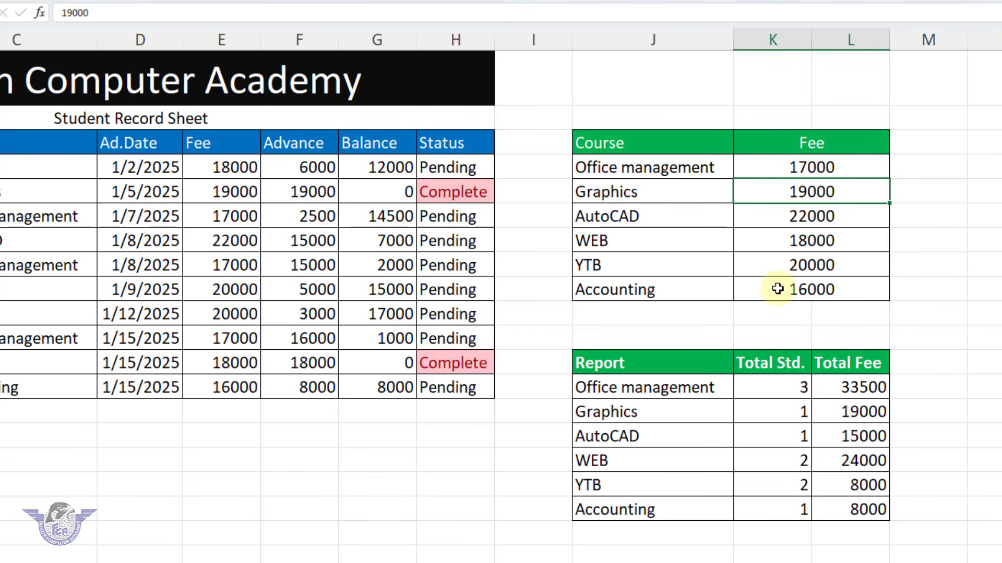
Set the WEB course fee in the Course/Fee table to 25000
left_click(802, 241)
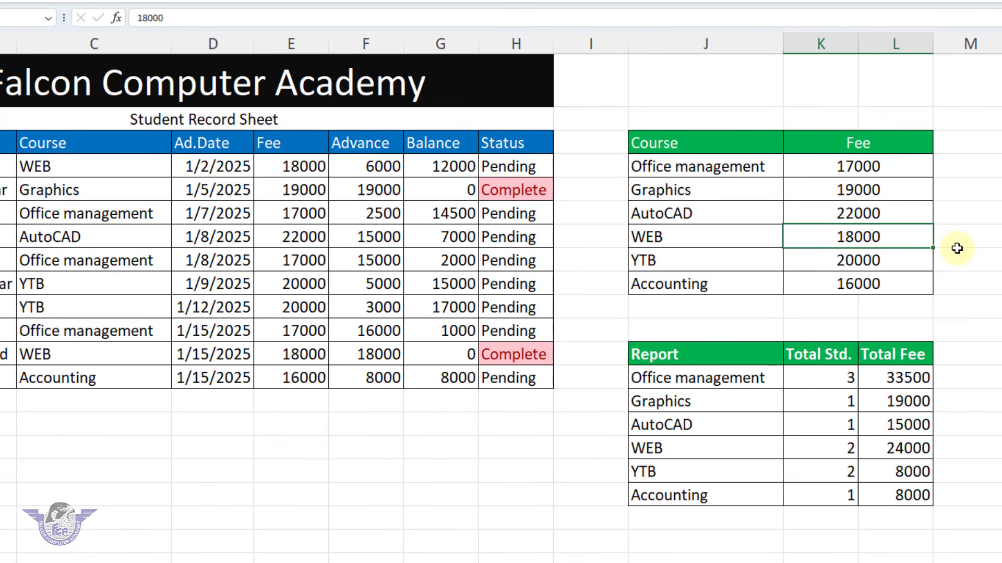
type("25000")
key("Return")
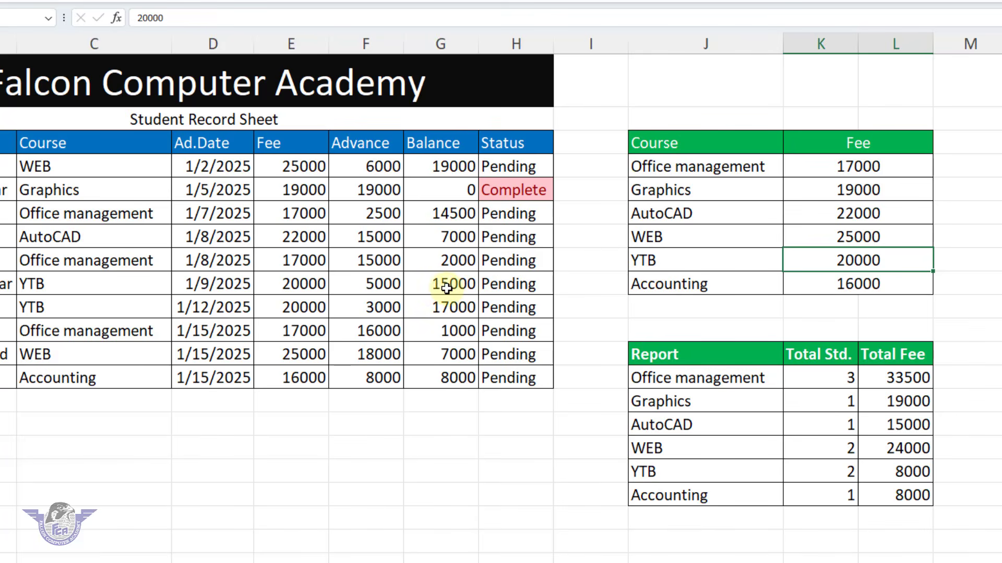
Set the advance payment of the YTB student admitted on 1/9/2025 to 20000
left_click(365, 287)
type("20000")
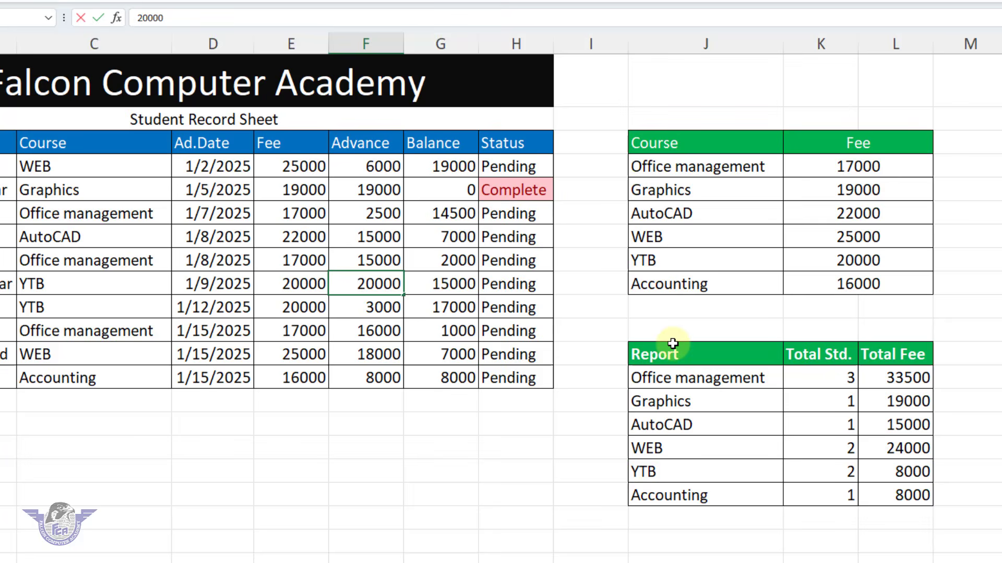
key("Return")
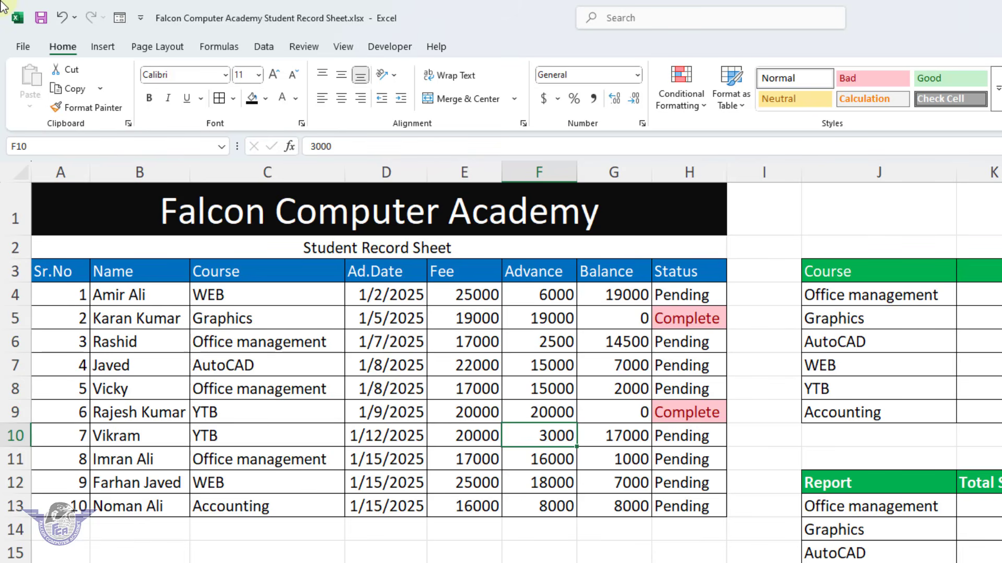
Create a new blank workbook
left_click(24, 46)
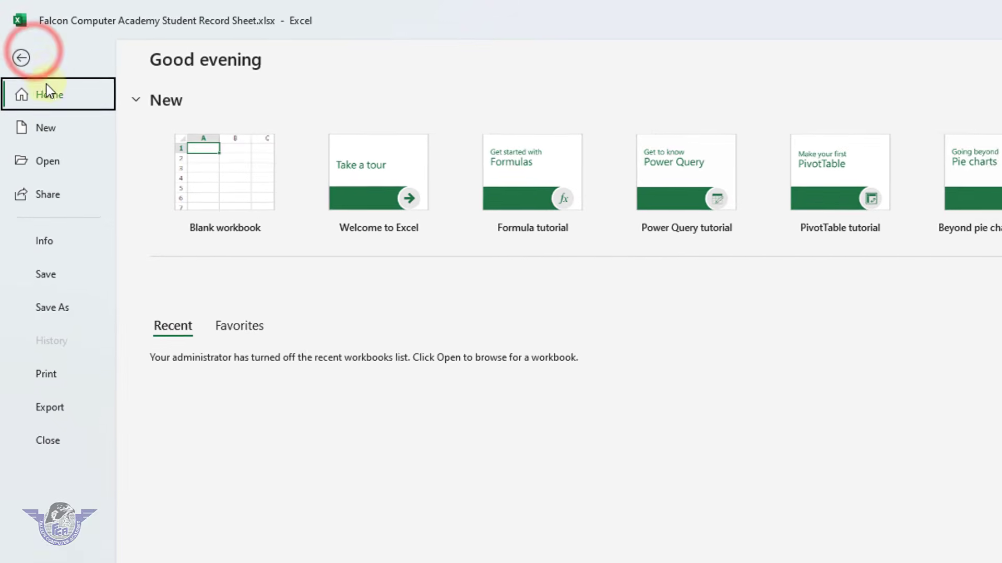
left_click(56, 130)
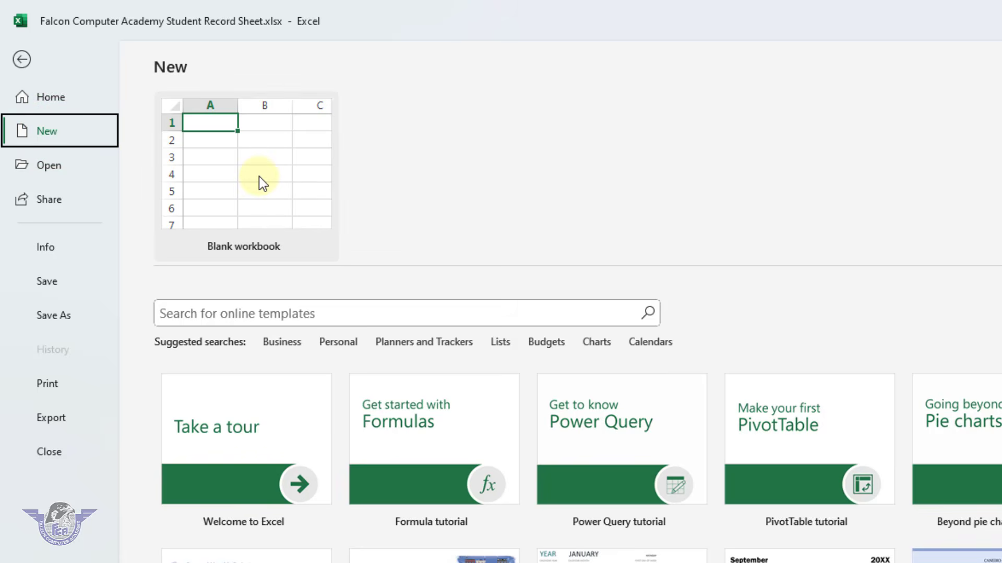
left_click(259, 176)
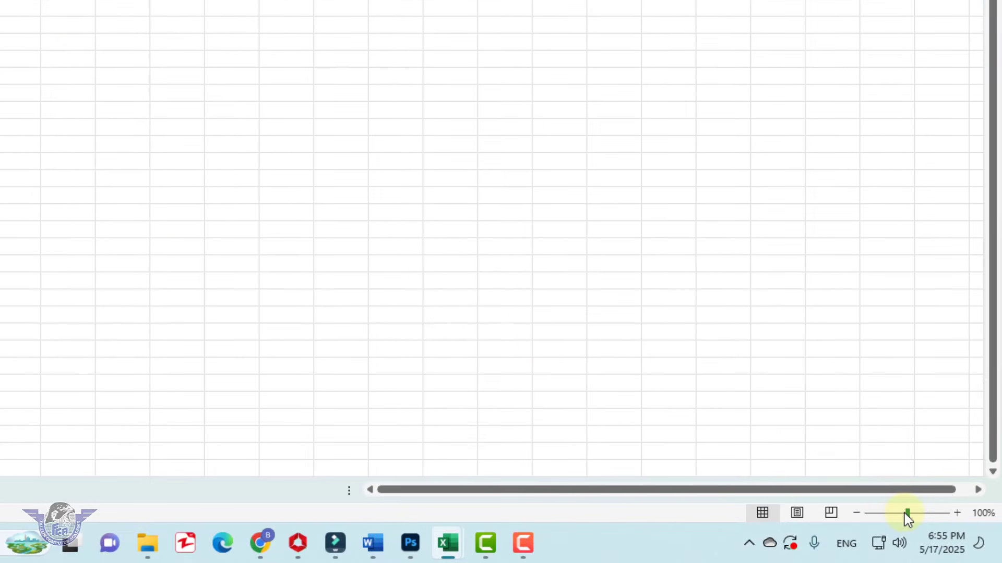
left_click_drag(906, 513, 924, 515)
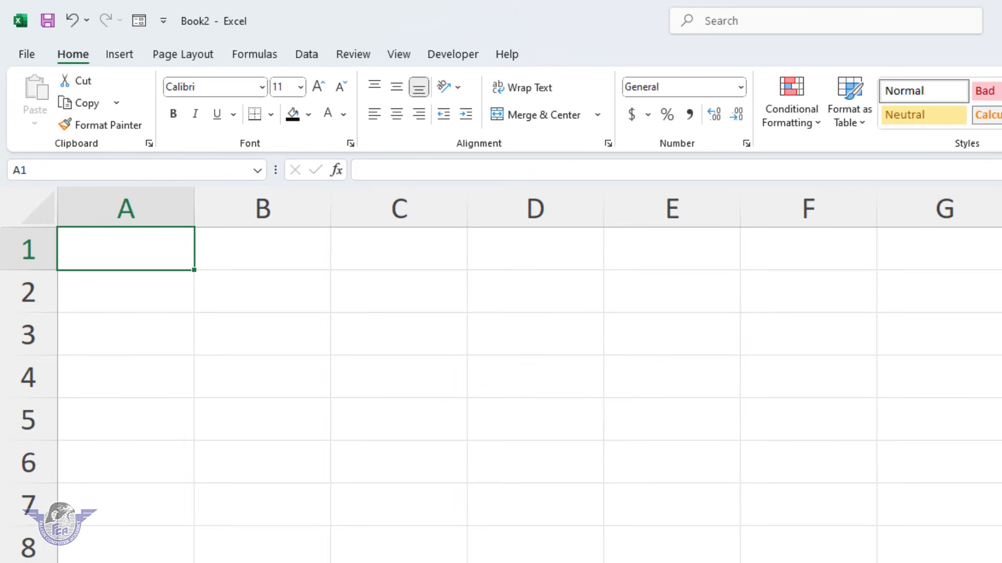
Enter the title "Falcon Computer Academy" in A1 and the subtitle "Stduent Record Sheet" in A2
type("Falcon Computer")
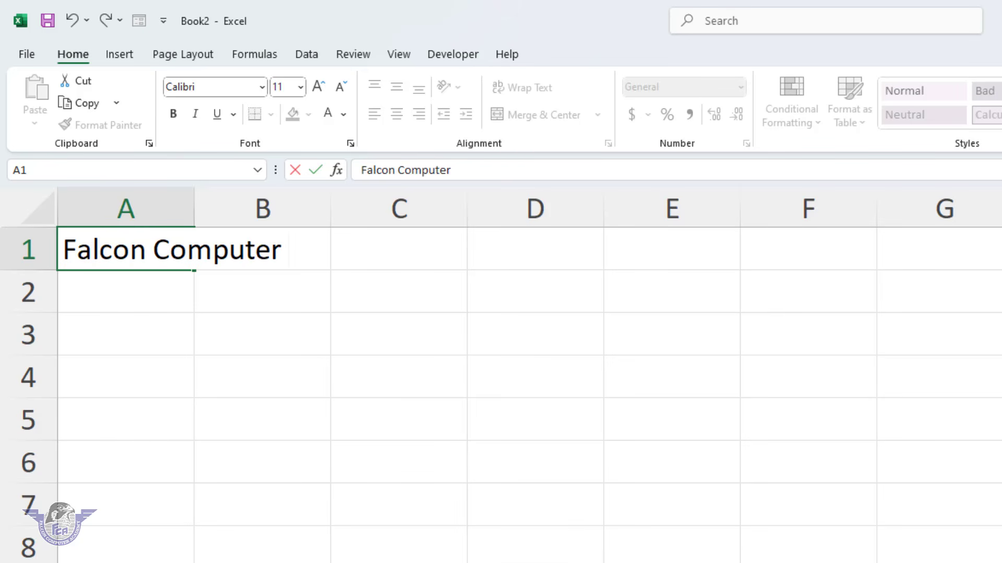
type(" Academy")
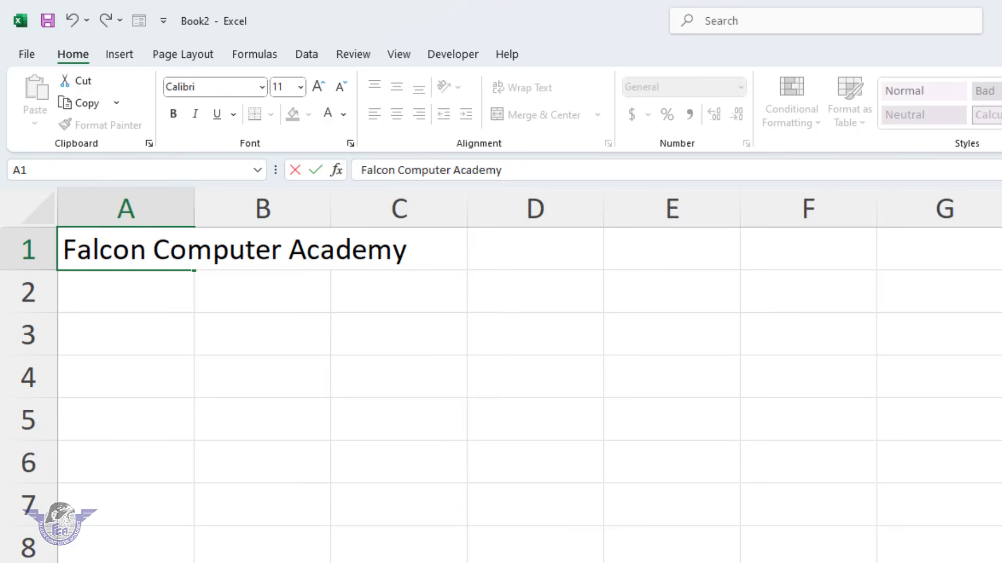
key("Return")
type("Stduent")
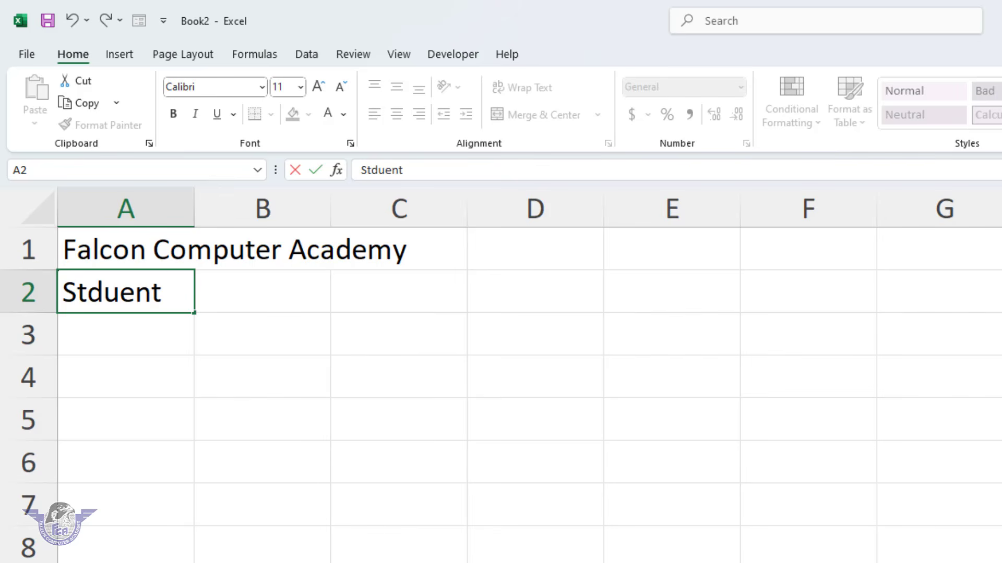
type(" Record Sheet")
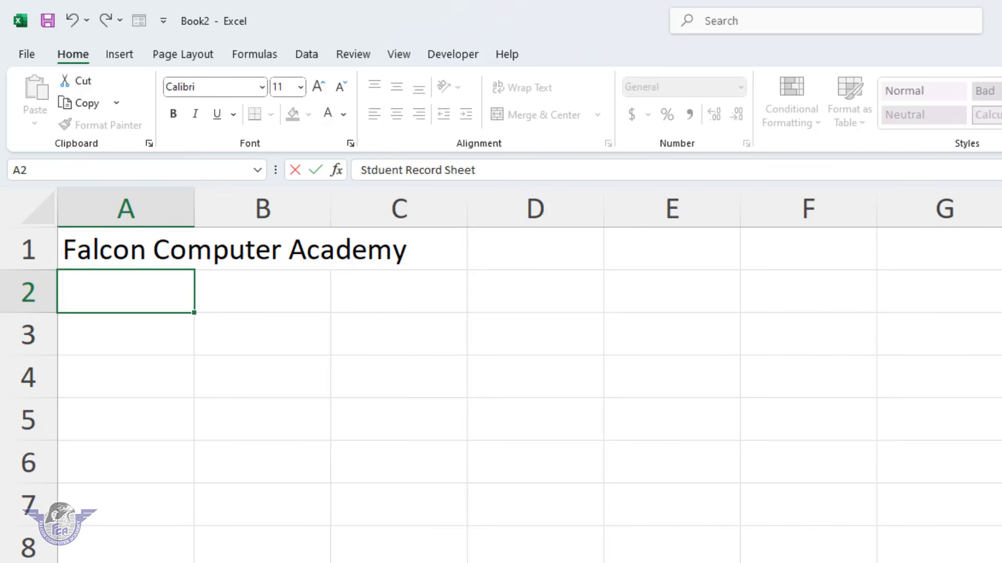
key("Return")
Enter the column headings Sr.No, Name and Course in cells A3 to C3
type("Srn.N")
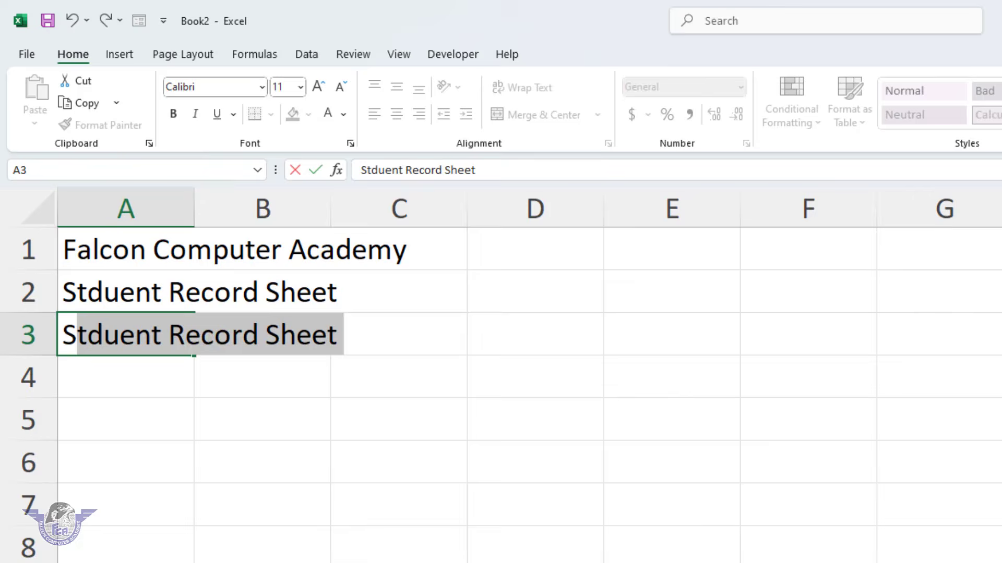
key("BackSpace")
key("BackSpace")
key("BackSpace")
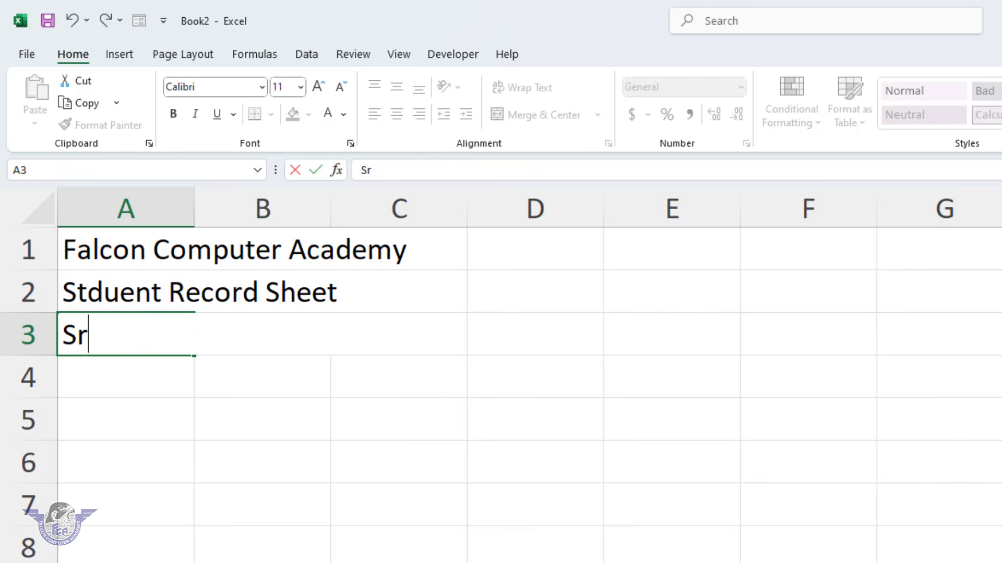
type(".No")
key("Tab")
type("Name")
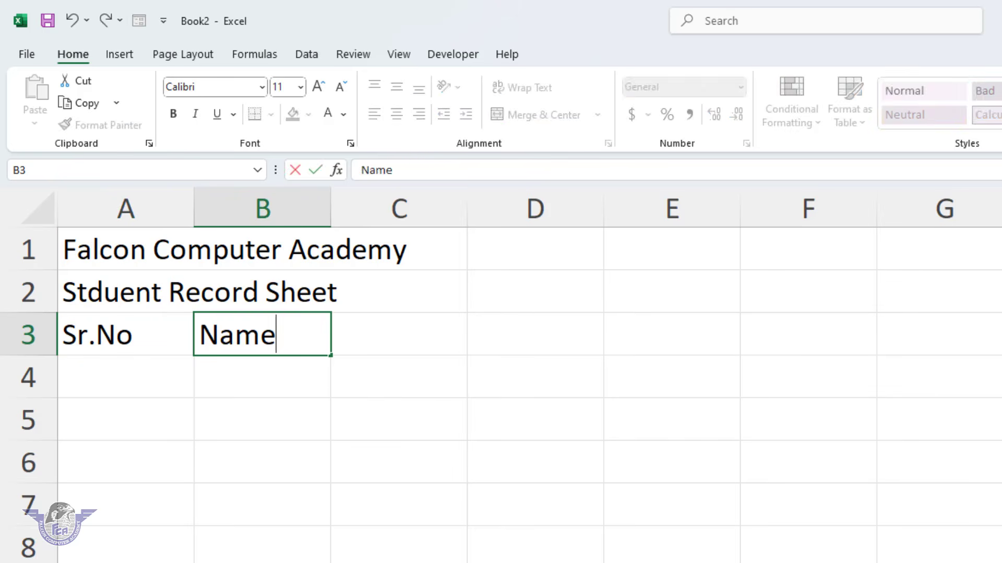
key("Tab")
type("Course")
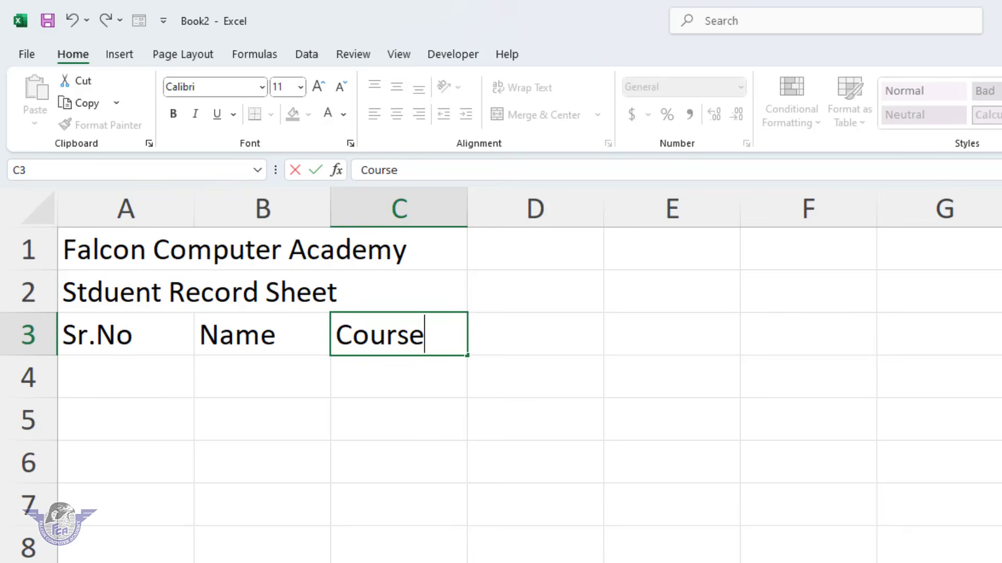
key("Tab")
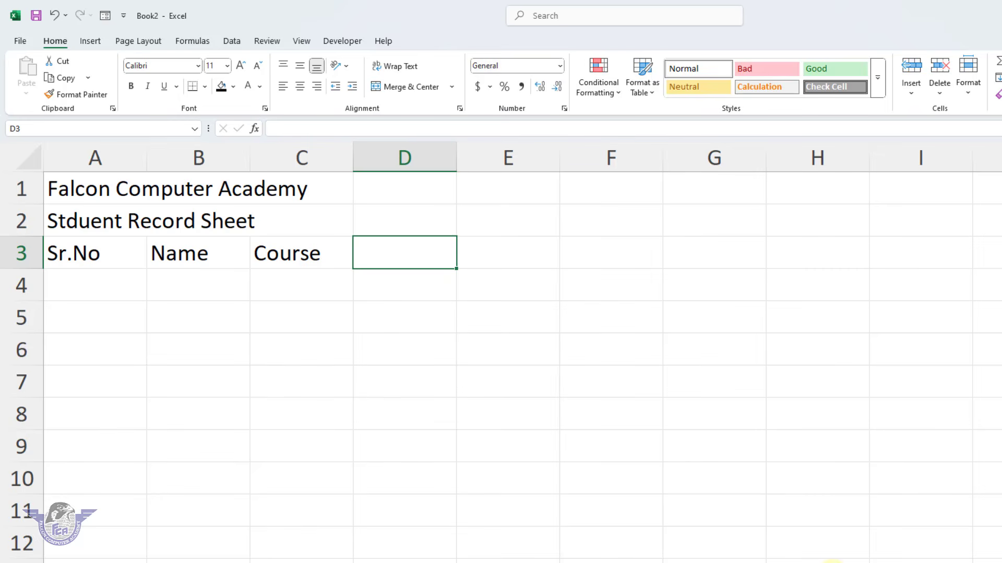
Enter the column headings Ad.Date, Fee, Advance, Balance and Status in cells D3 to H3
type("Ad.Date")
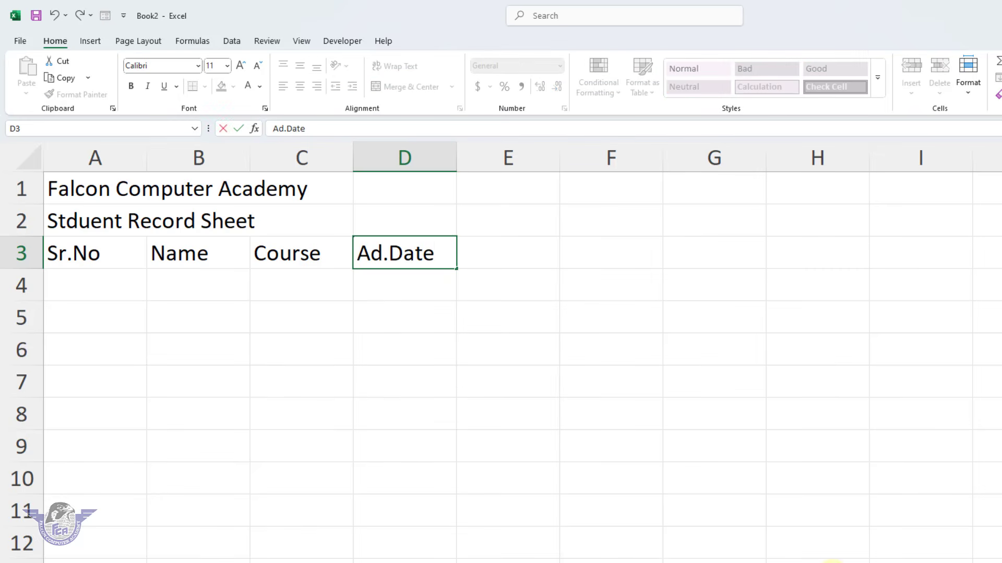
key("Tab")
type("Fee")
key("Tab")
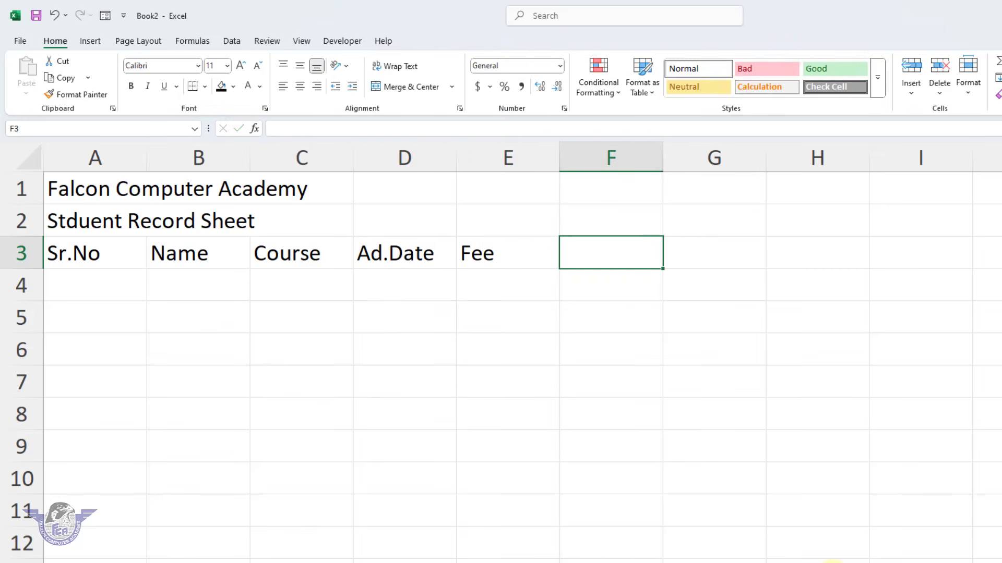
type("Advance")
key("Tab")
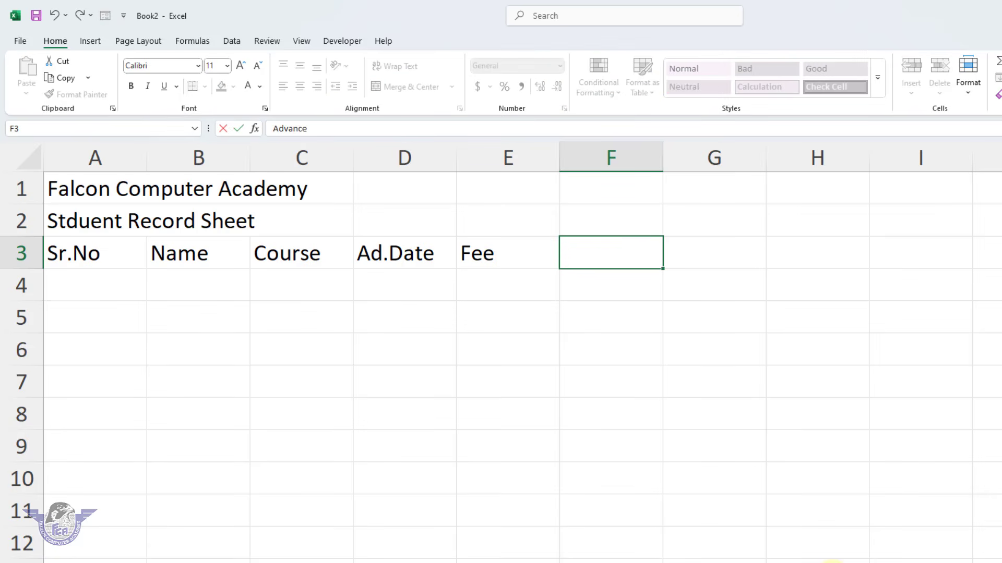
type("Balance")
key("Tab")
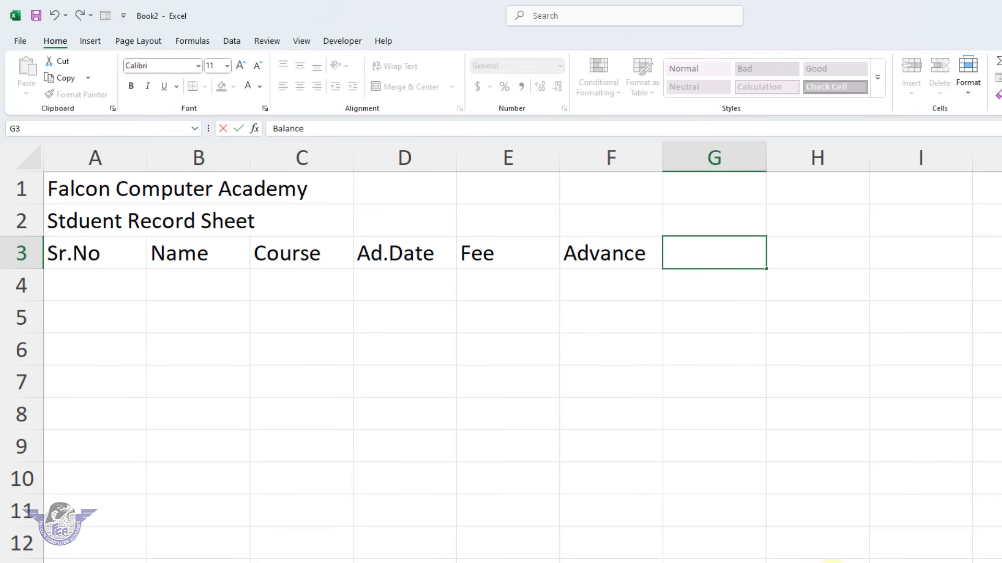
type("Sta")
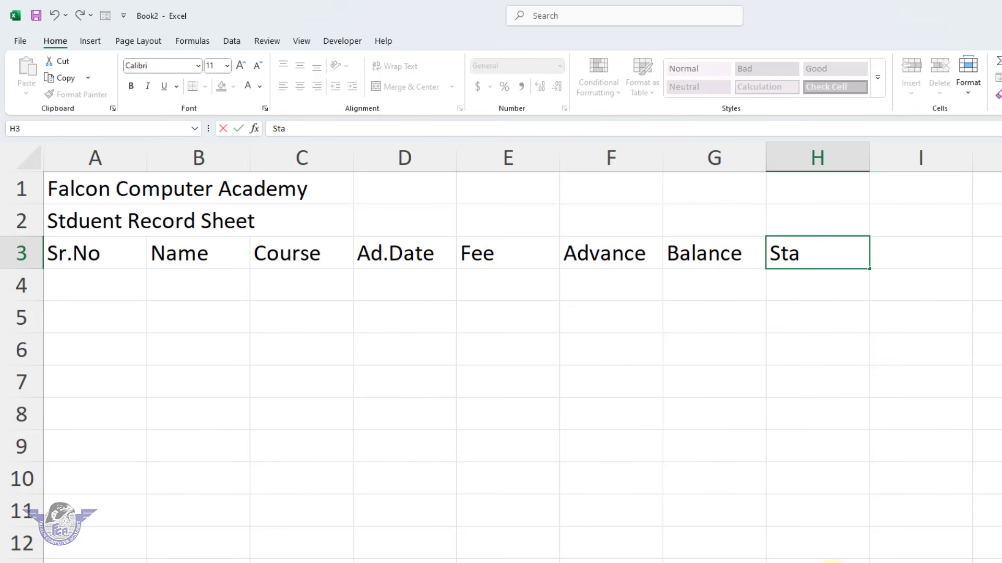
type("tus")
key("Return")
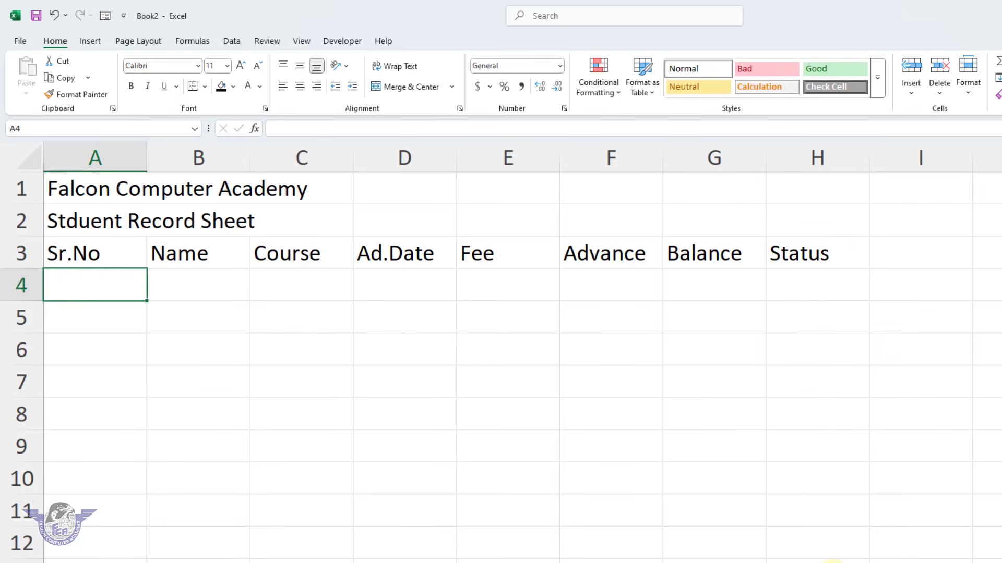
Fill the Sr.No column with the serial numbers 1 to 10 in cells A4 to A13
type("1")
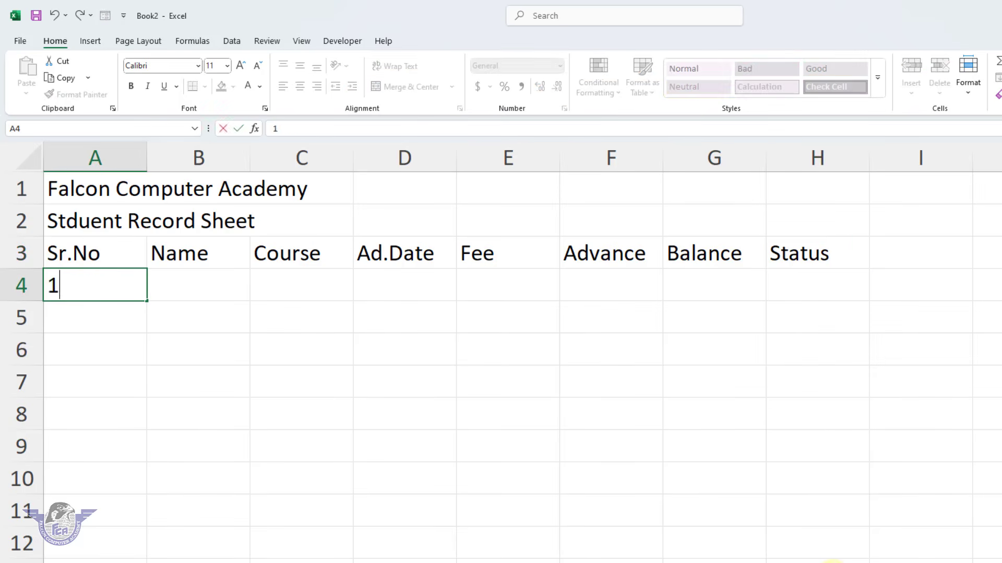
key("Return")
left_click(121, 285)
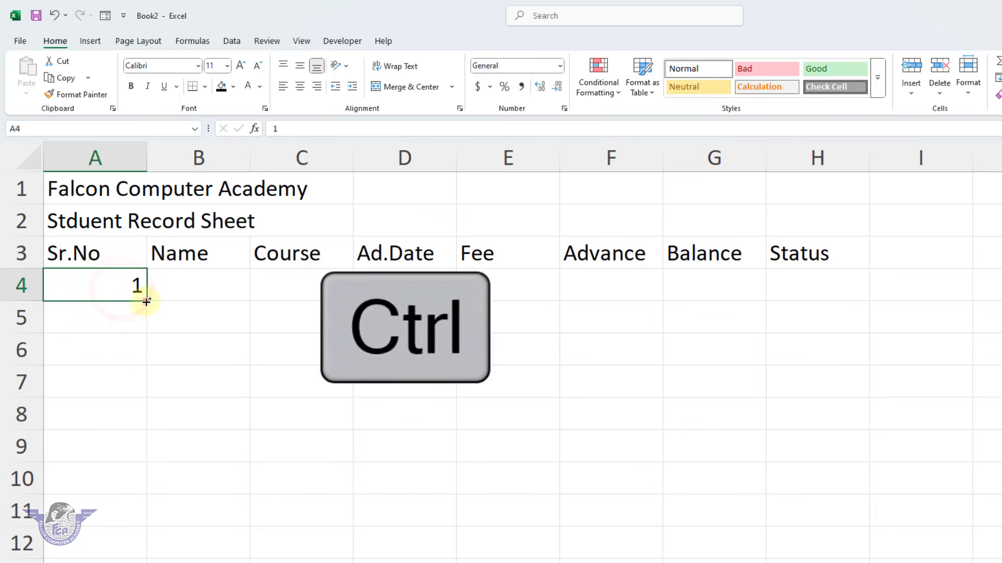
left_click_drag(146, 301, 164, 562)
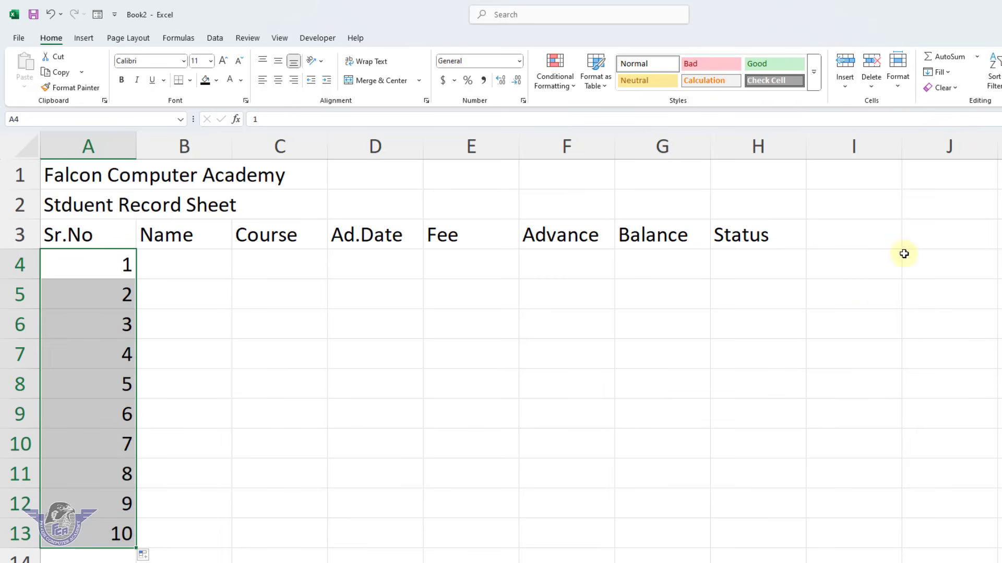
Enter the heading Course in J3 and list Office Management, Graphics and AutoCAD beneath it
left_click(950, 241)
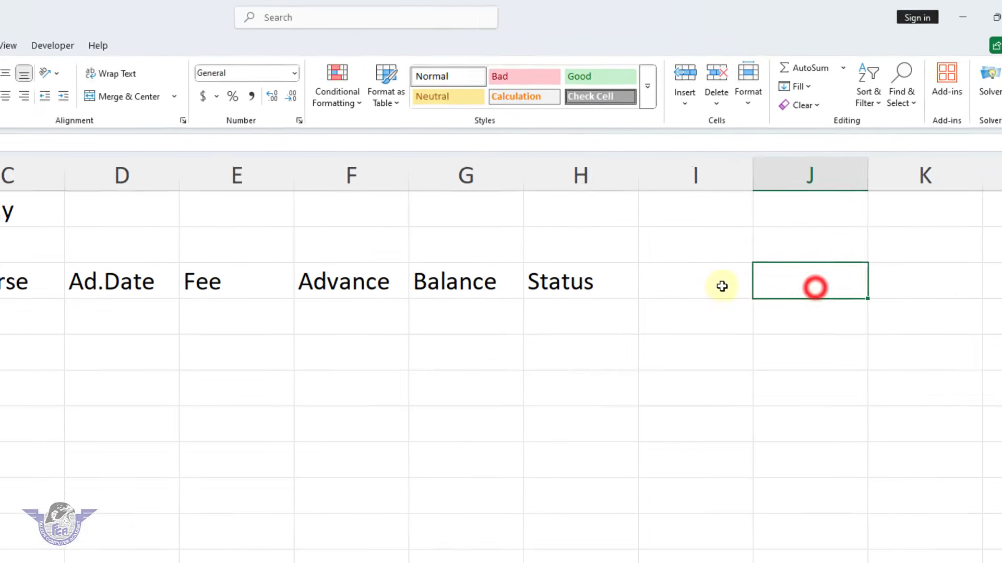
left_click(721, 284)
left_click(832, 291)
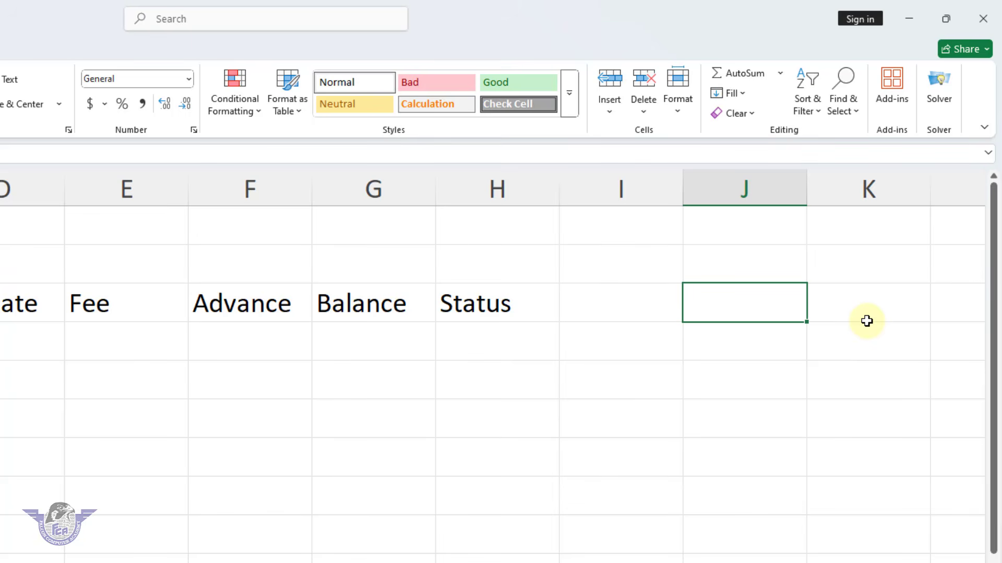
type("Course")
key("Return")
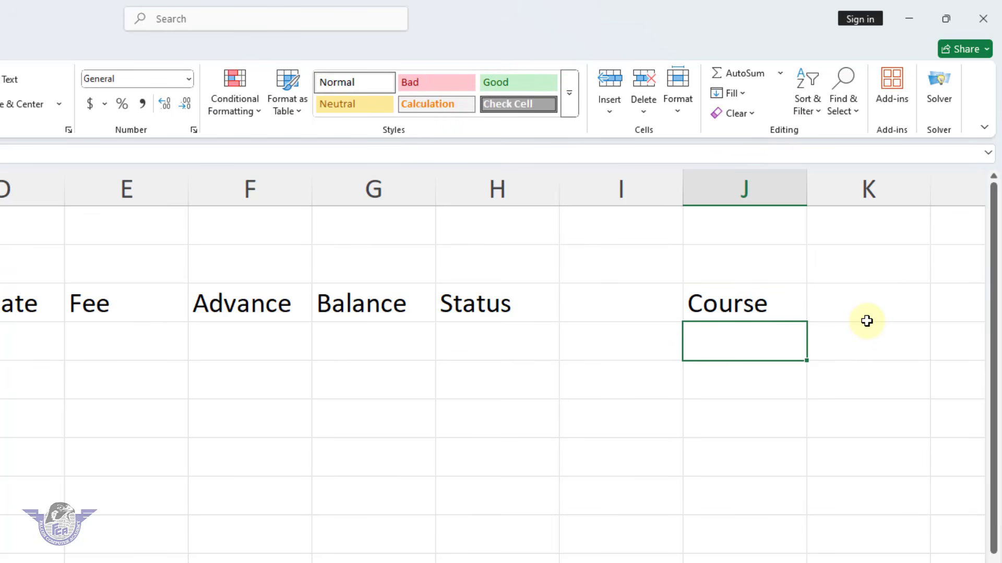
type("Office")
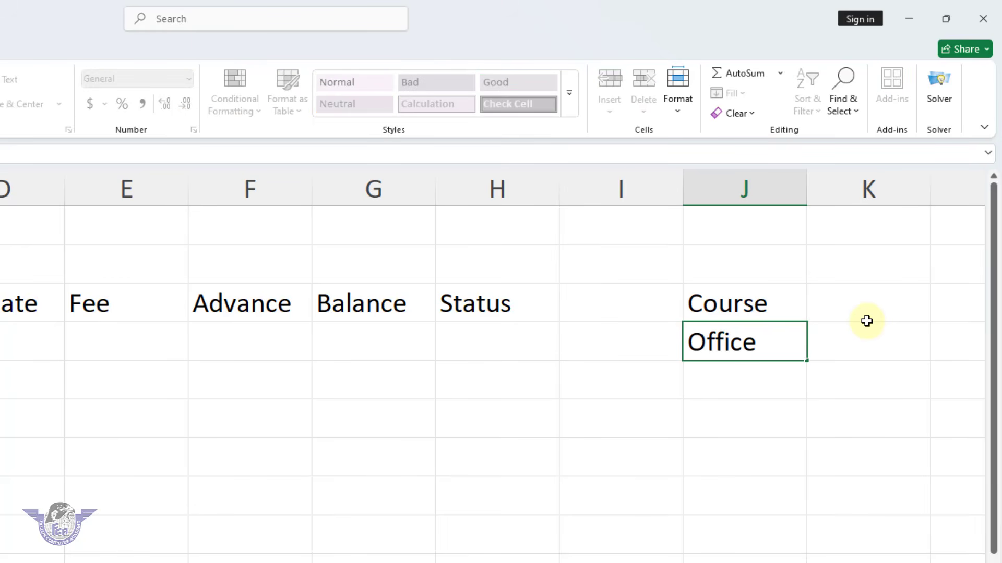
type(" Management")
key("Return")
type("Graphics")
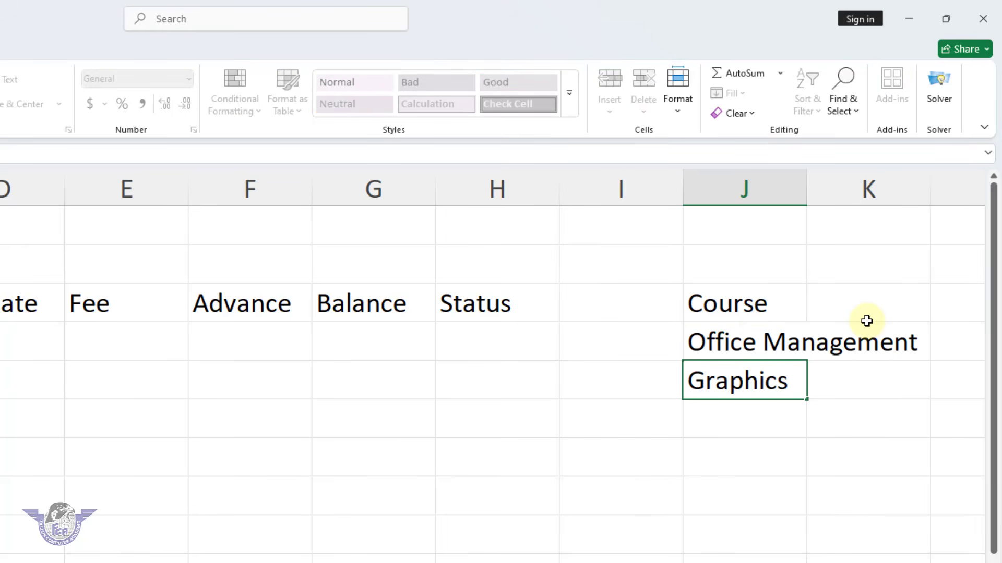
key("Return")
type("AutoCAD")
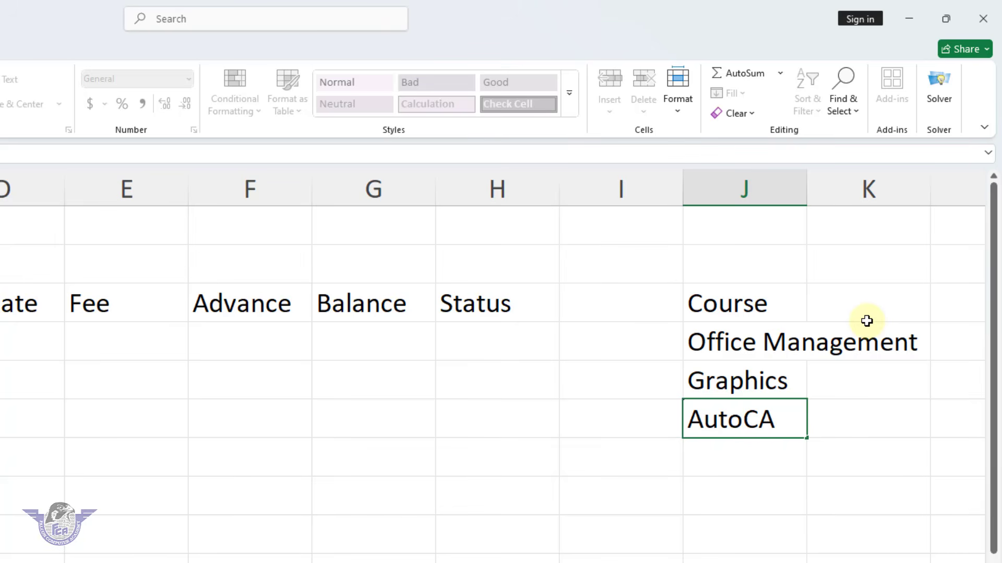
key("Up")
key("Down")
key("Down")
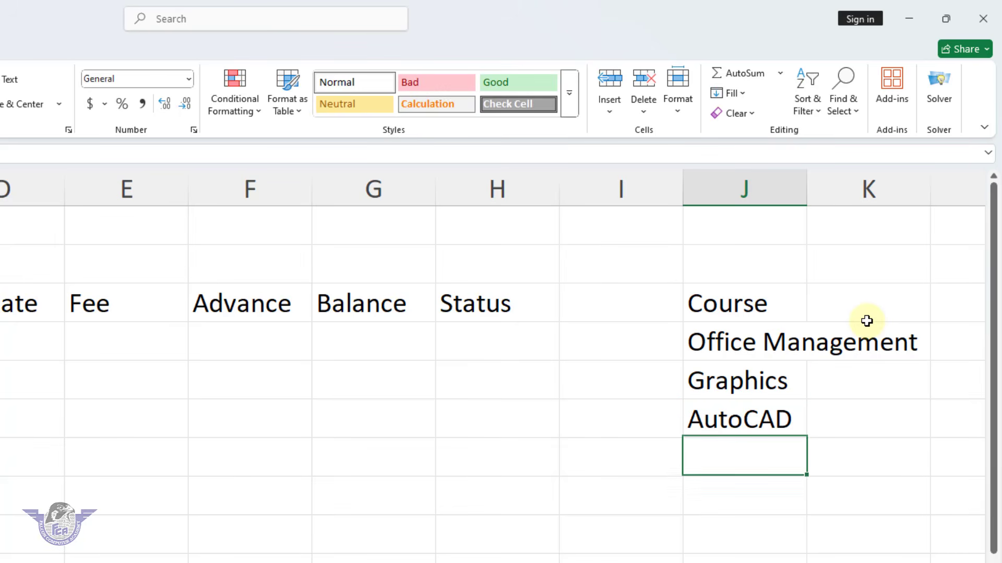
Add WEB and Accounting to the course list in cells J7 and J8
type("WEB")
key("Return")
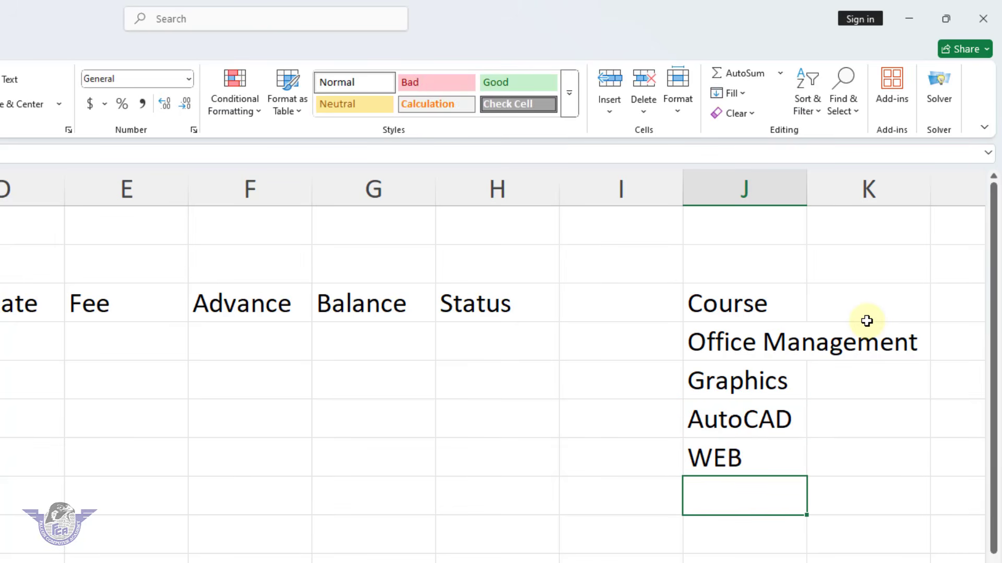
type("Accounting")
key("Return")
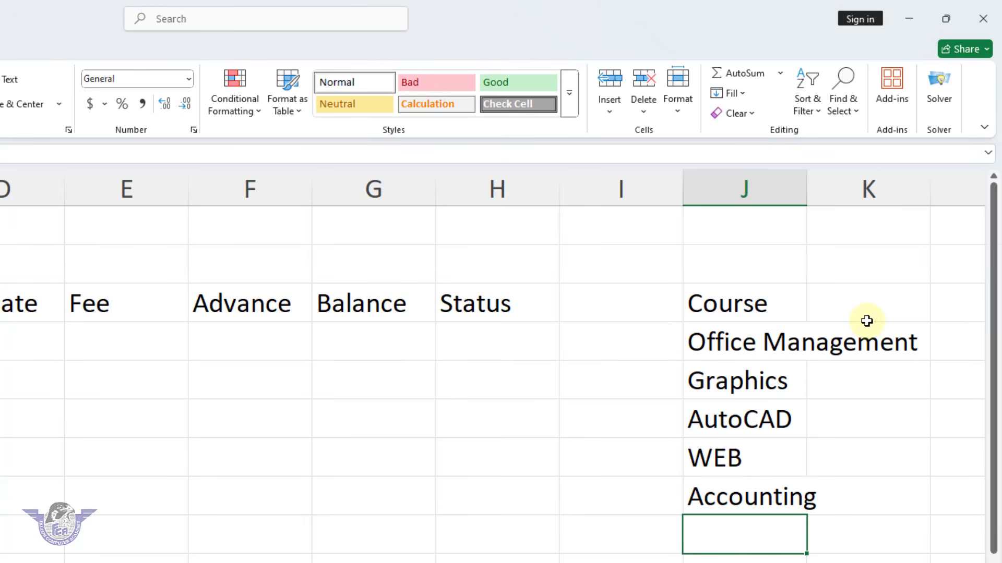
Add YTB. Automation to the course list in J9 and fit column J's width to its contents
type("Yout")
key("BackSpace")
key("BackSpace")
key("BackSpace")
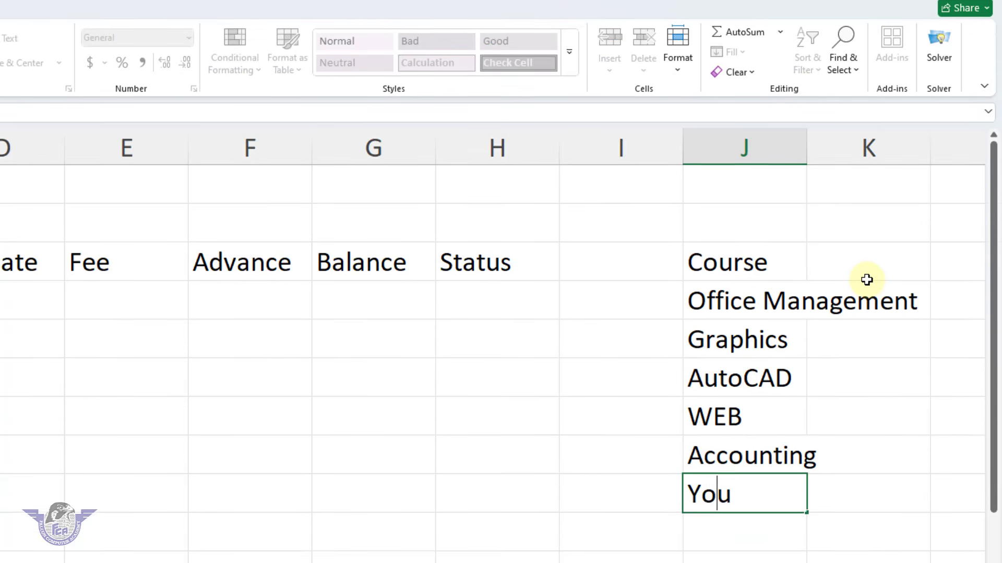
type("TB.")
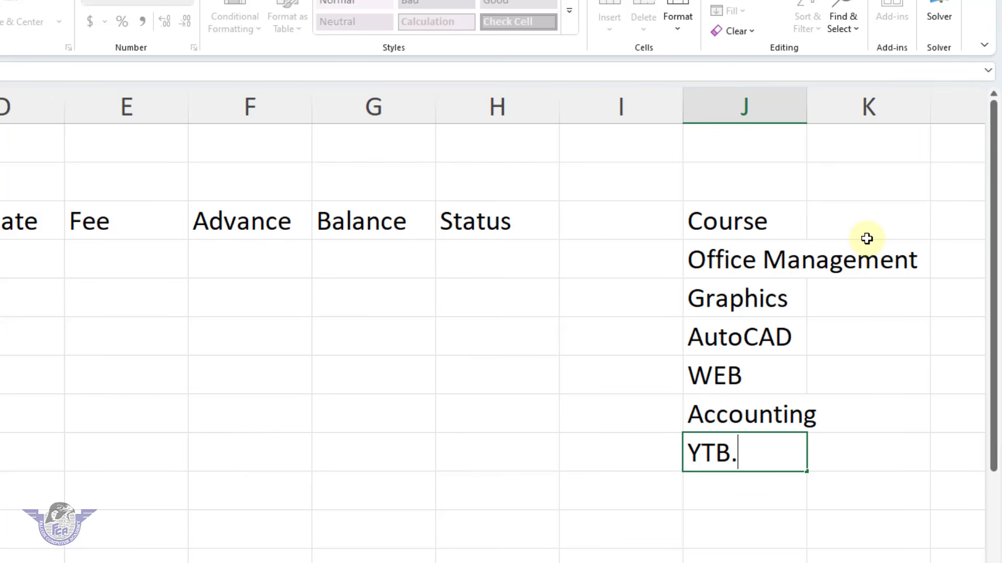
type(" Automation")
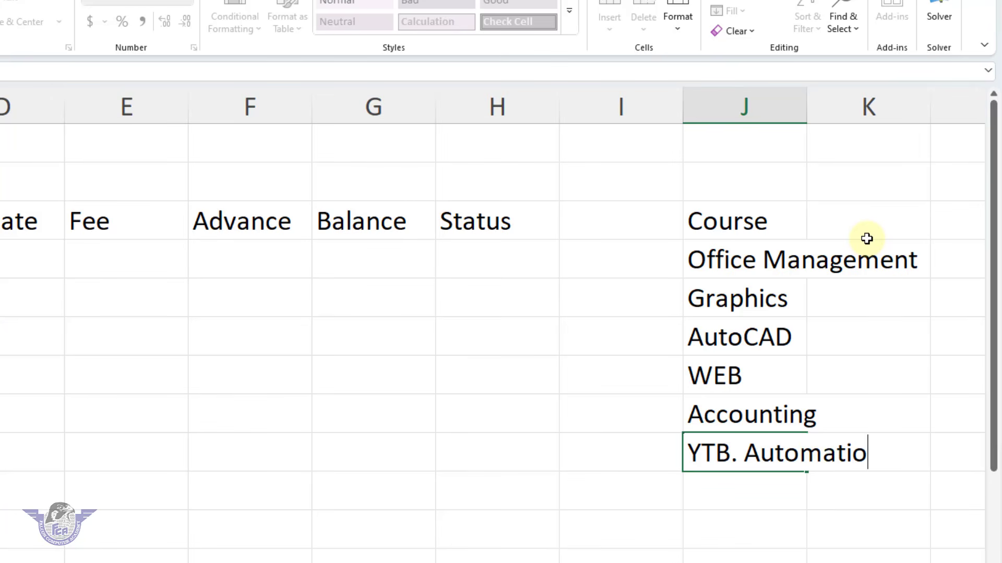
key("Return")
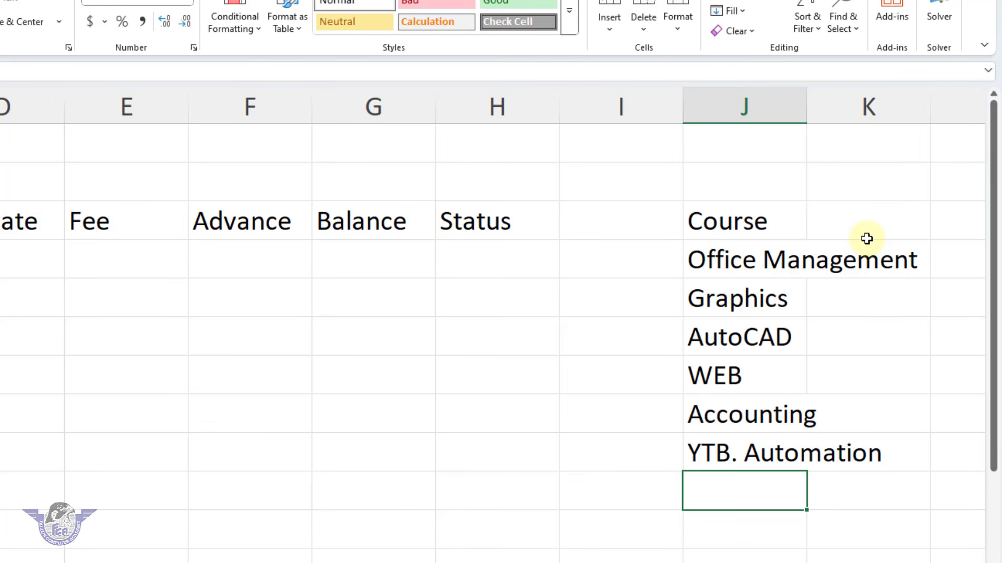
double_click(807, 111)
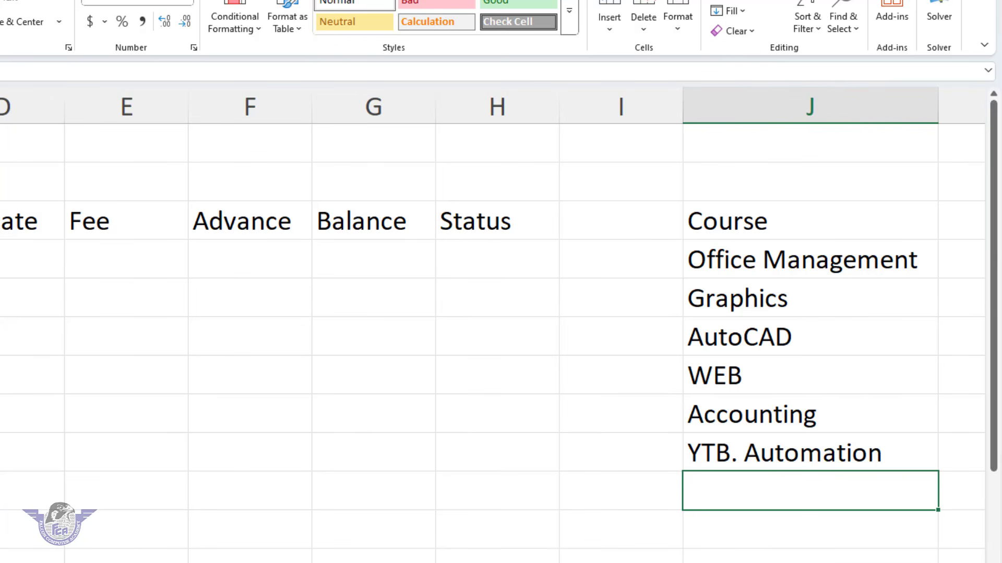
Enter the heading Fee in K3, beside the Course heading of the course list
scroll(945, 349, "right", 2)
left_click(914, 224)
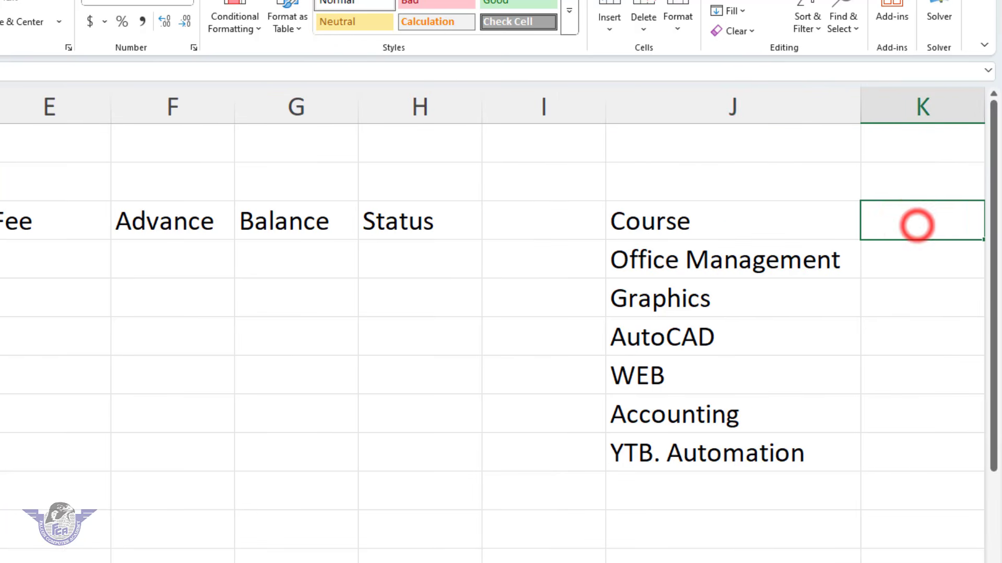
scroll(914, 223, "right", 6)
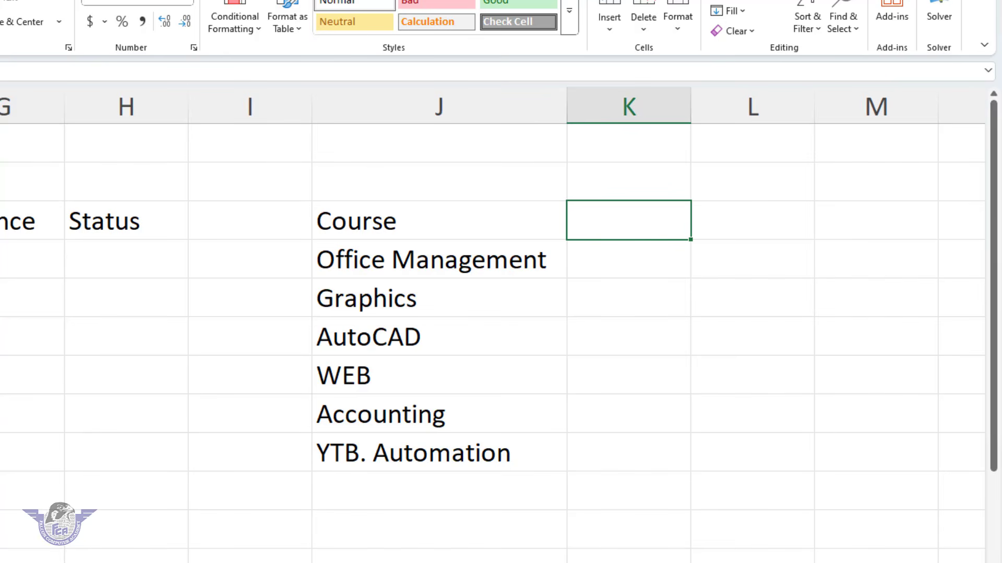
type("Fee")
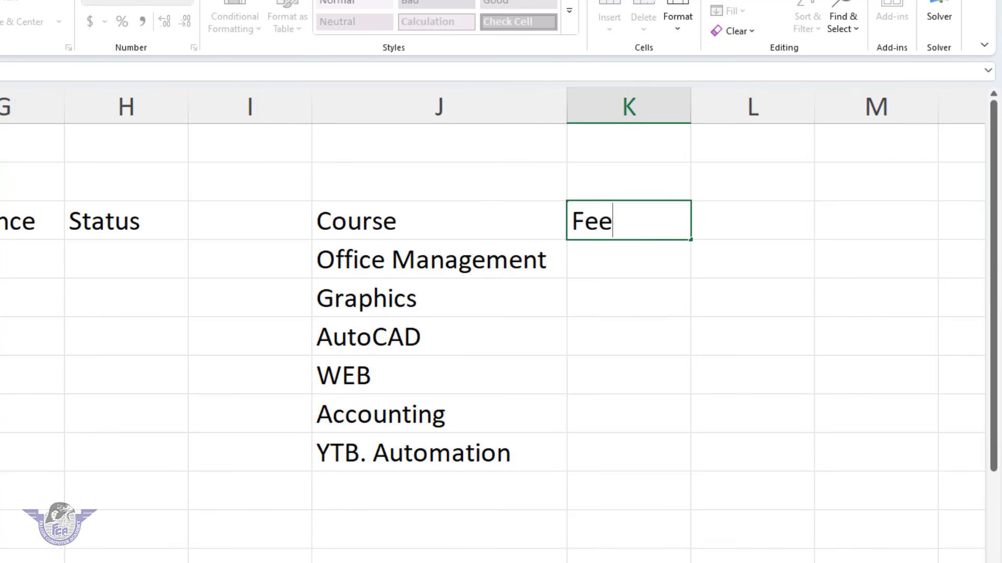
key("Return")
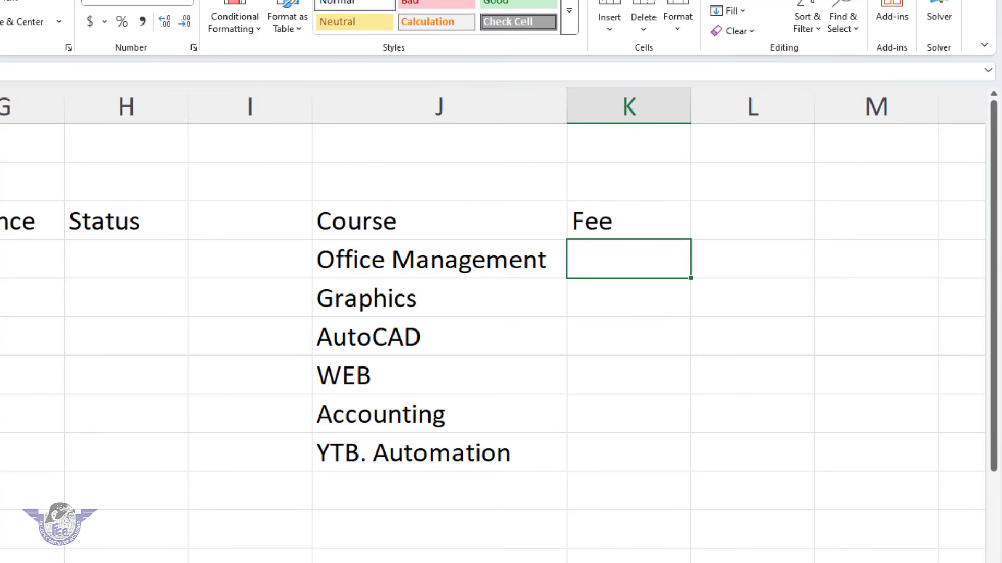
Enter the fees 18000 for Office Management, 21000 for Graphics and 19000 for AutoCAD in K4 to K6
type("18")
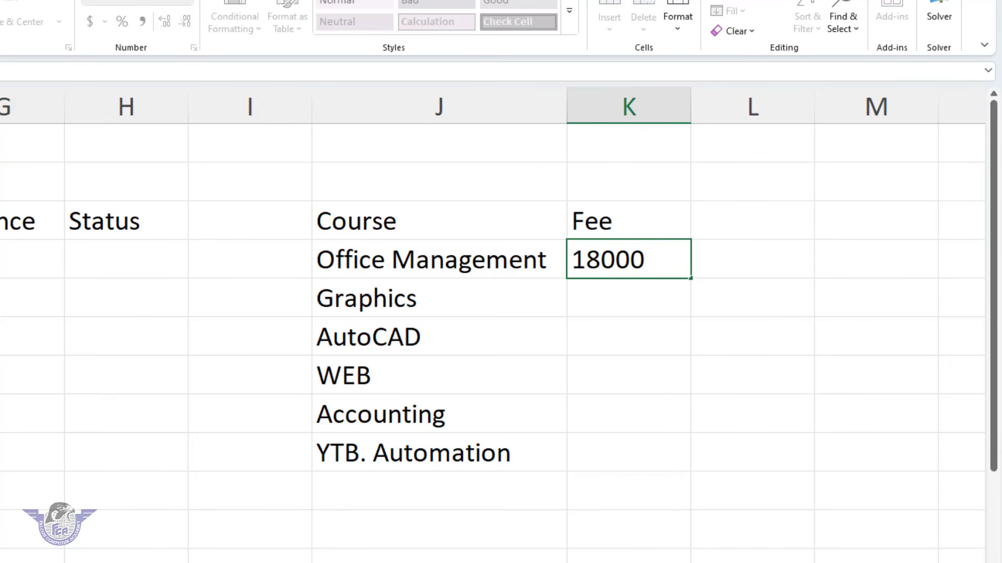
type("000")
key("Return")
type("21")
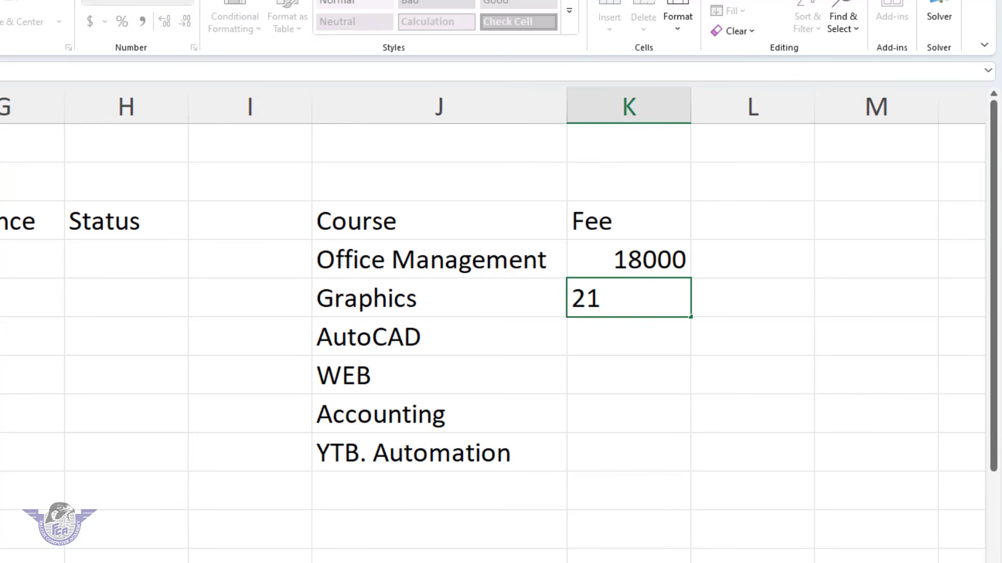
type("000")
key("Return")
type("19")
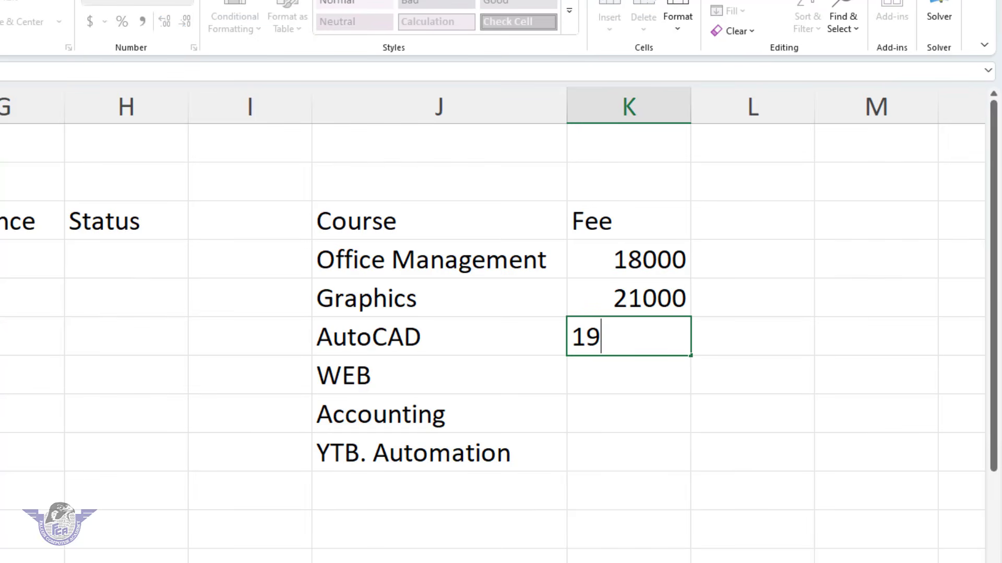
key("Return")
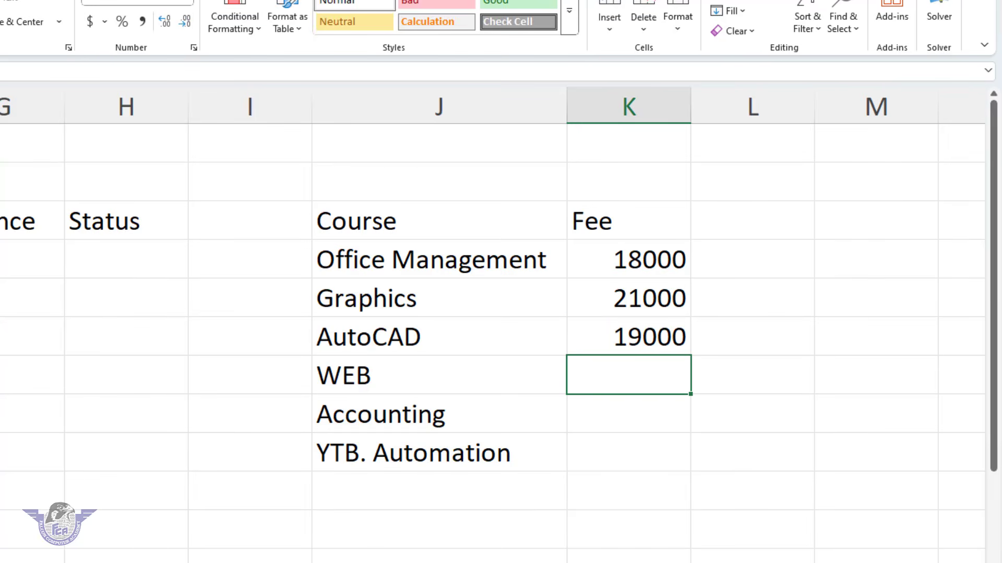
Enter the fees 18000 for WEB, 22000 for Accounting and 21000 for YTB. Automation in K7 to K9
type("18000")
key("Return")
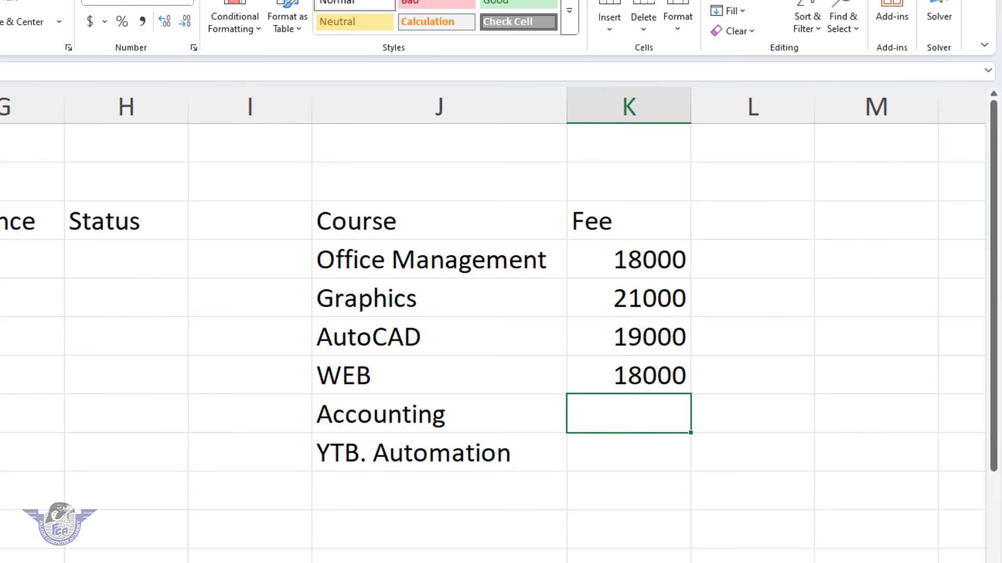
type("22000")
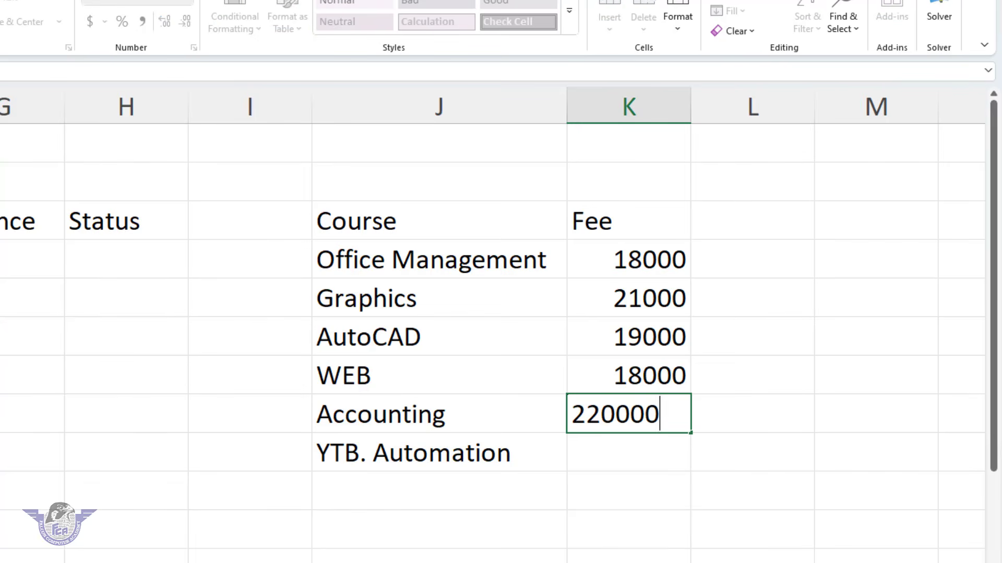
key("Return")
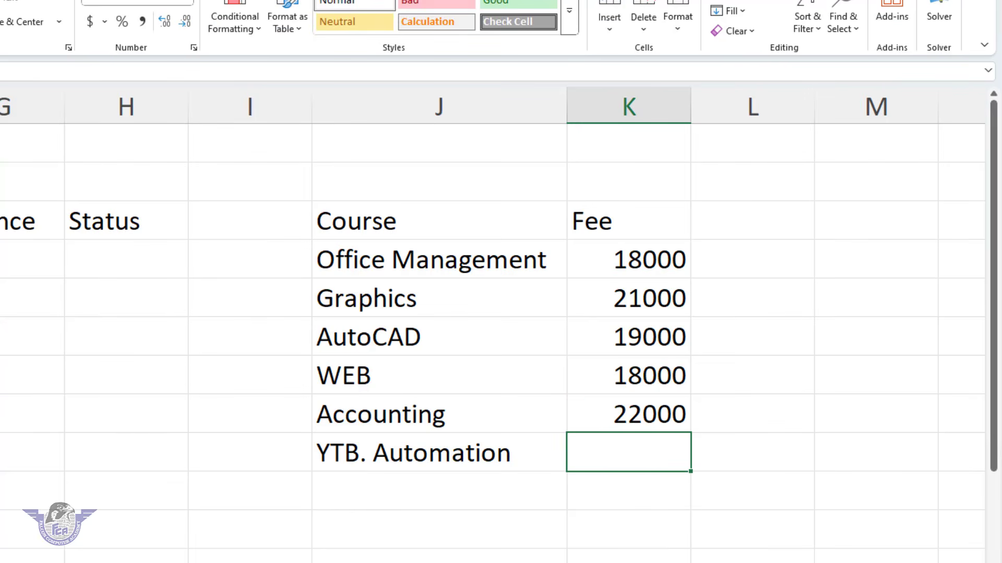
type("21000")
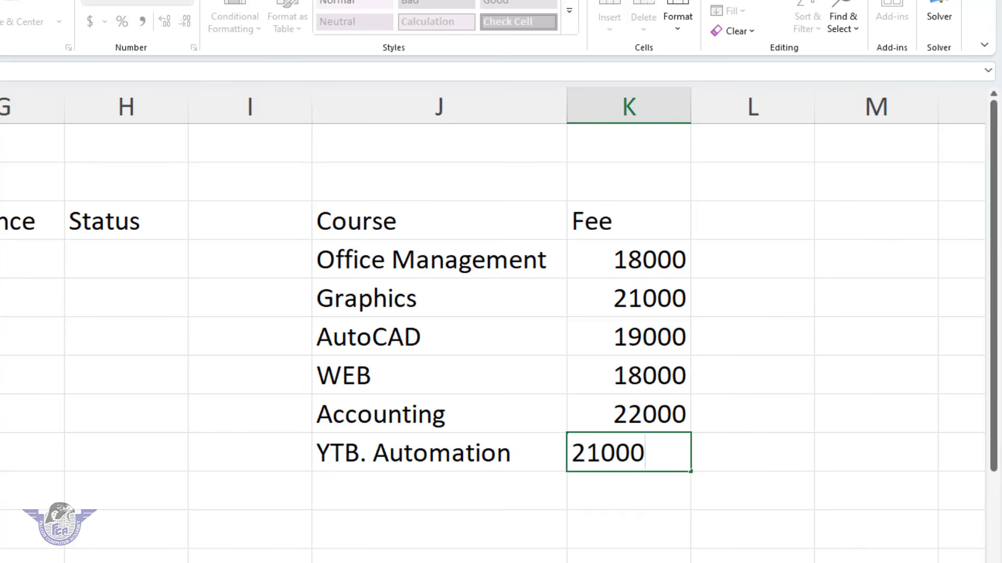
key("Return")
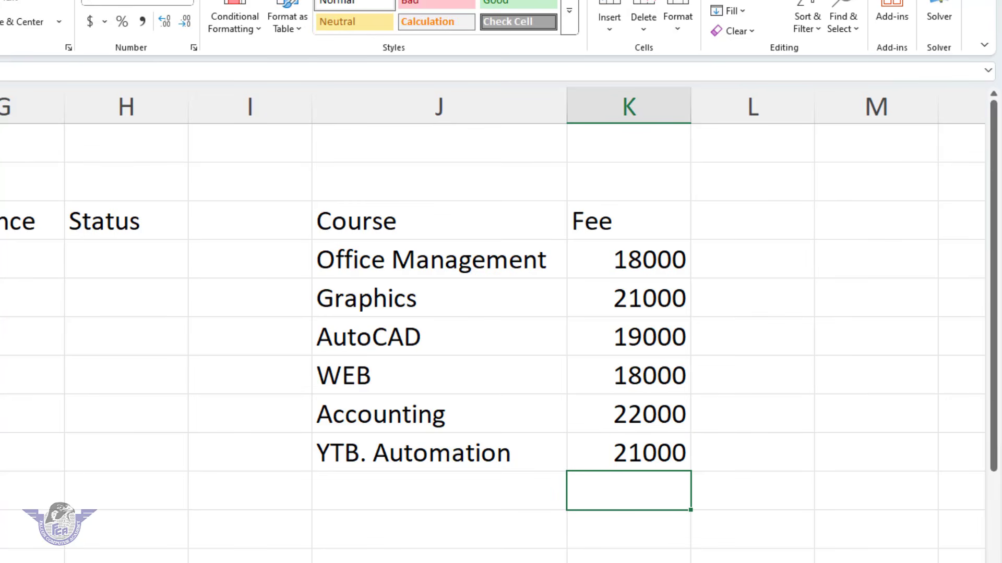
Enter the report headings Report, Total Std. and Total in cells J12 to L12
left_click(399, 562)
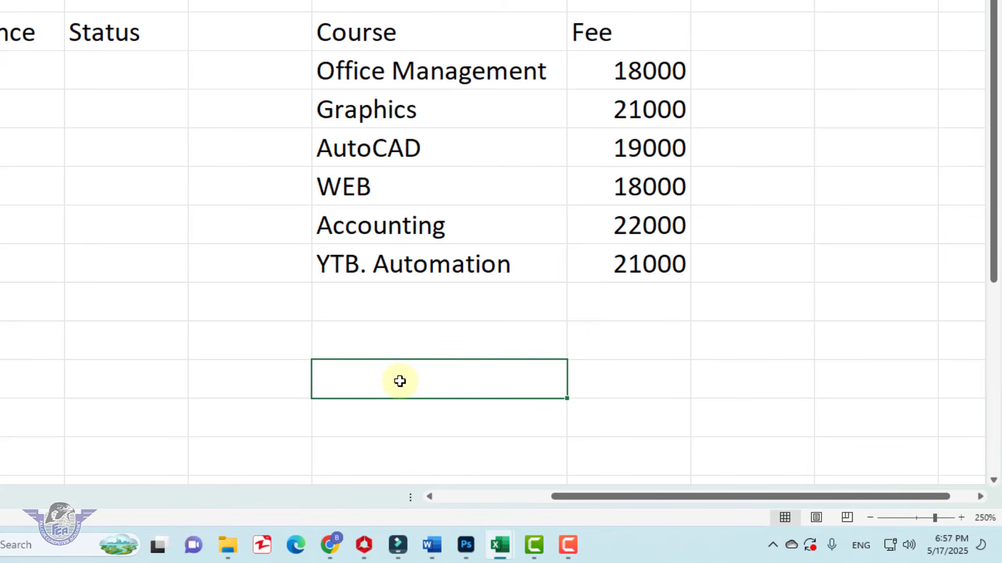
type("Report")
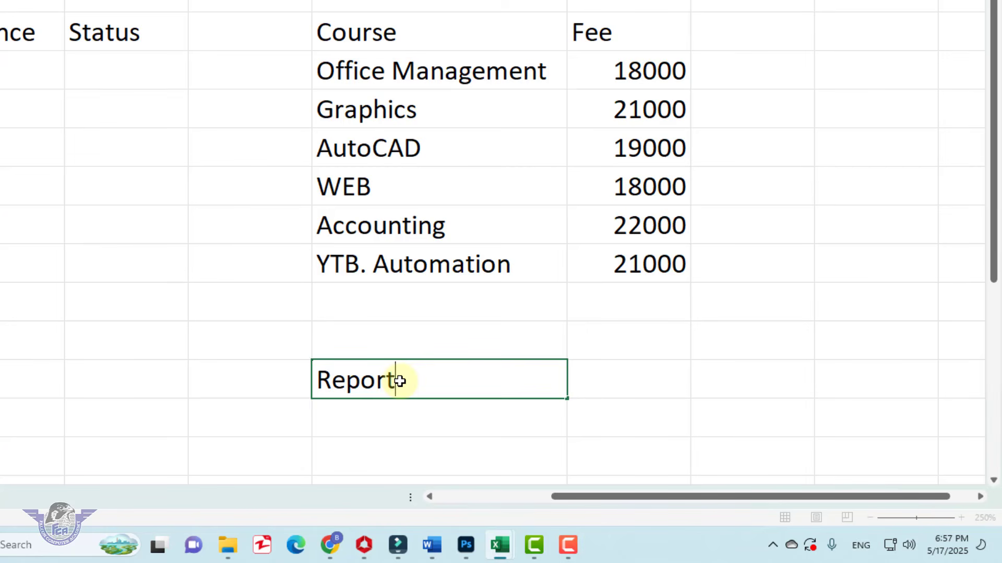
key("Tab")
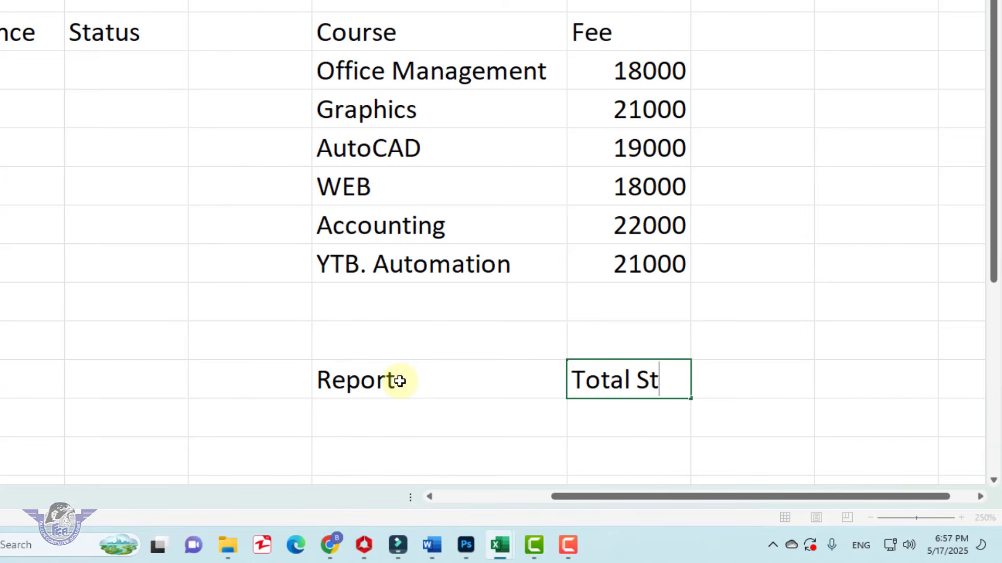
key("Tab")
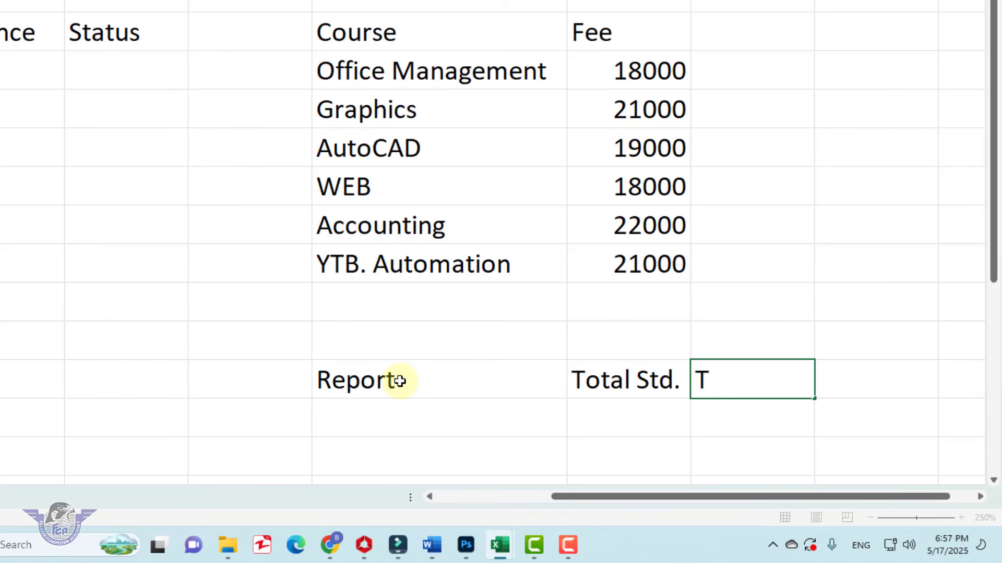
type("Total")
key("Return")
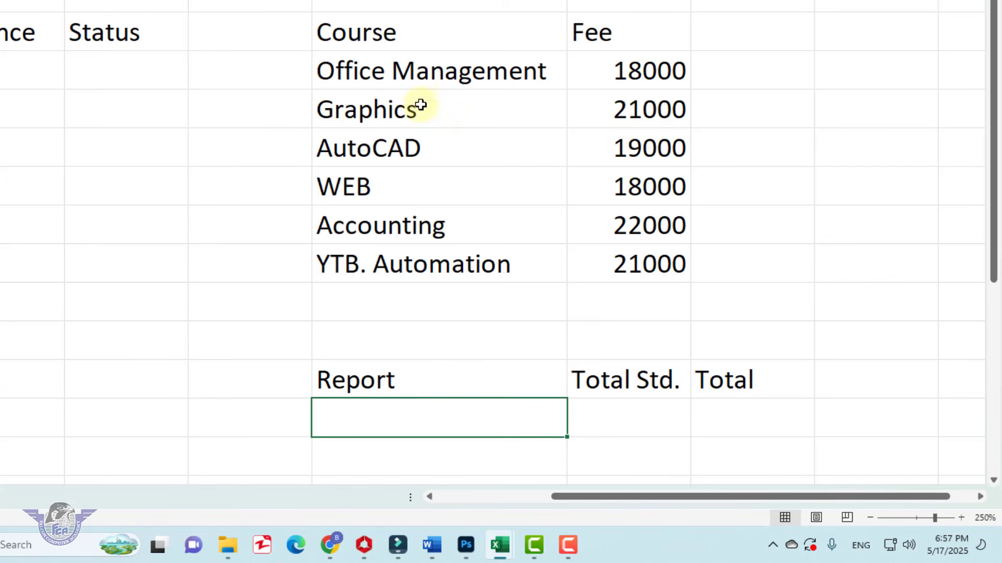
Copy the six course names from J4:J9 beneath the Report heading, starting at J13, and clear the copy selection
left_click_drag(415, 76, 407, 270)
key("ctrl+c")
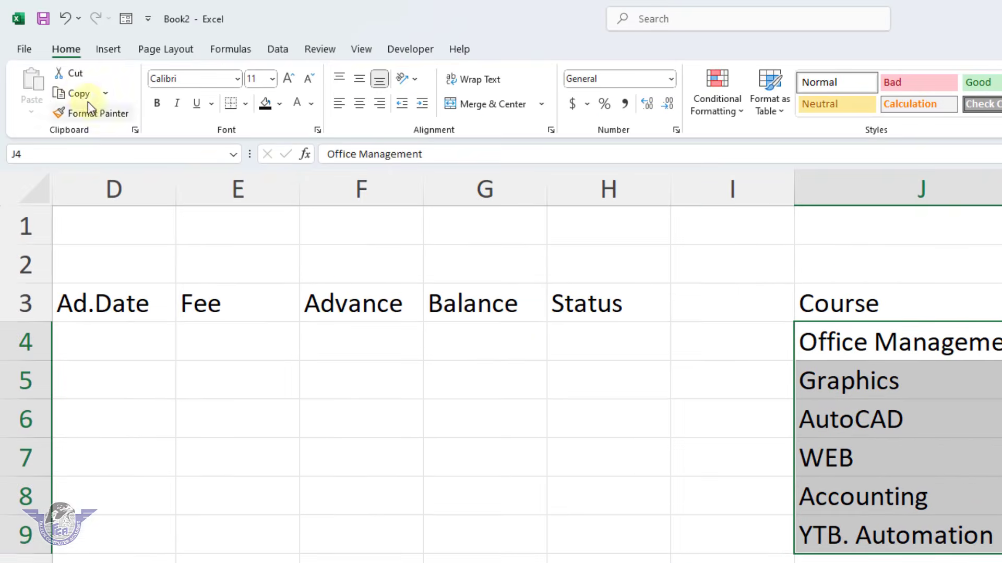
left_click(83, 96)
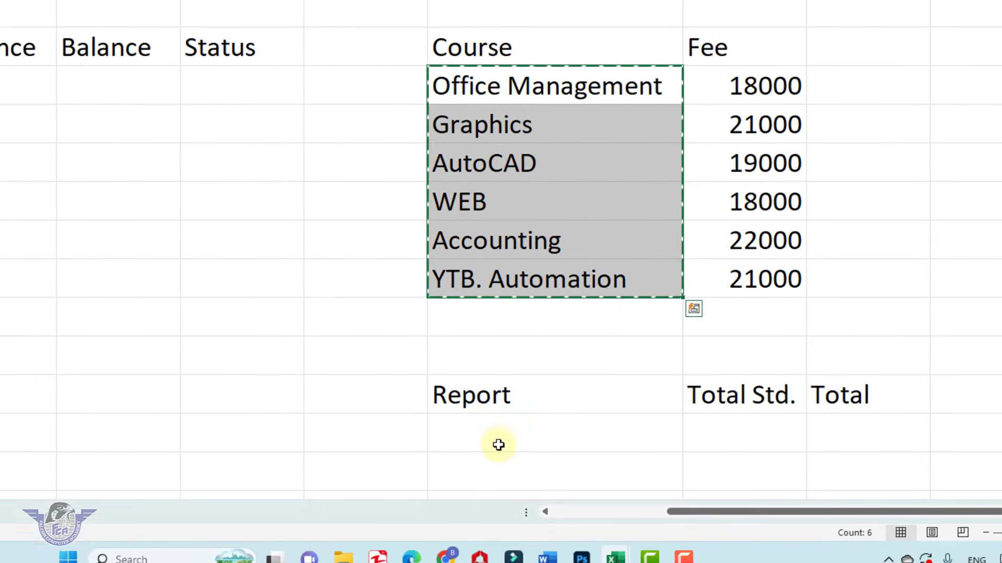
left_click(478, 424)
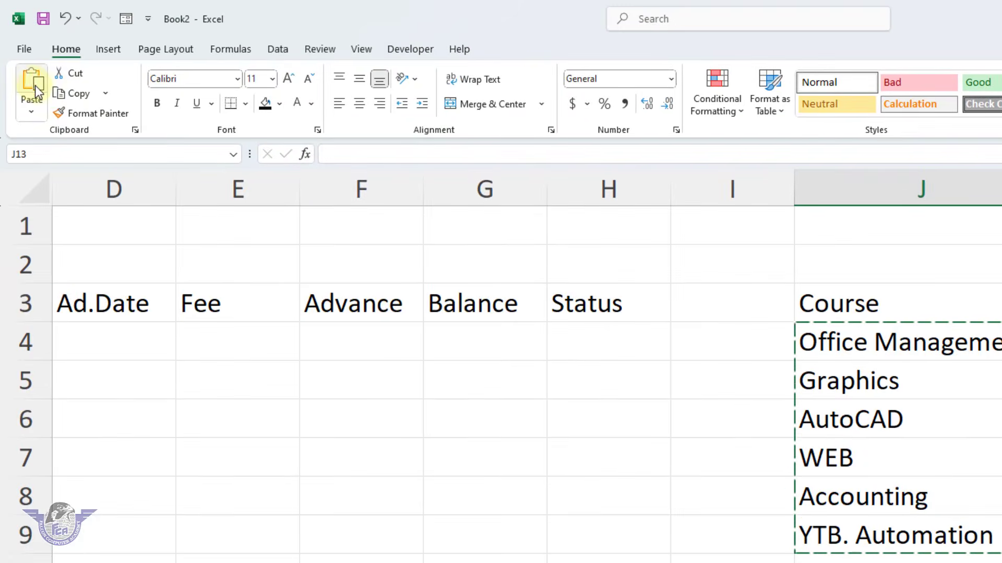
key("ctrl+v")
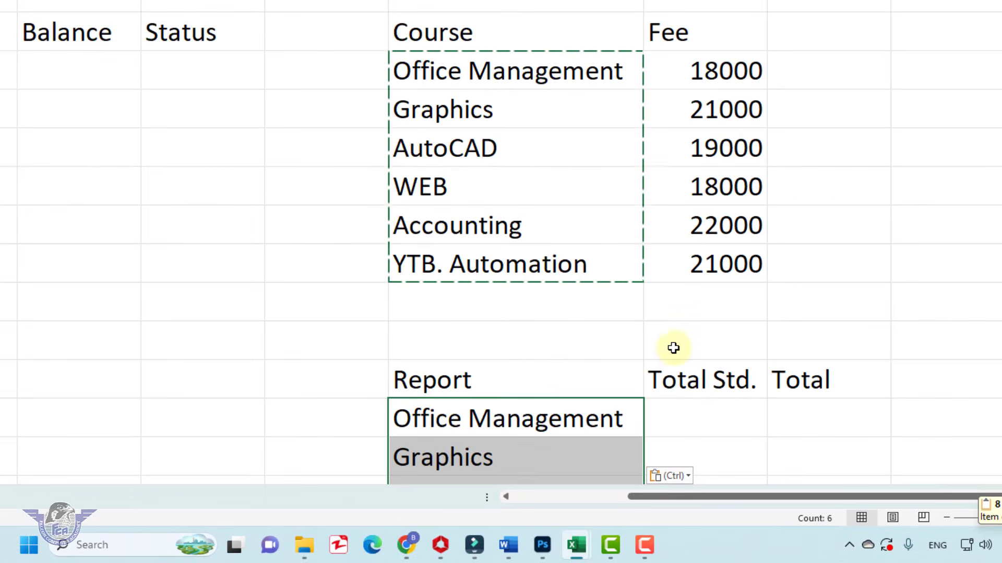
key("Escape")
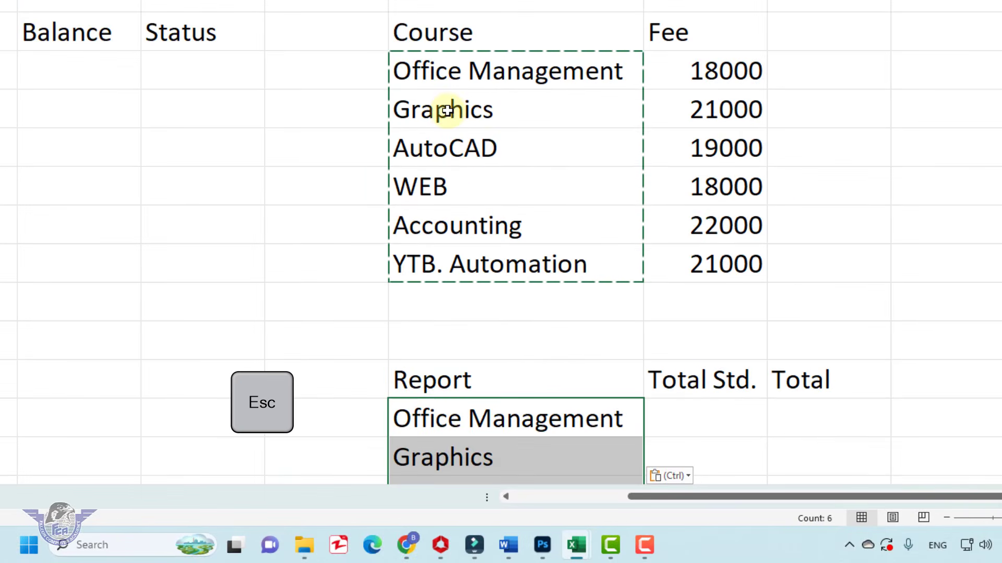
key("Escape")
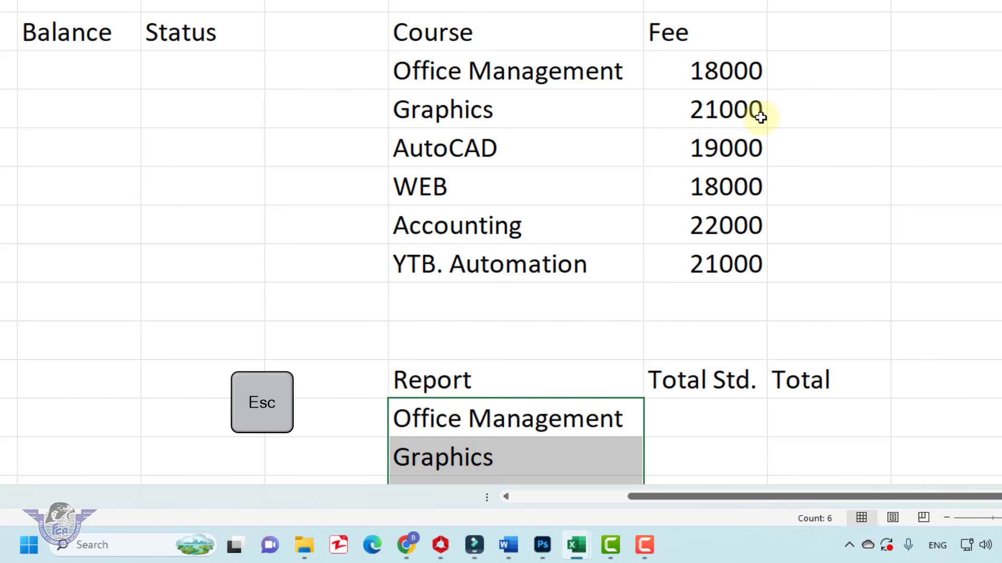
Merge and center columns K and L for the Fee heading and the Office Management and Graphics fees in rows 3 to 5
left_click_drag(687, 31, 781, 28)
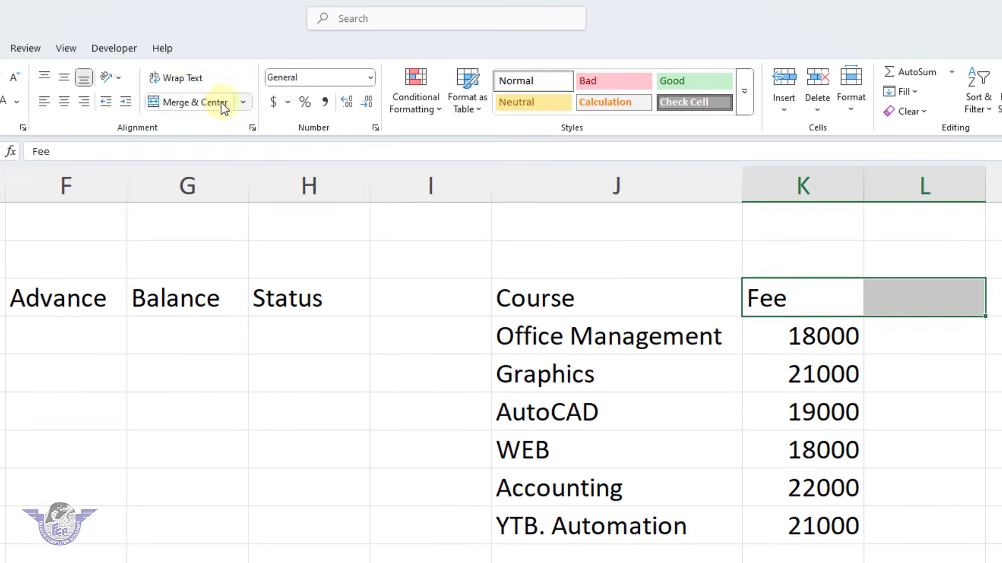
left_click(198, 103)
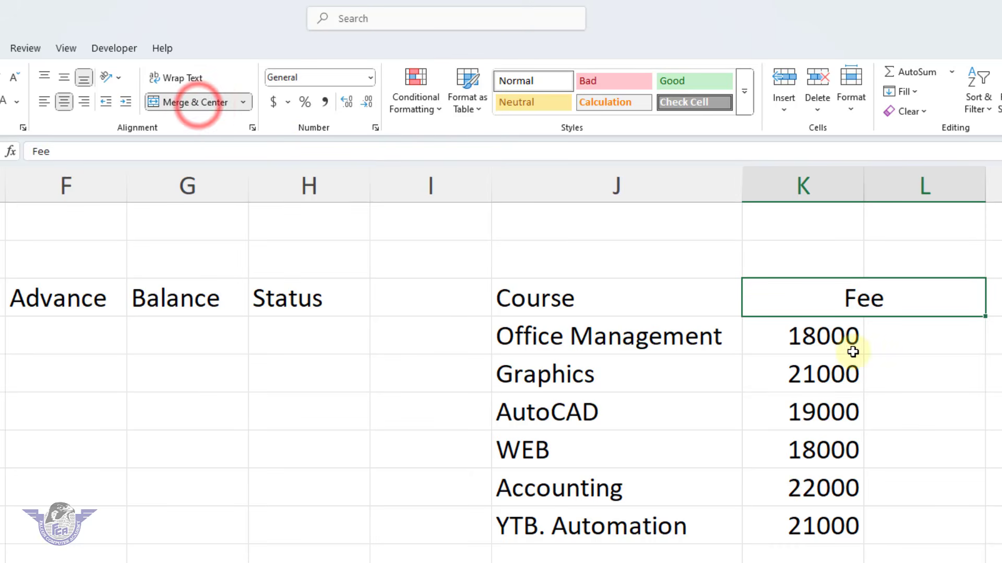
left_click_drag(829, 336, 886, 335)
left_click(183, 103)
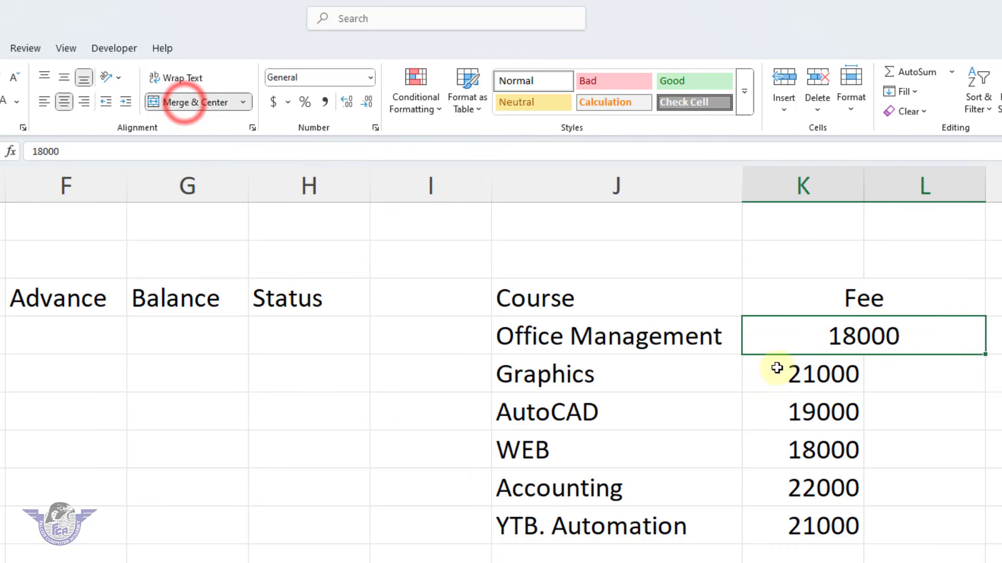
left_click_drag(796, 373, 884, 374)
key("F4")
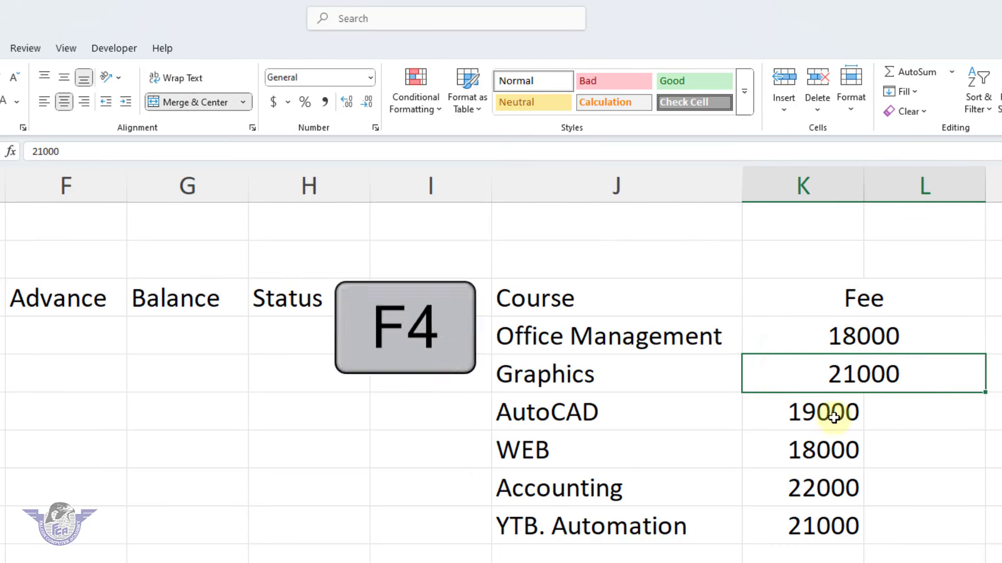
Merge and center columns K and L for the AutoCAD, WEB, Accounting and YTB. Automation fees in rows 6 to 9
left_click_drag(832, 412, 884, 413)
key("F4")
left_click_drag(838, 455, 905, 456)
key("F4")
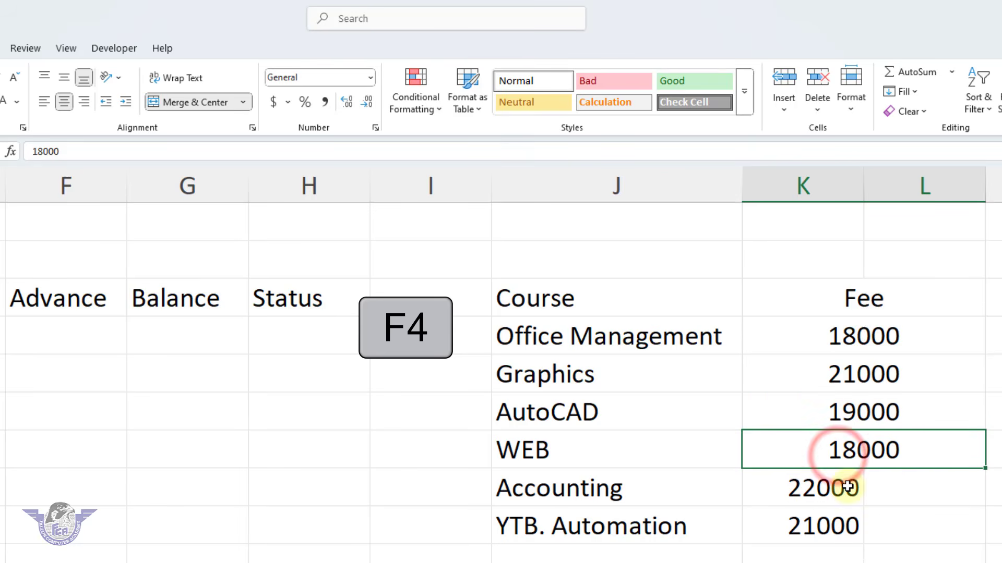
left_click_drag(841, 481, 910, 492)
key("F4")
left_click(833, 530)
left_click_drag(833, 530, 939, 530)
key("F4")
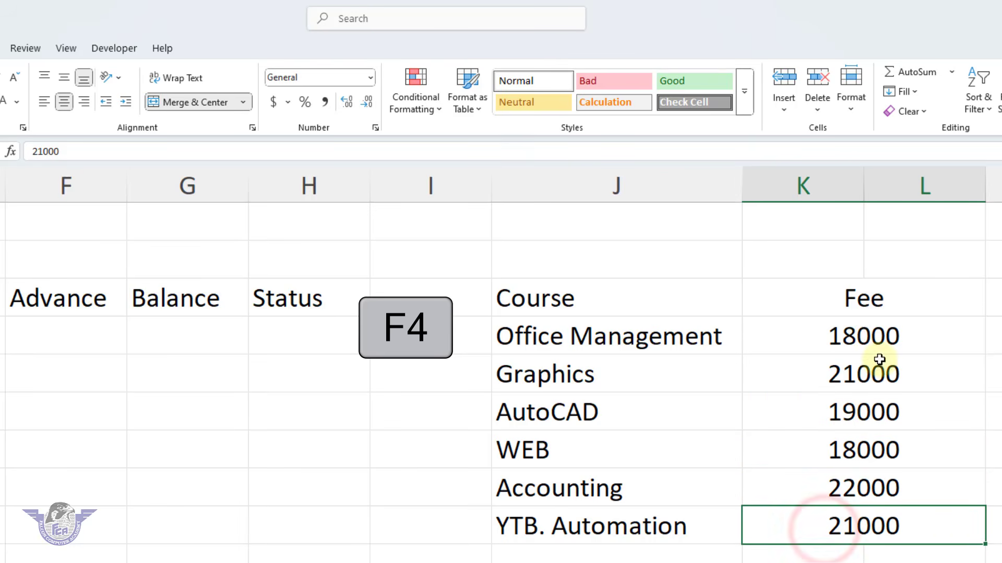
Try right and left alignment on the six course fees in K4:L9, and return them to center alignment
left_click_drag(872, 304, 964, 518)
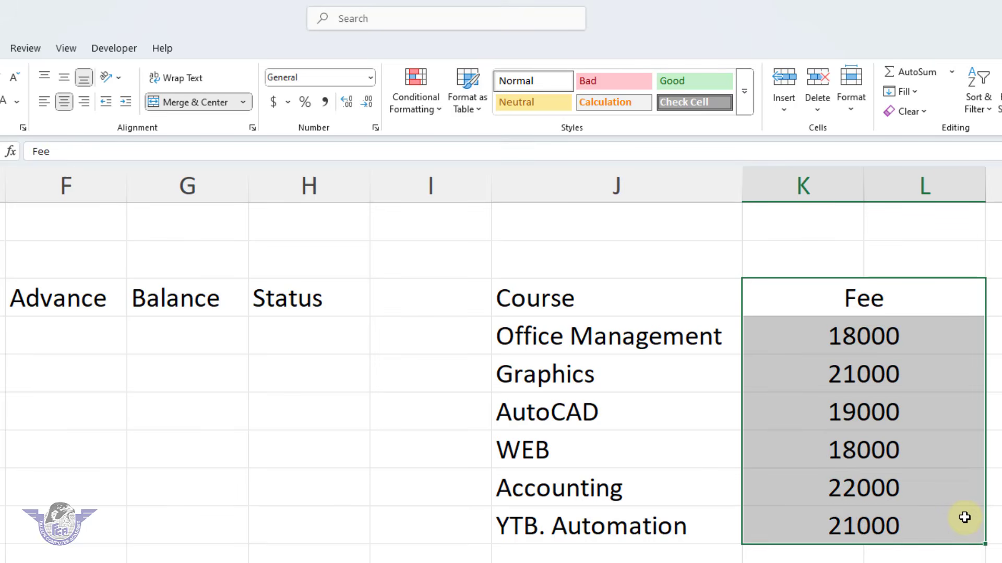
left_click(900, 487)
left_click_drag(837, 336, 843, 515)
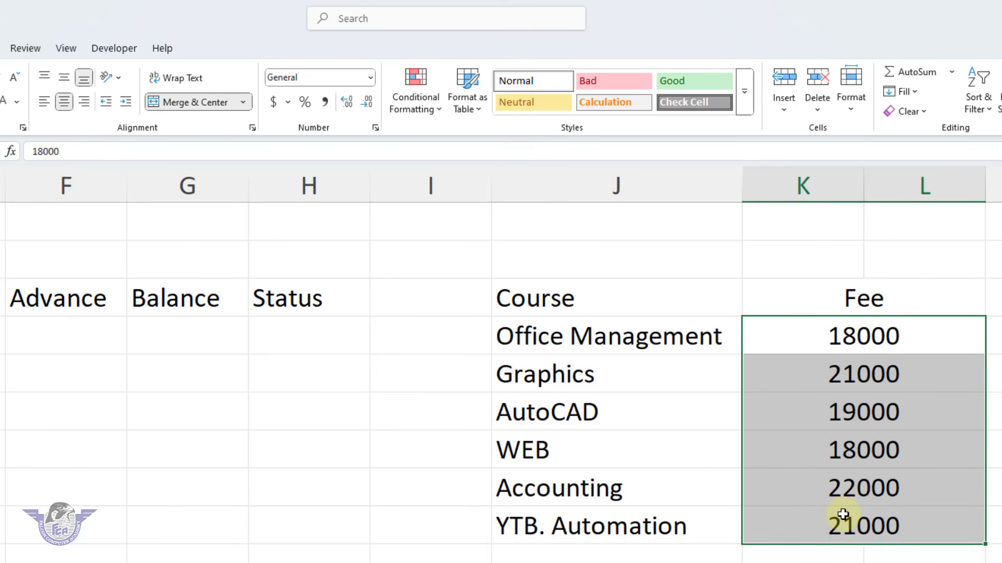
left_click(85, 102)
left_click(46, 103)
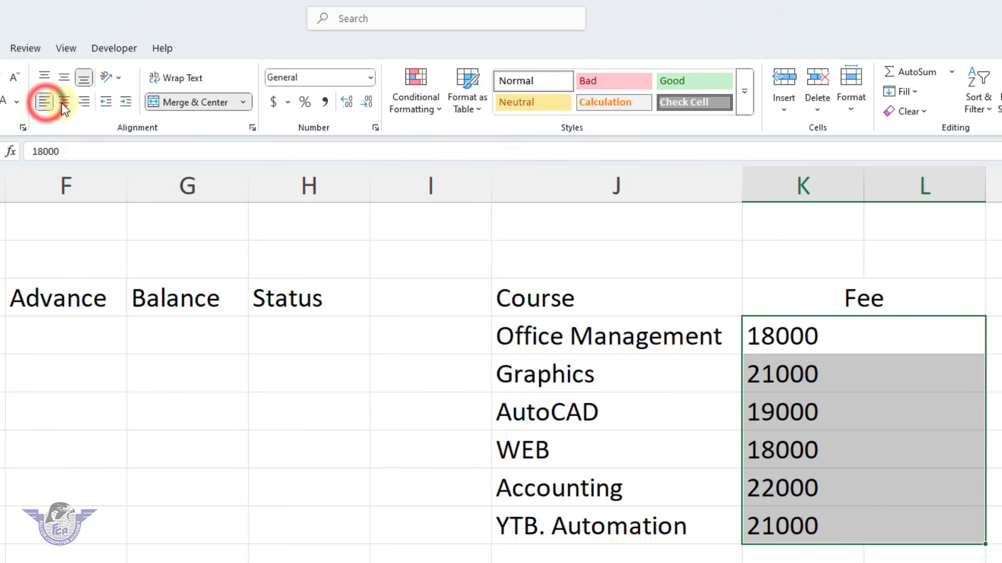
left_click(70, 103)
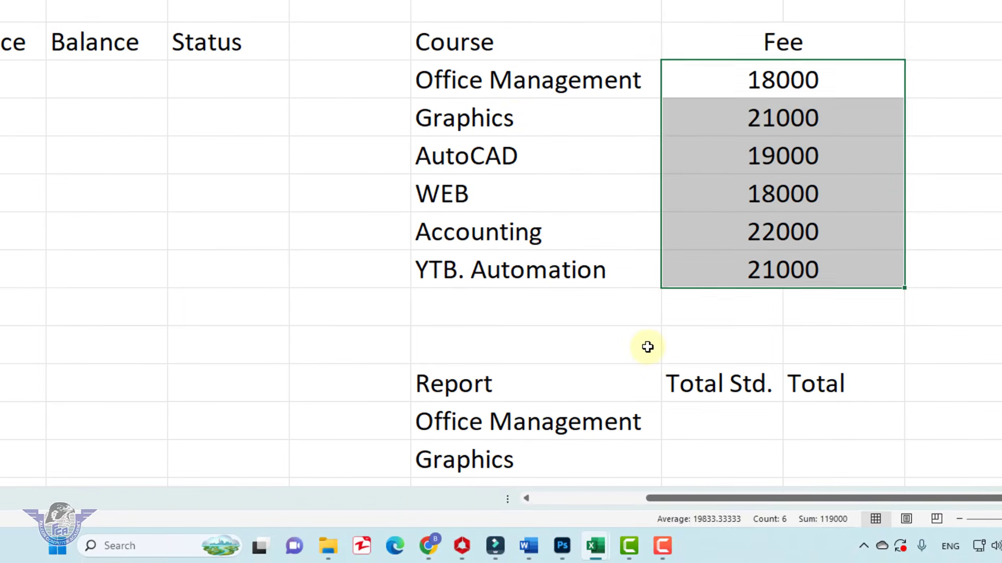
left_click(646, 346)
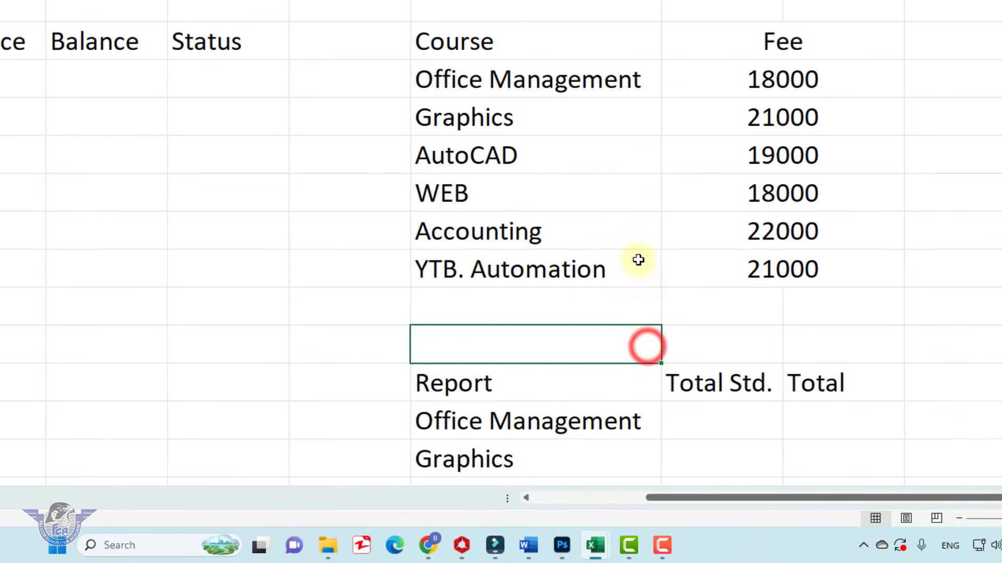
Format the Course and Fee headings in J3:L3 with green fill and bold white text, centered horizontally and vertically
left_click_drag(510, 42, 720, 42)
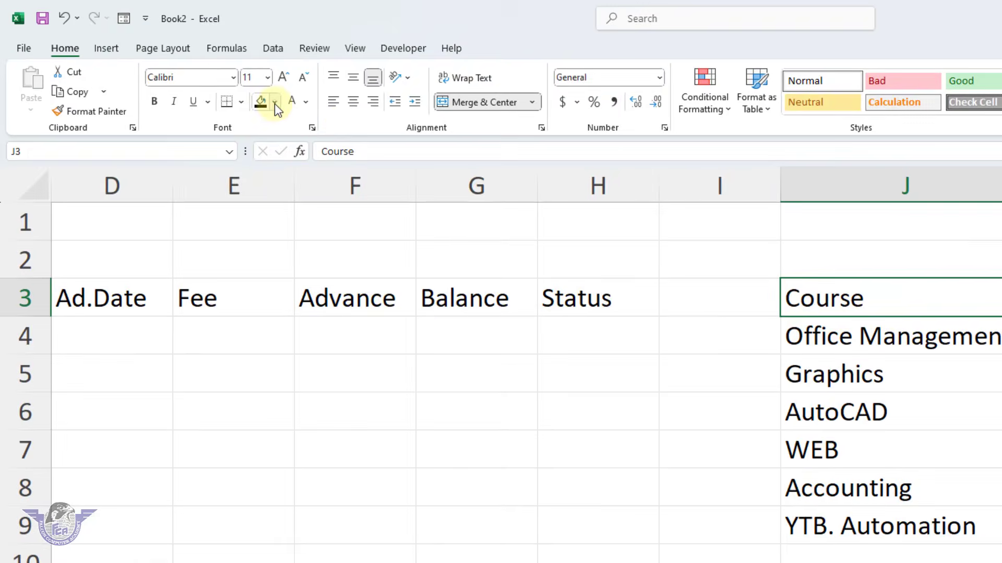
left_click(222, 65)
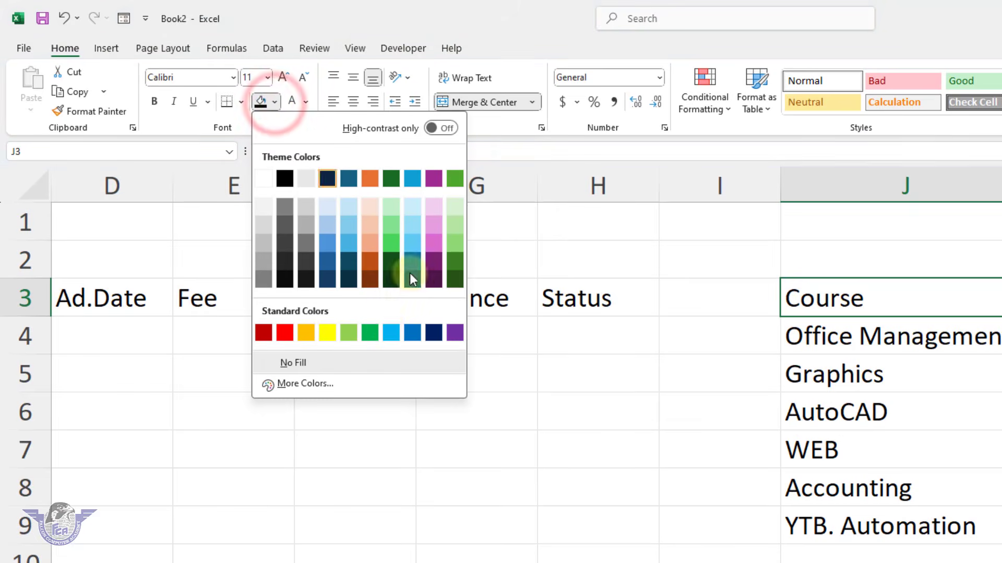
left_click(369, 333)
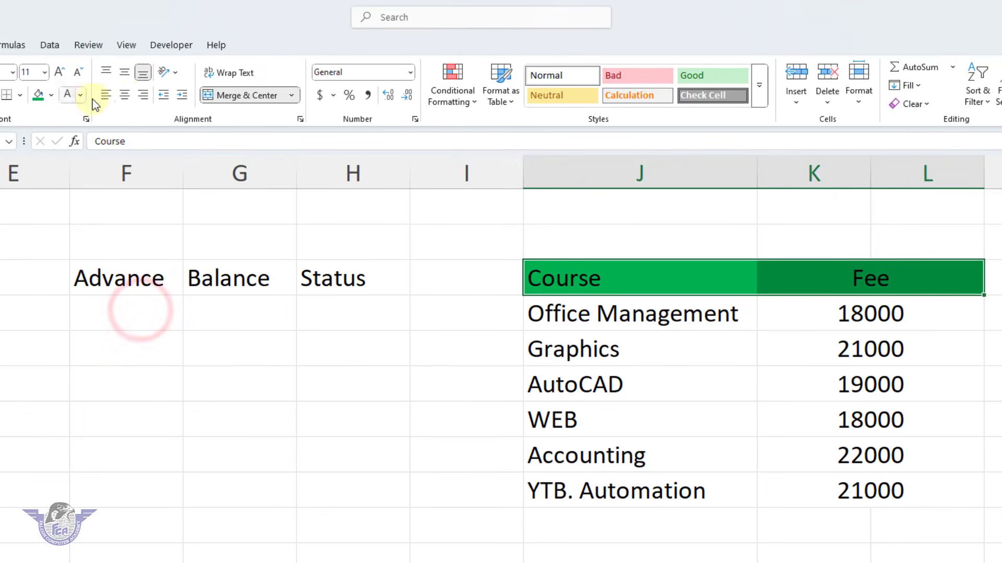
left_click(125, 95)
left_click(125, 72)
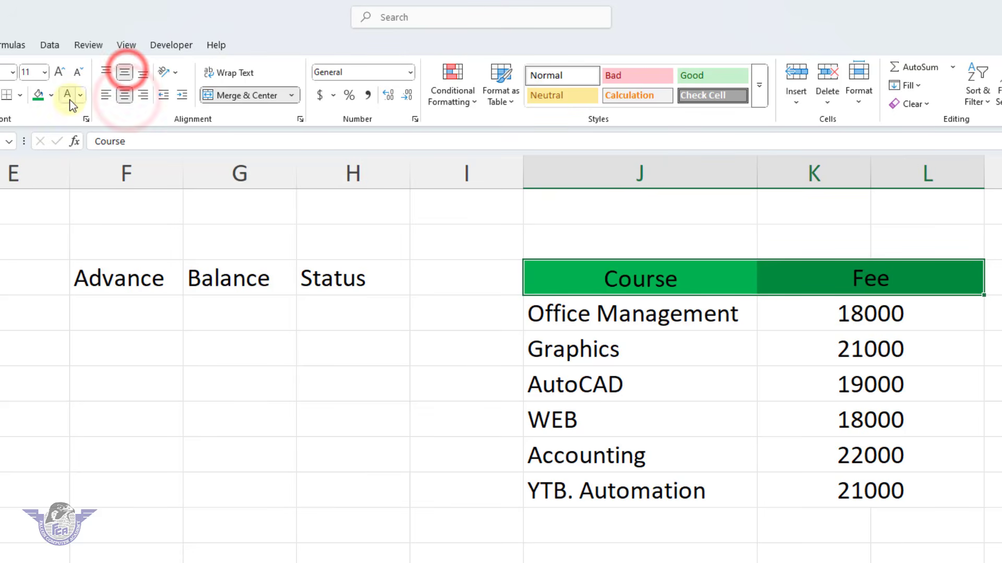
left_click(67, 94)
left_click(73, 95)
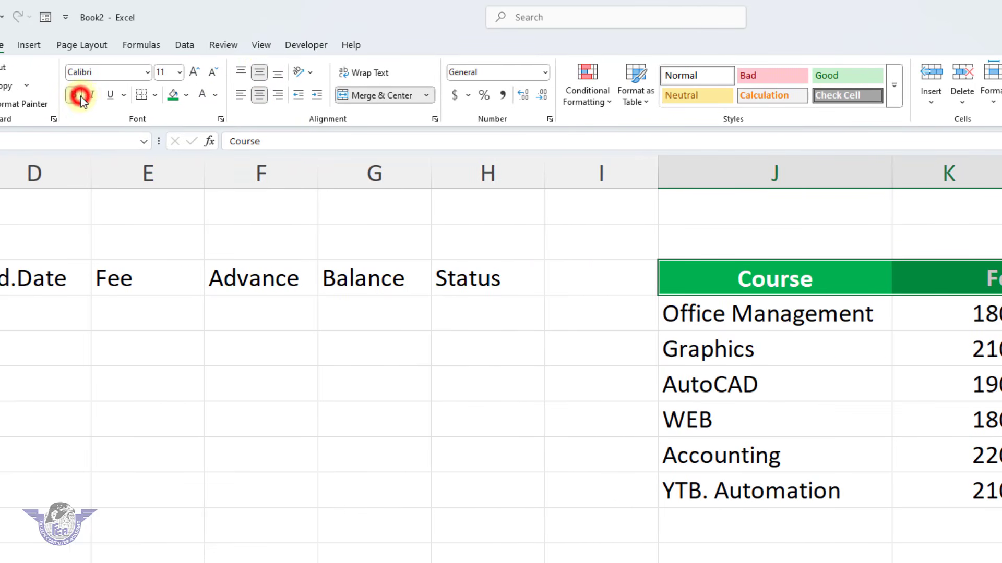
Apply All Borders to the course fee list in J3:L9
left_click_drag(788, 285, 966, 491)
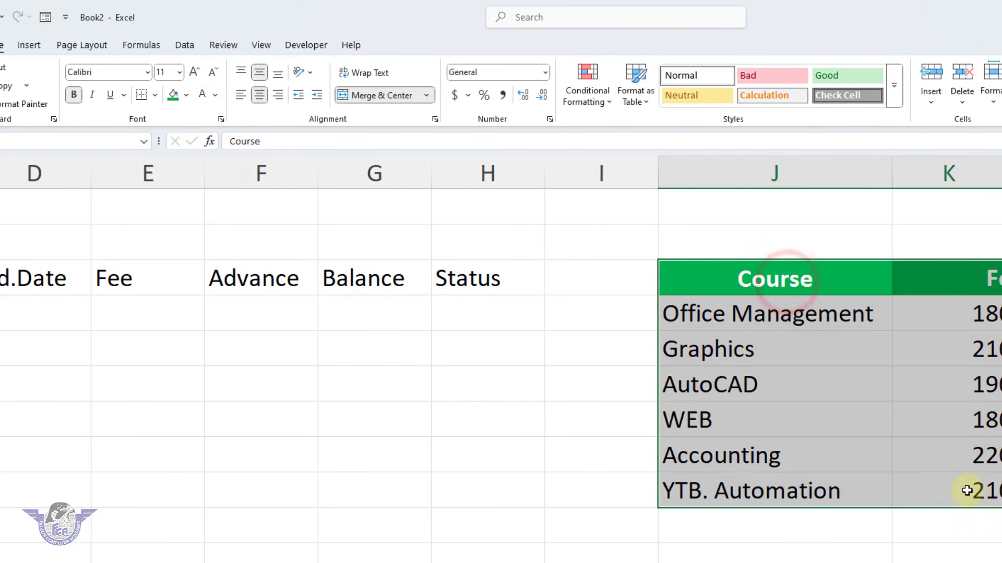
left_click(155, 96)
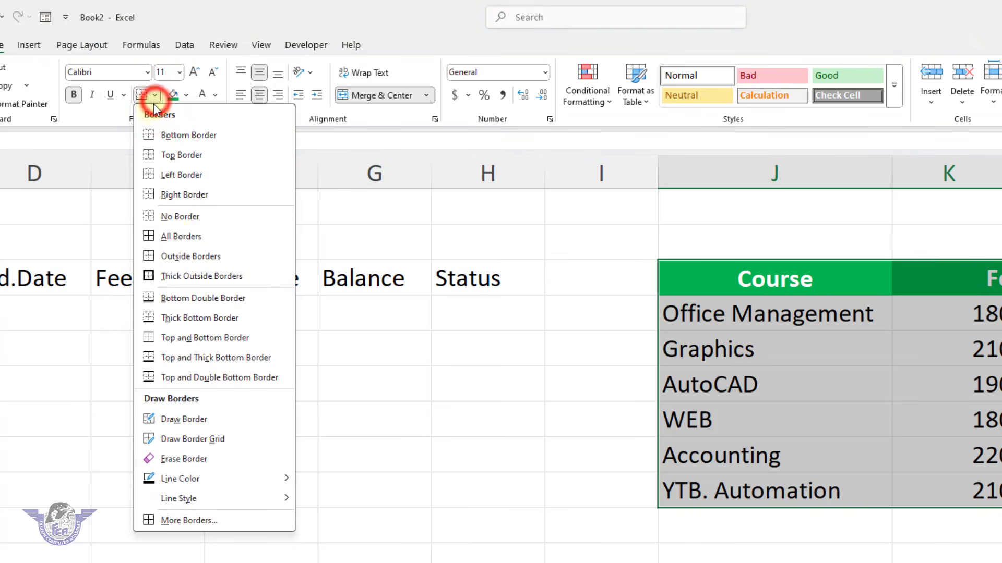
left_click(176, 233)
Format the Report, Total Std. and Total headings in J12:L12 with green fill and bold white text, centered both ways
scroll(764, 420, "down", 1)
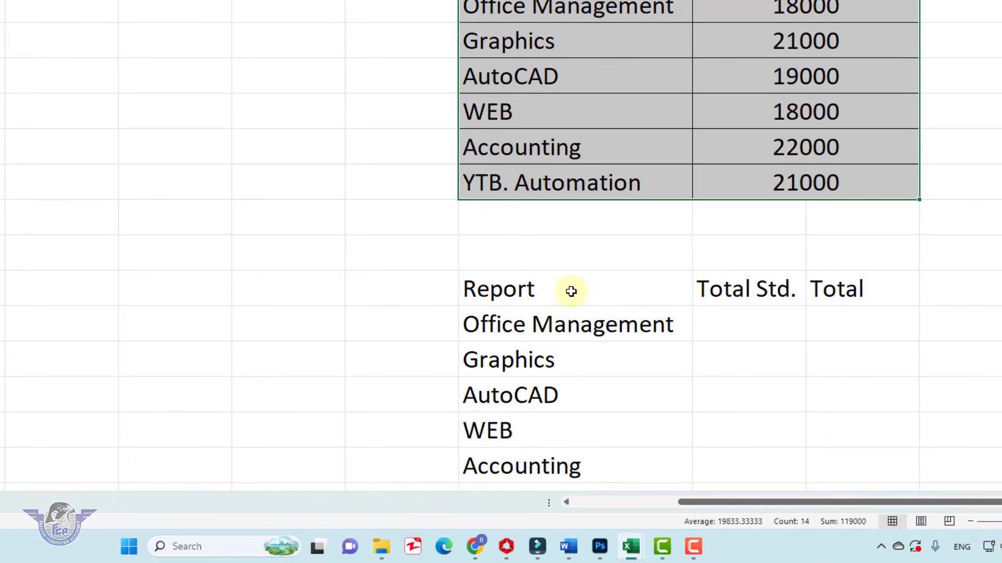
left_click_drag(572, 291, 726, 290)
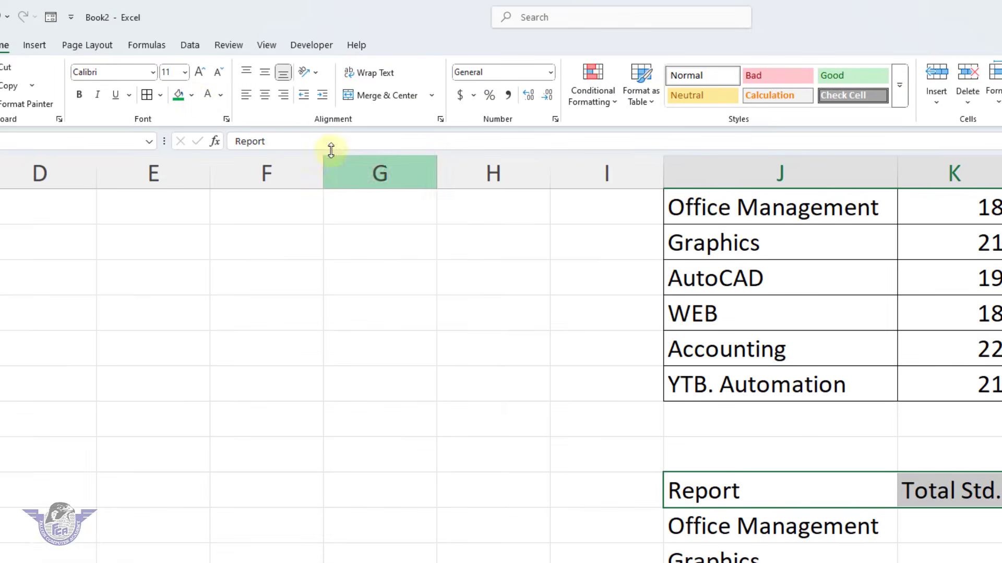
left_click(179, 95)
left_click(207, 95)
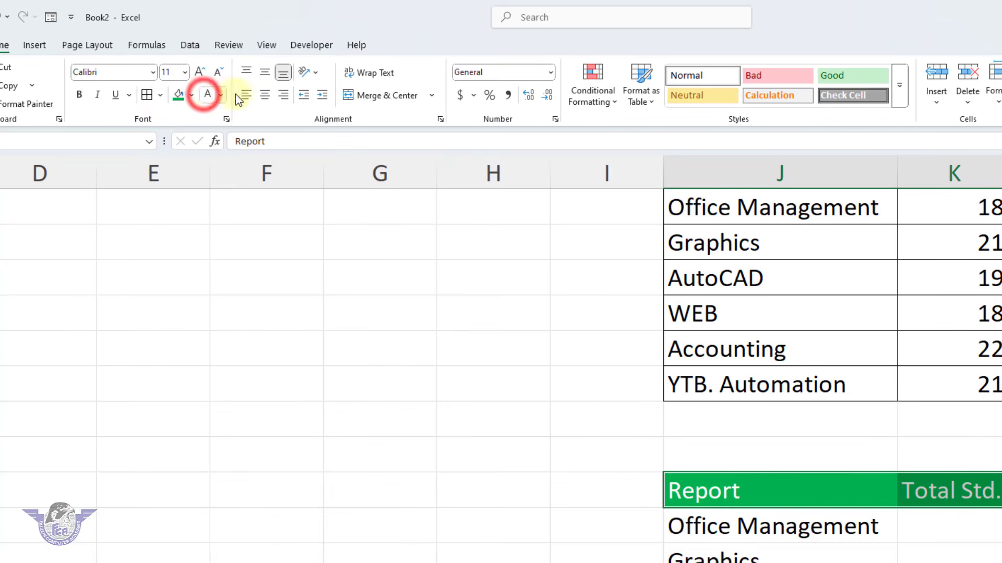
left_click(263, 96)
left_click(264, 73)
left_click(82, 96)
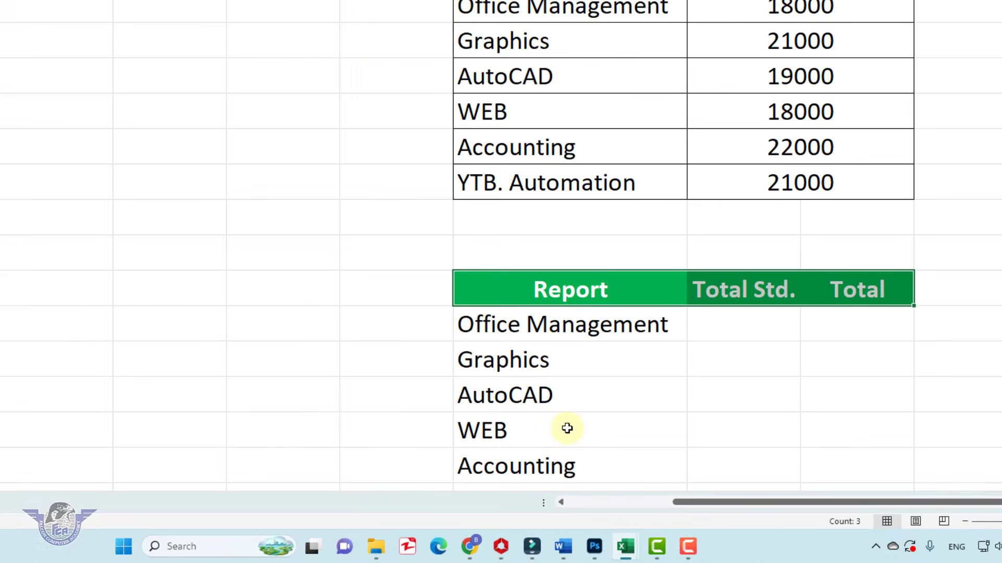
left_click(567, 429)
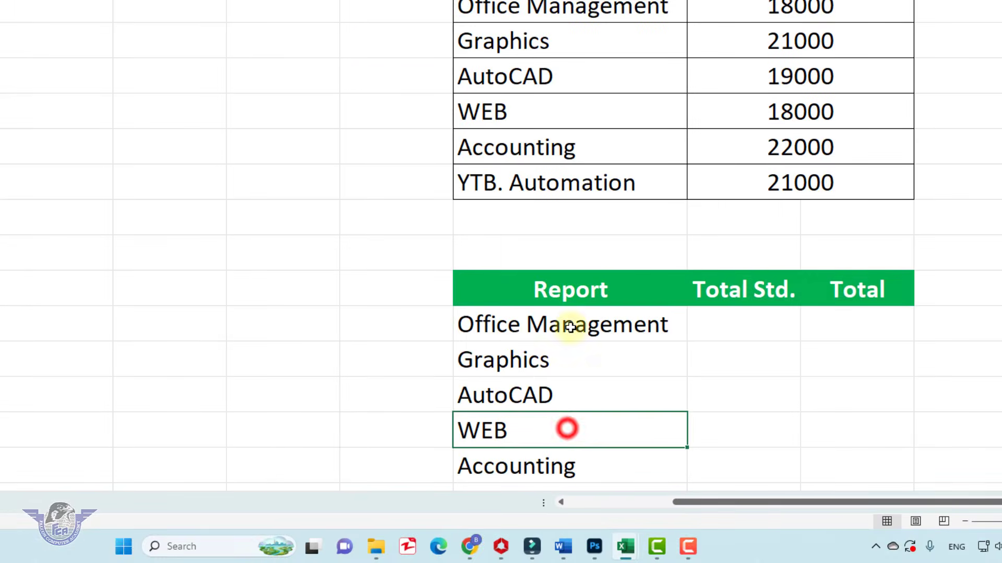
Apply All Borders to the report table from the Report heading in J12 through the YTB. Automation row in column L
left_click_drag(559, 287, 821, 426)
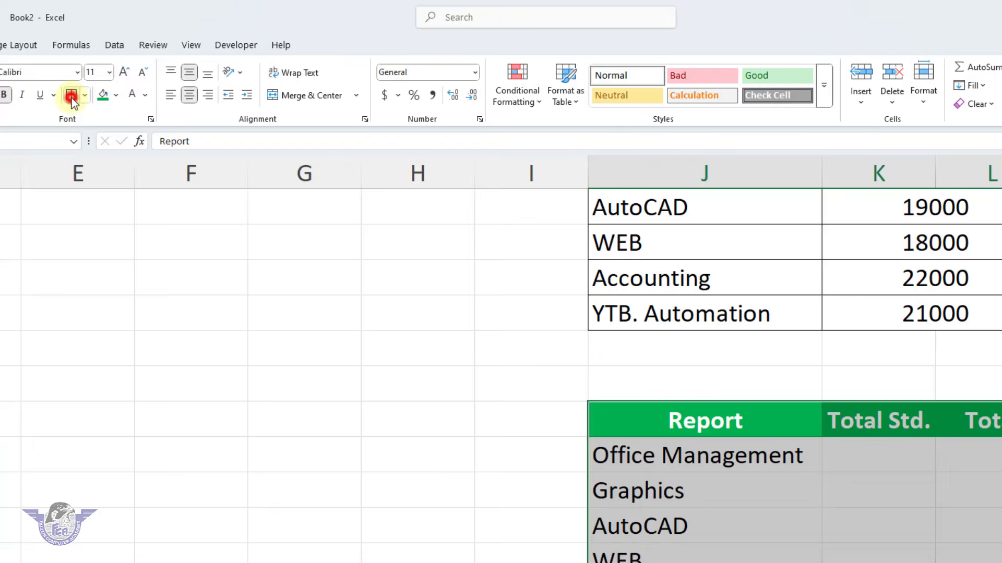
left_click(72, 99)
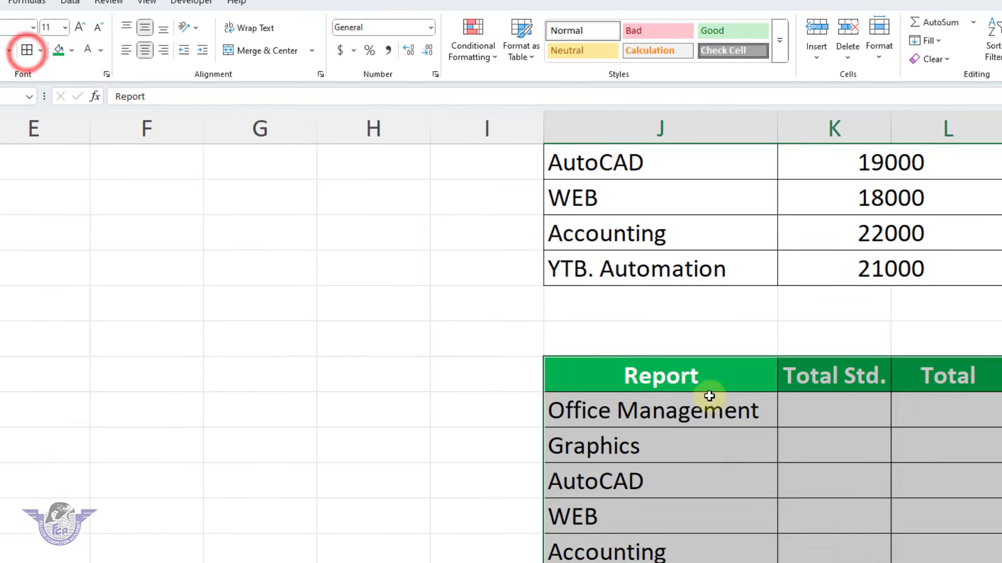
left_click(754, 448)
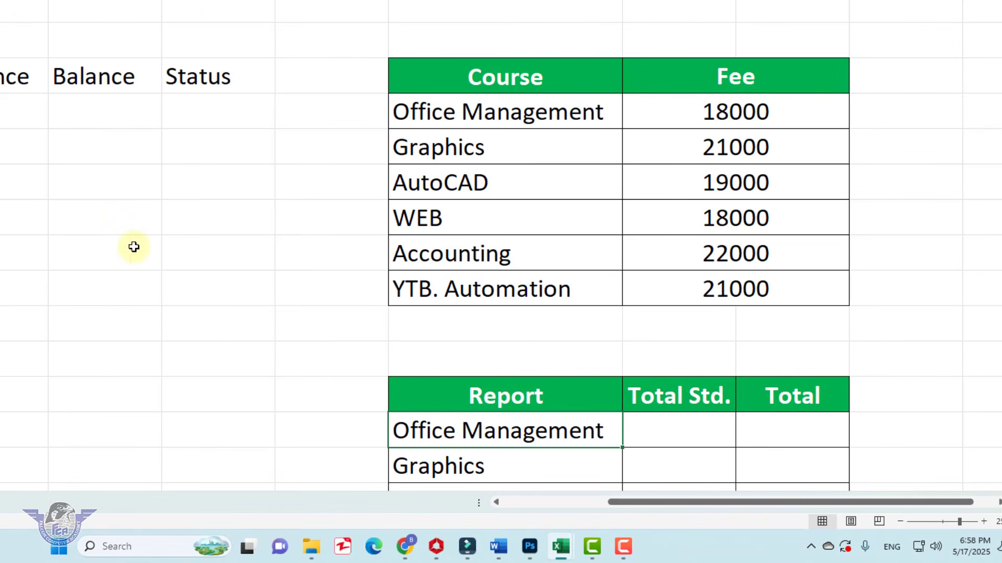
Merge and center the academy title in row 1 and the record sheet title in row 2, each across columns A to H
left_click_drag(643, 502, 524, 505)
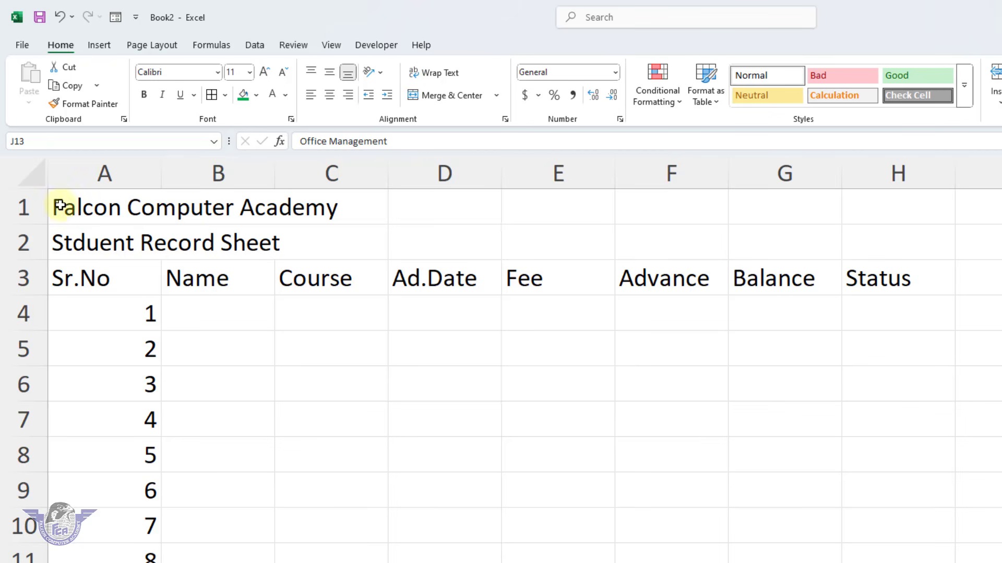
left_click_drag(60, 205, 869, 216)
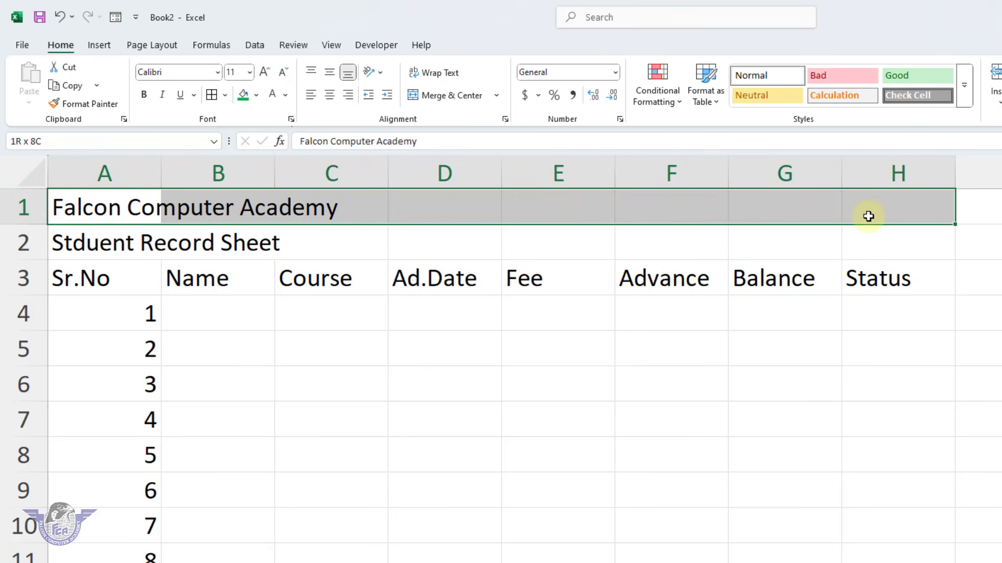
left_click(446, 96)
left_click_drag(67, 243, 868, 248)
left_click(459, 97)
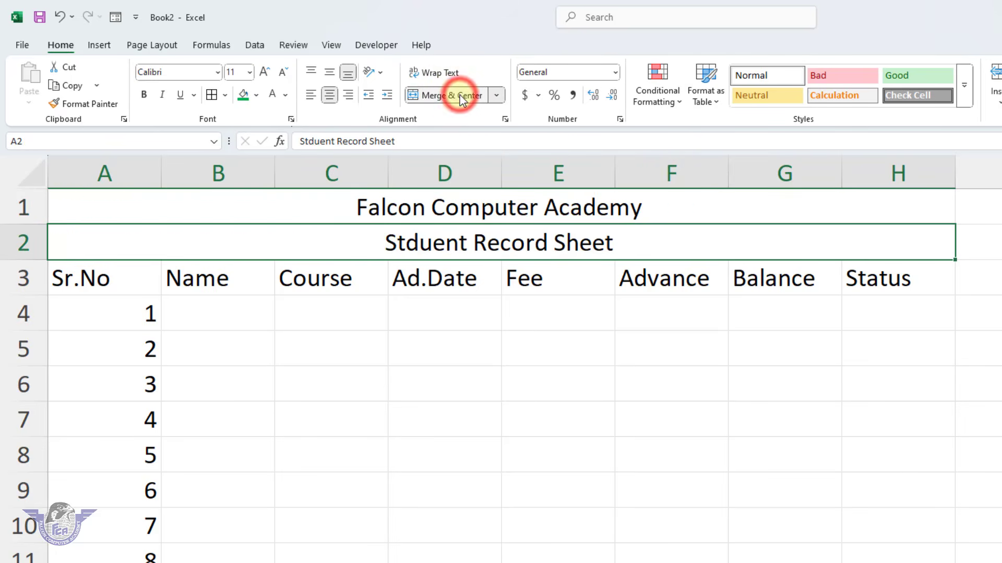
Give the Falcon Computer Academy title a standard dark blue fill, white text and font size 24
left_click(445, 211)
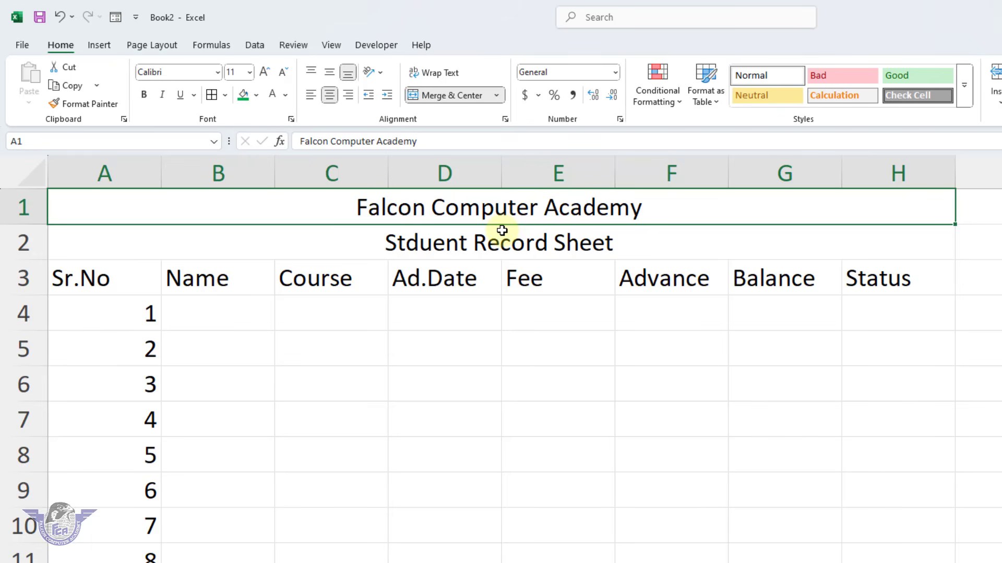
left_click(257, 95)
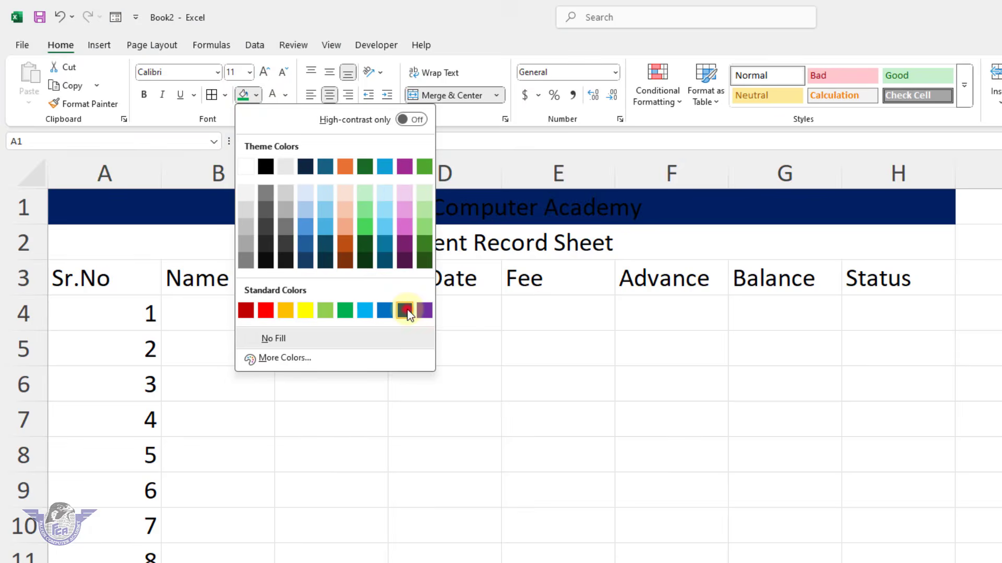
left_click(405, 311)
left_click(272, 94)
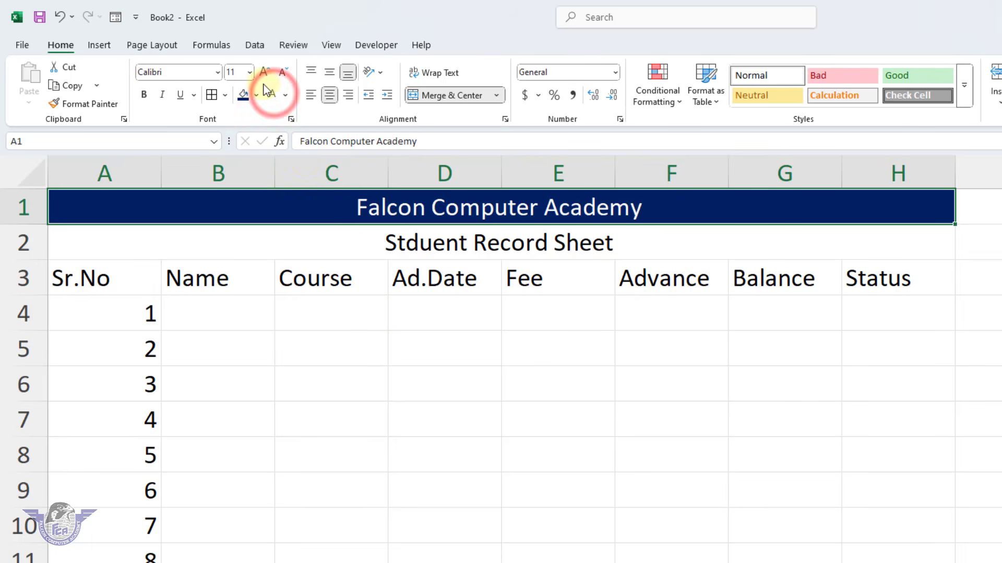
left_click(264, 72)
left_click(265, 72)
left_click(265, 71)
left_click(265, 71)
left_click(265, 71)
left_click(265, 72)
left_click(265, 71)
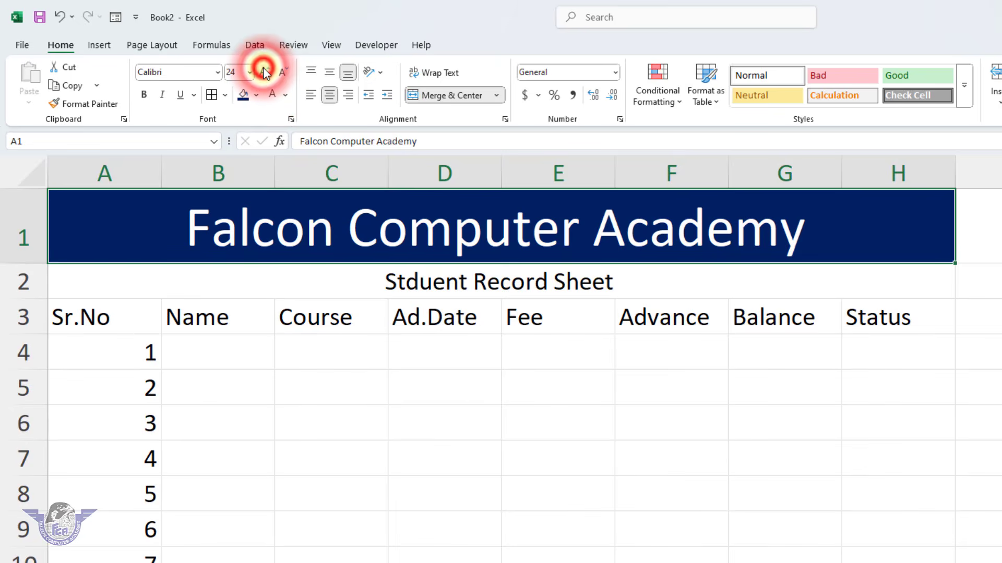
Format the student column headings in A3:H3 with green fill and bold white text, centered horizontally and vertically
left_click_drag(127, 320, 845, 318)
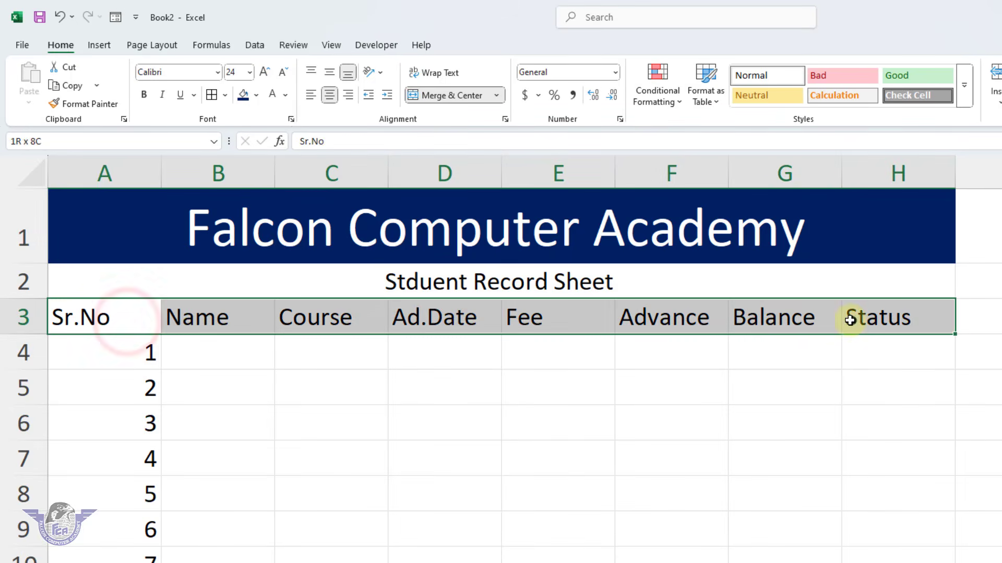
left_click(255, 96)
left_click(344, 310)
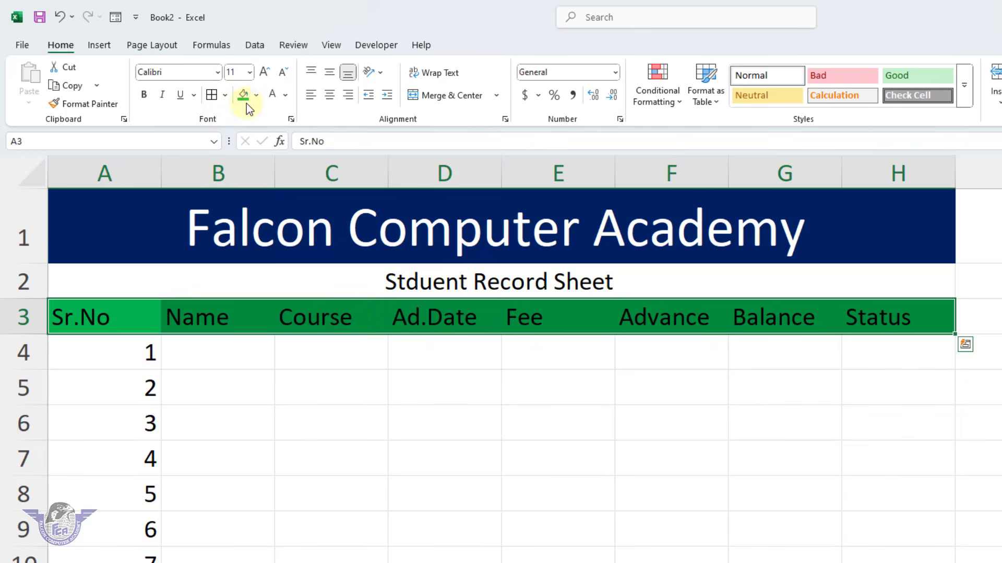
left_click(145, 94)
left_click(329, 95)
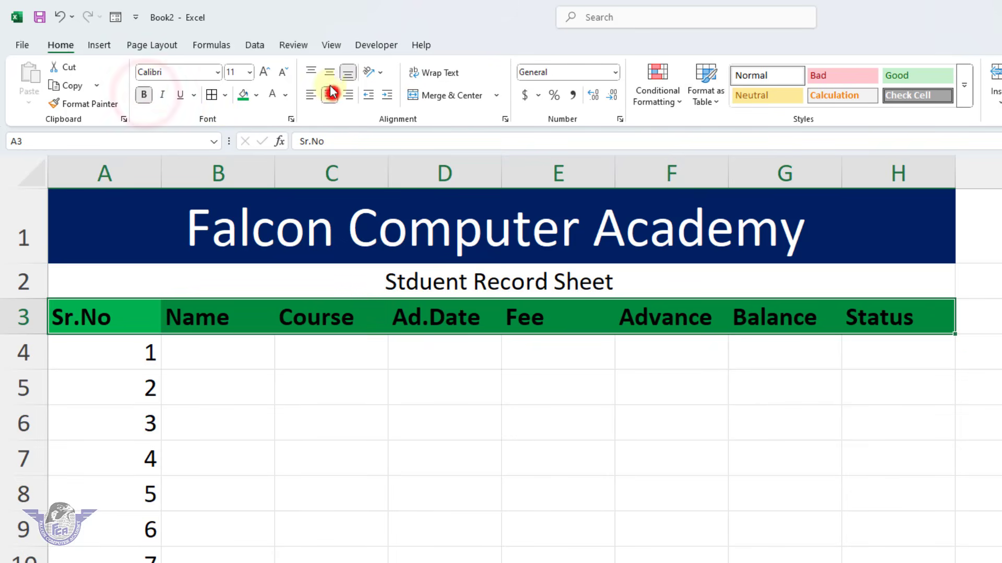
left_click(328, 73)
left_click(272, 94)
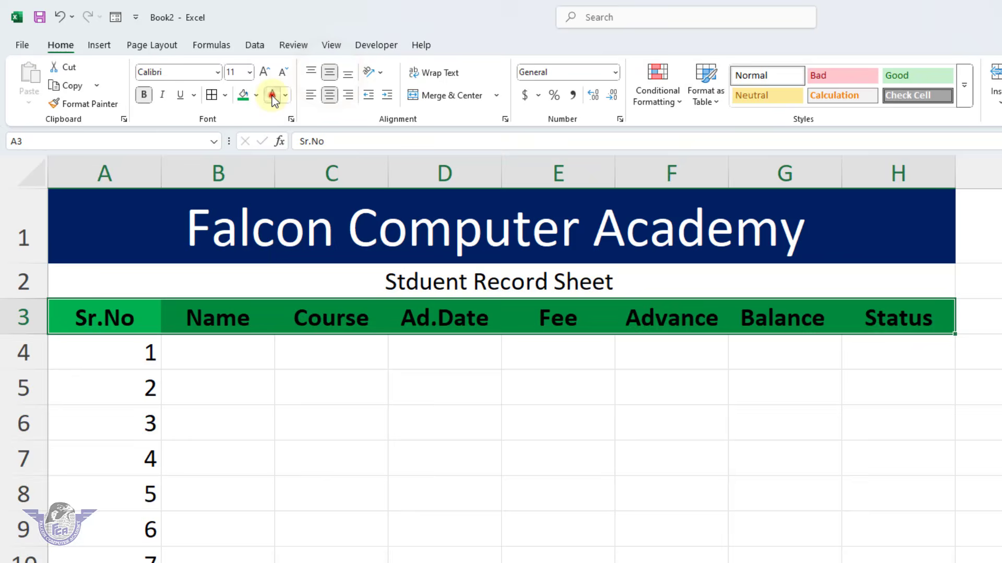
Apply All Borders to the student table in columns A to H, from the row 3 headings down through the numbered rows
left_click(323, 427)
left_click_drag(120, 331, 844, 562)
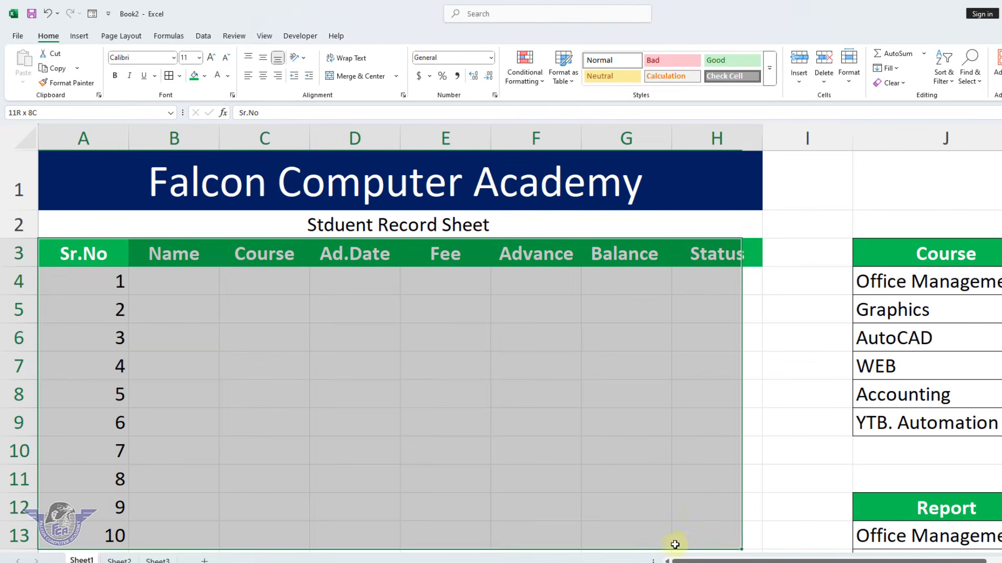
left_click_drag(674, 545, 684, 541)
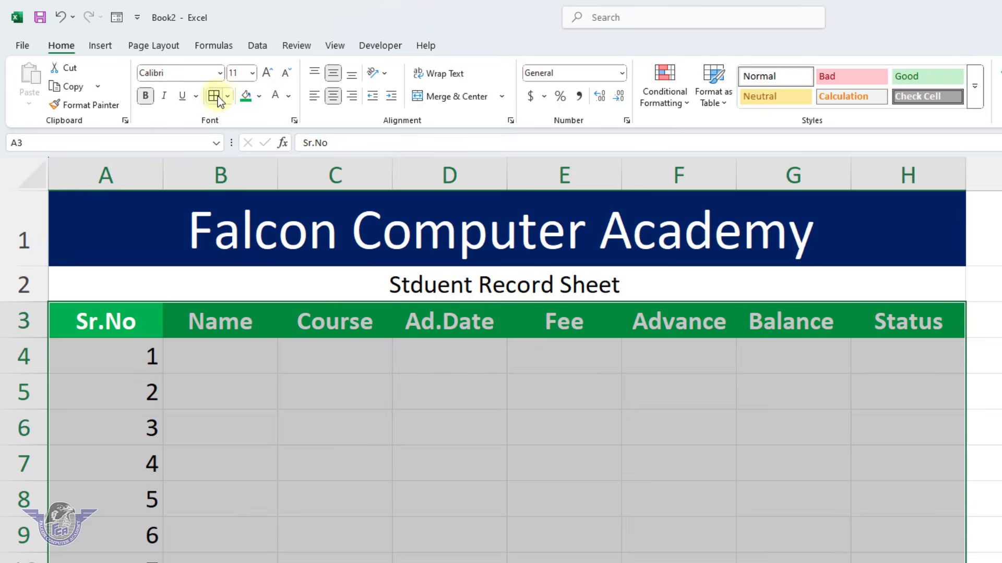
left_click(214, 96)
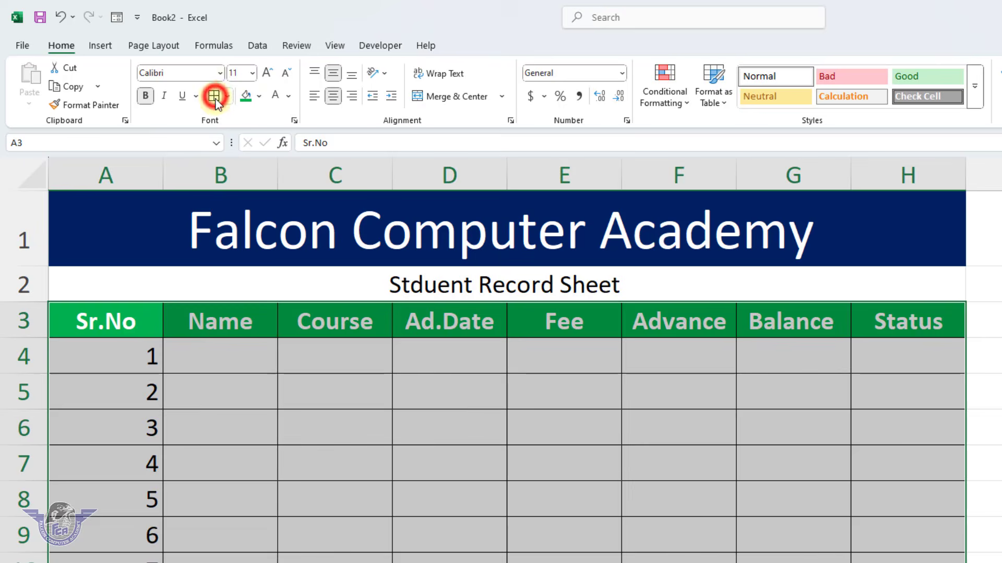
Narrow the Sr.No column and widen the Name column, and widen the Course column to about 14.43
left_click(510, 415)
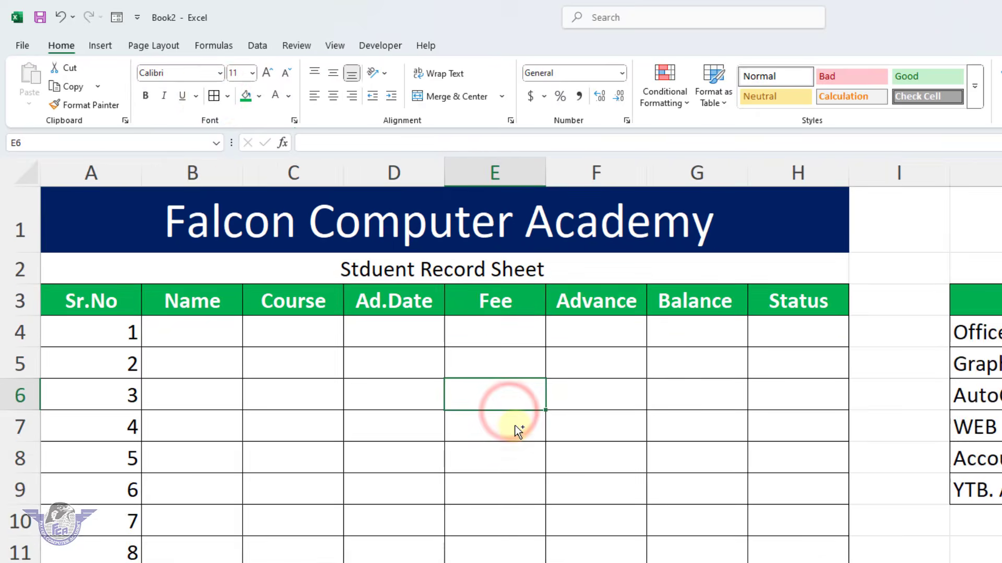
scroll(516, 428, "down", 1)
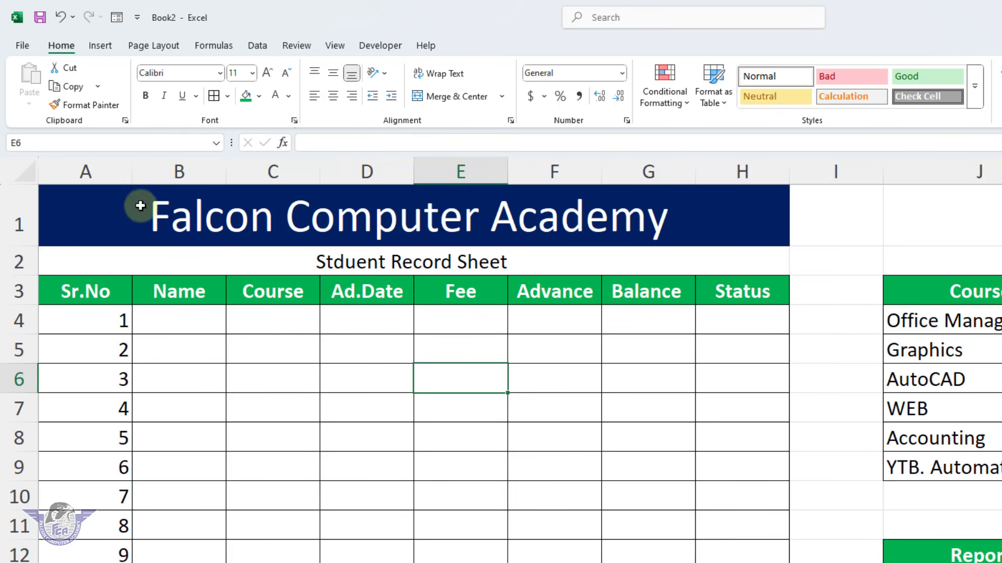
left_click_drag(133, 179, 111, 180)
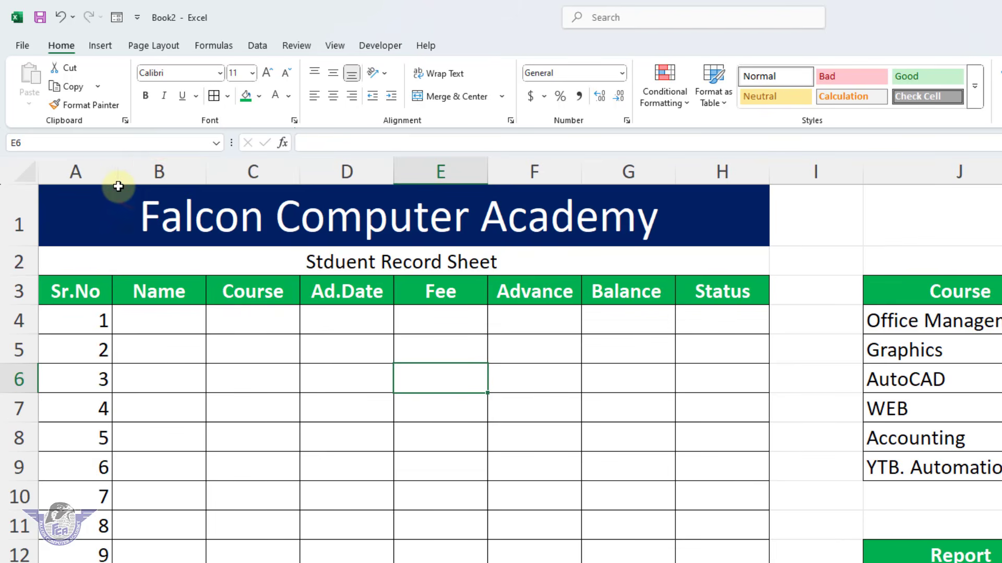
left_click_drag(206, 168, 229, 169)
left_click_drag(327, 172, 383, 172)
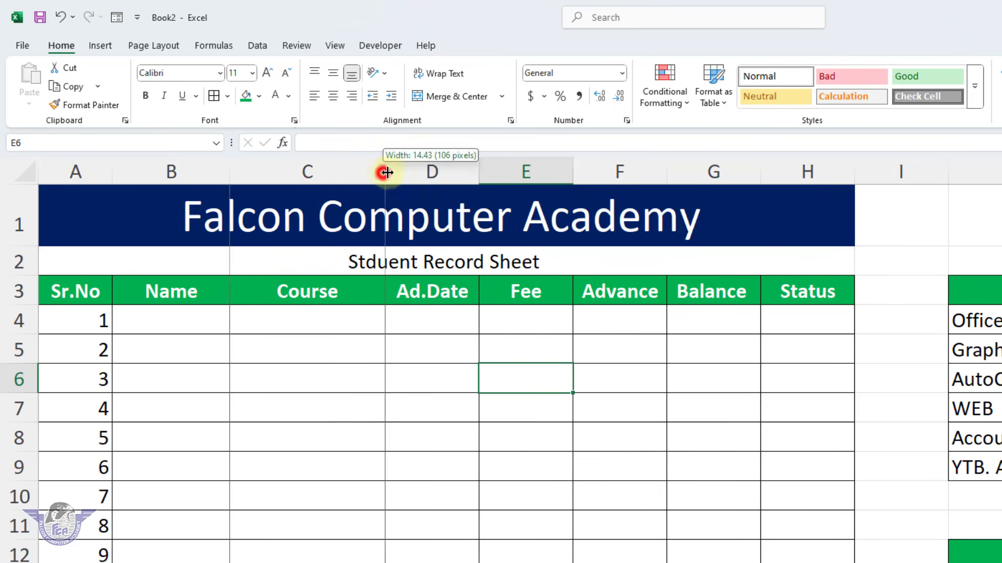
double_click(382, 172)
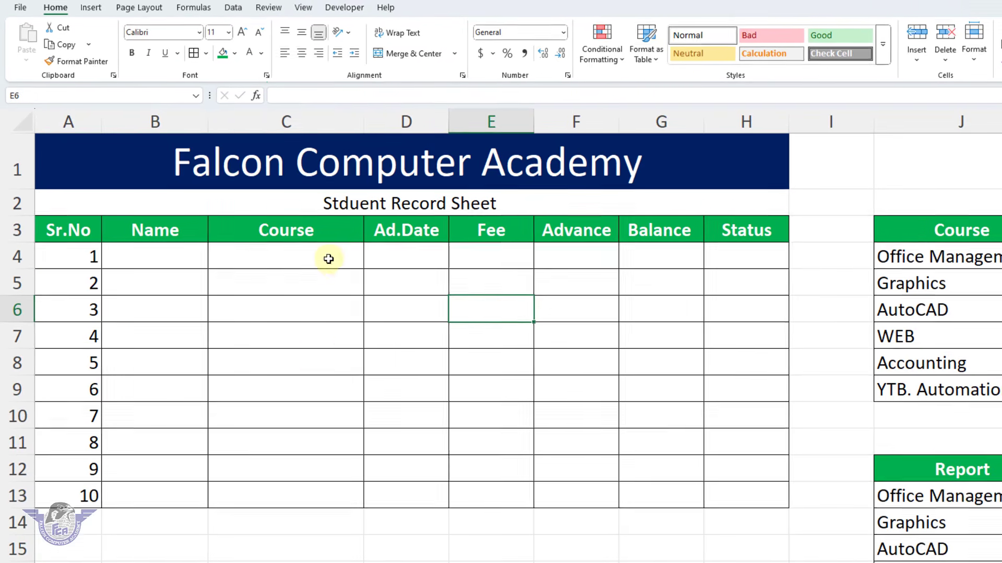
Apply List data validation to the Course cells C4:C13, using the course names from Office Management to YTB. Automation as the source
left_click_drag(363, 324, 348, 471)
left_click_drag(315, 392, 312, 492)
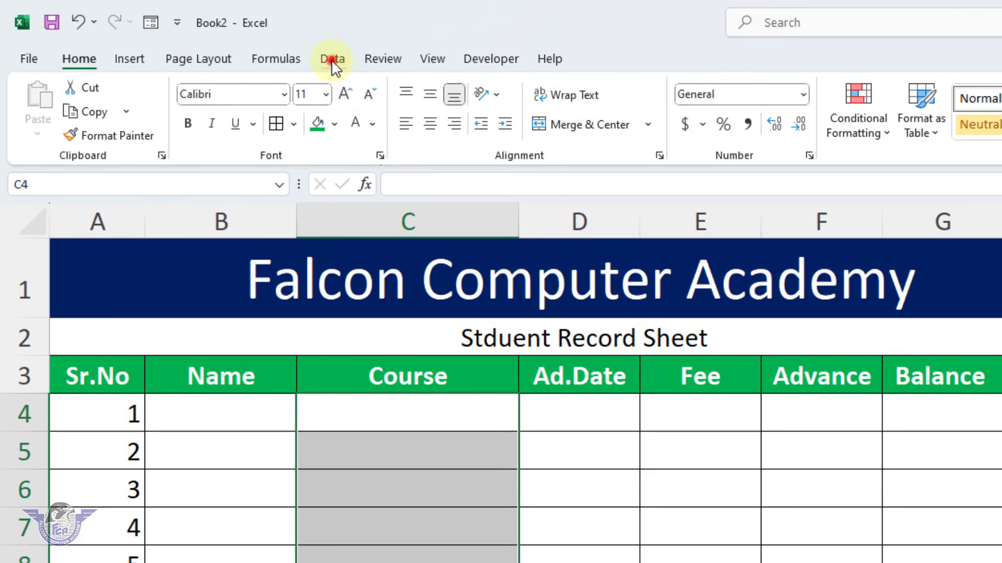
left_click(331, 60)
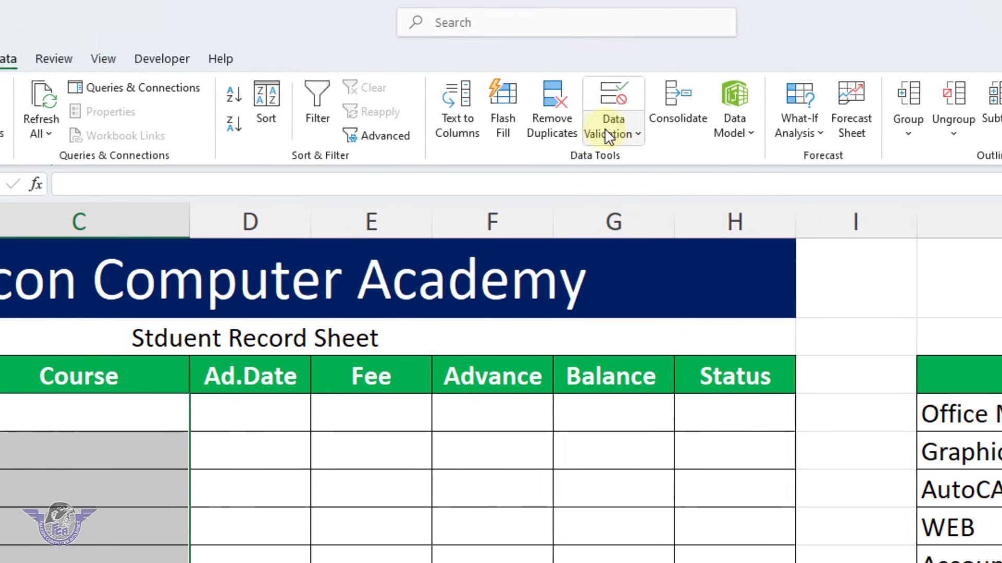
left_click(607, 136)
left_click(628, 161)
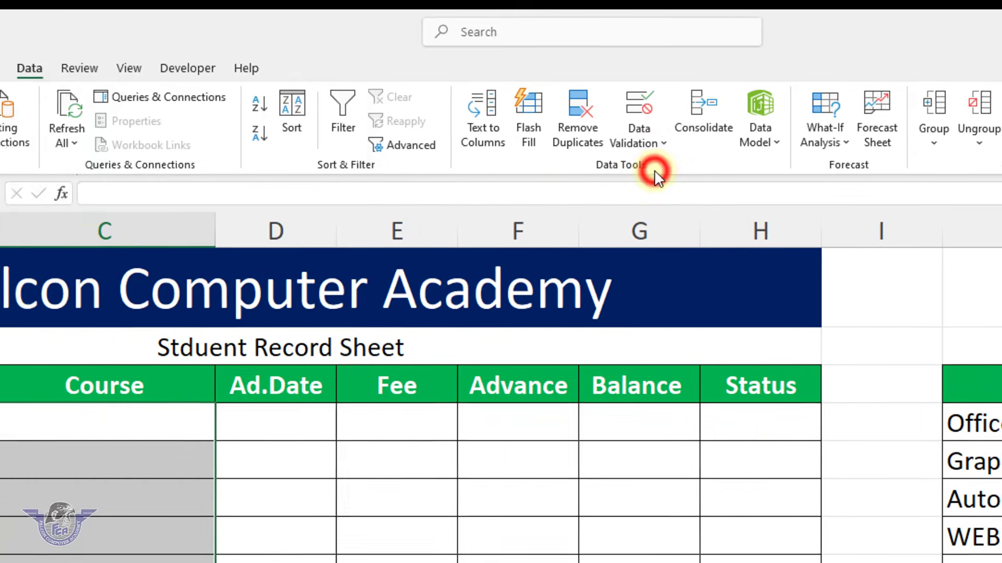
left_click_drag(229, 117, 530, 342)
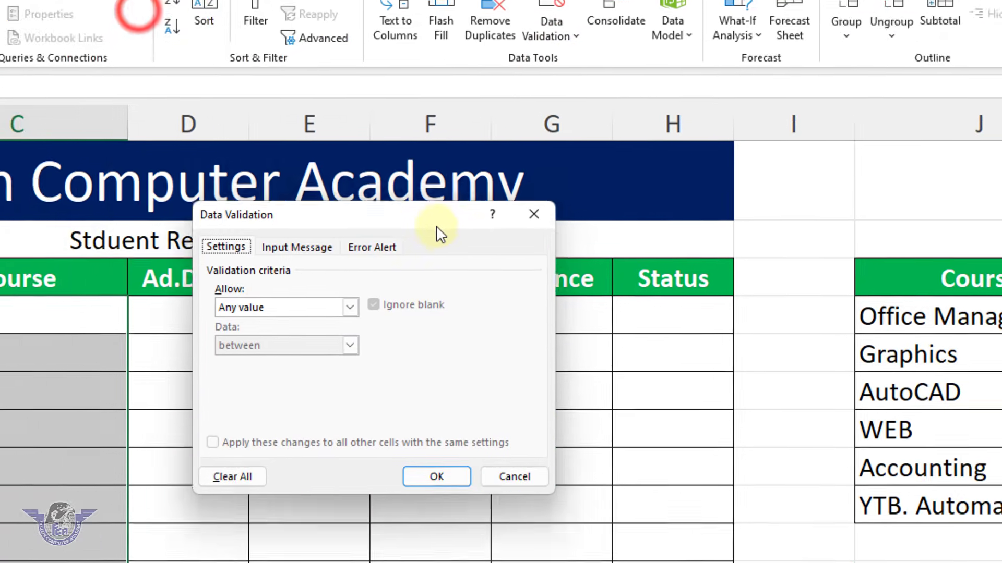
left_click_drag(438, 232, 477, 253)
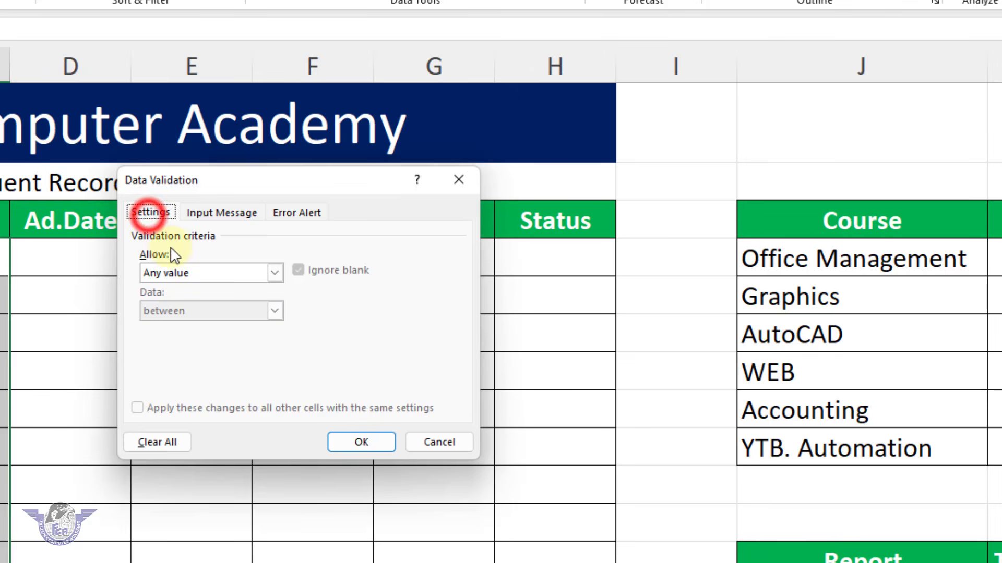
left_click(185, 274)
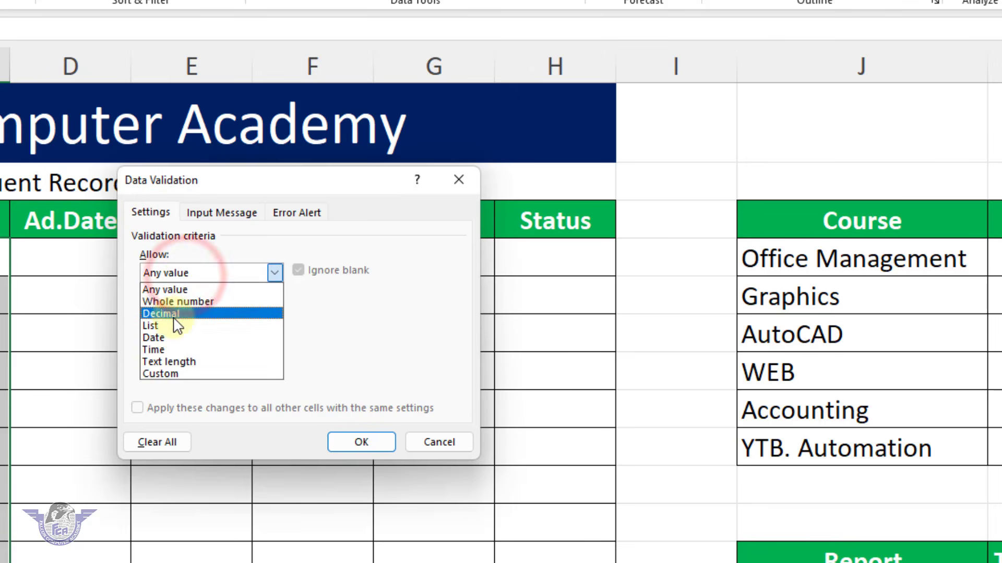
left_click(172, 326)
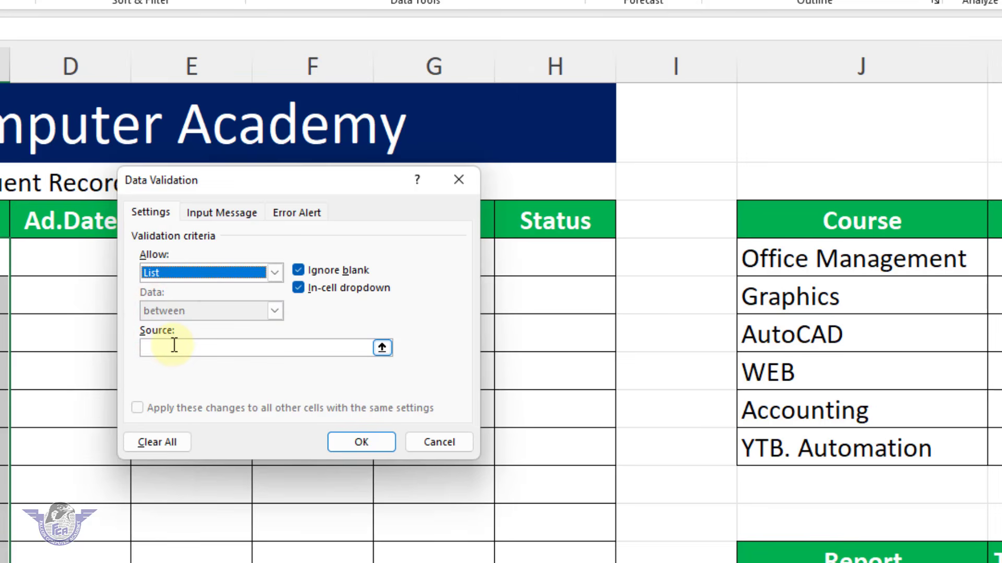
left_click(174, 346)
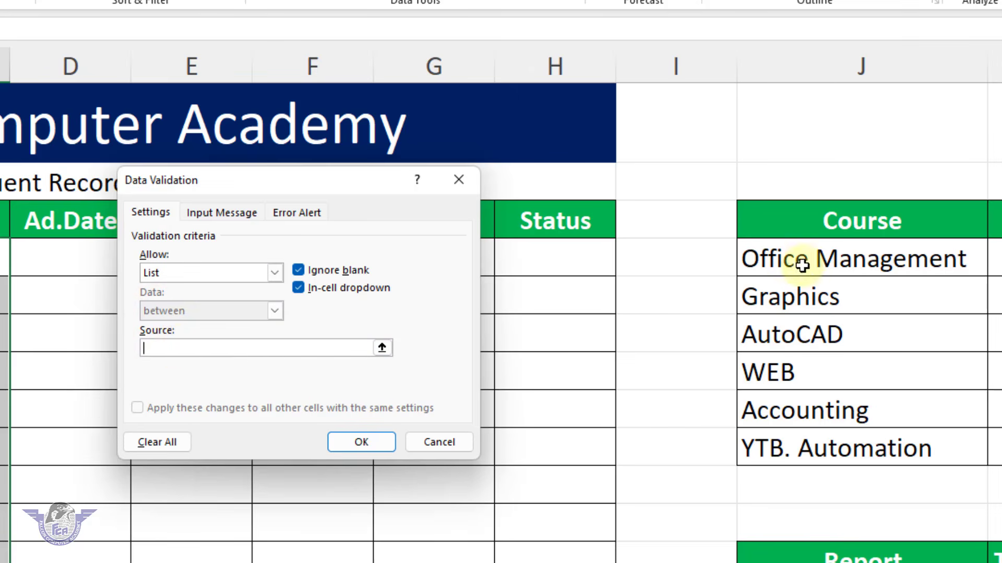
left_click_drag(807, 257, 807, 444)
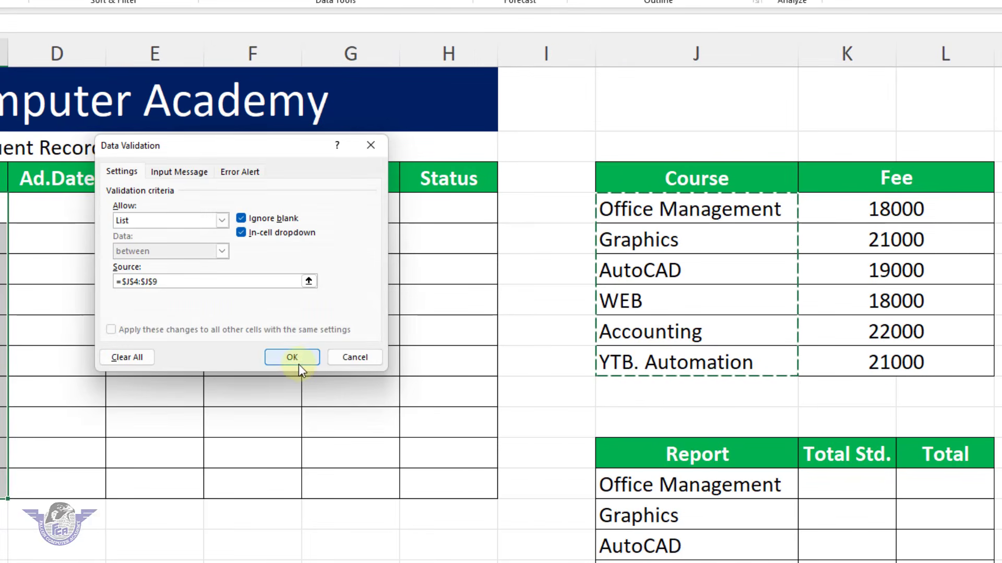
left_click(298, 364)
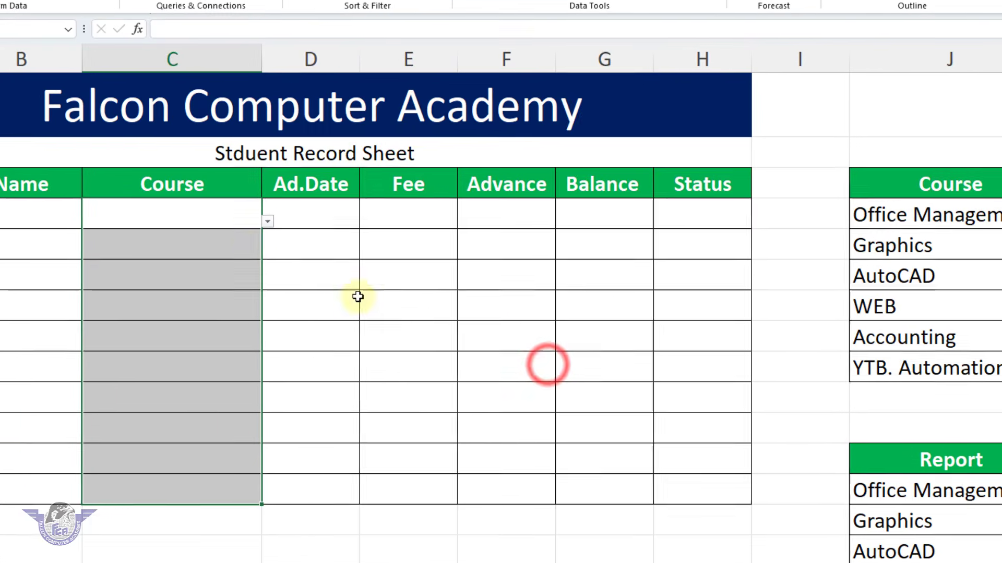
Check the course dropdown lists in cells C4, C5 and C6
left_click(189, 206)
left_click(267, 225)
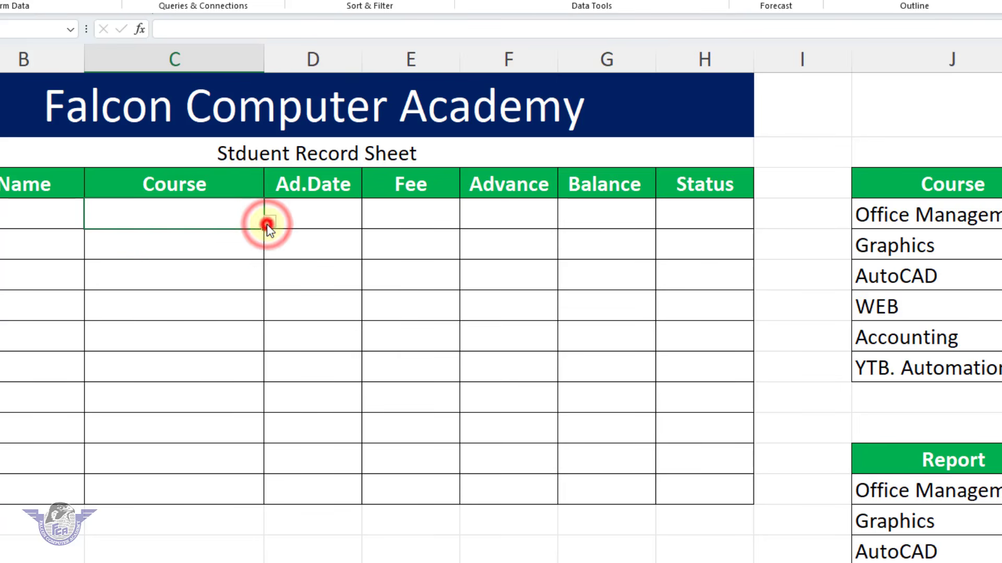
left_click(234, 242)
left_click(268, 252)
left_click(269, 251)
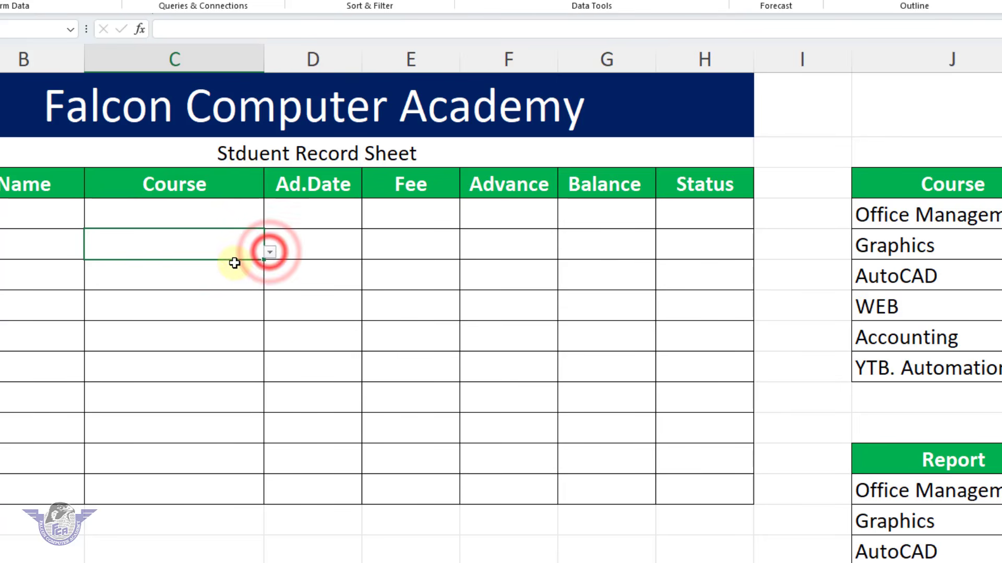
left_click(234, 272)
left_click(269, 282)
left_click(269, 283)
left_click(239, 223)
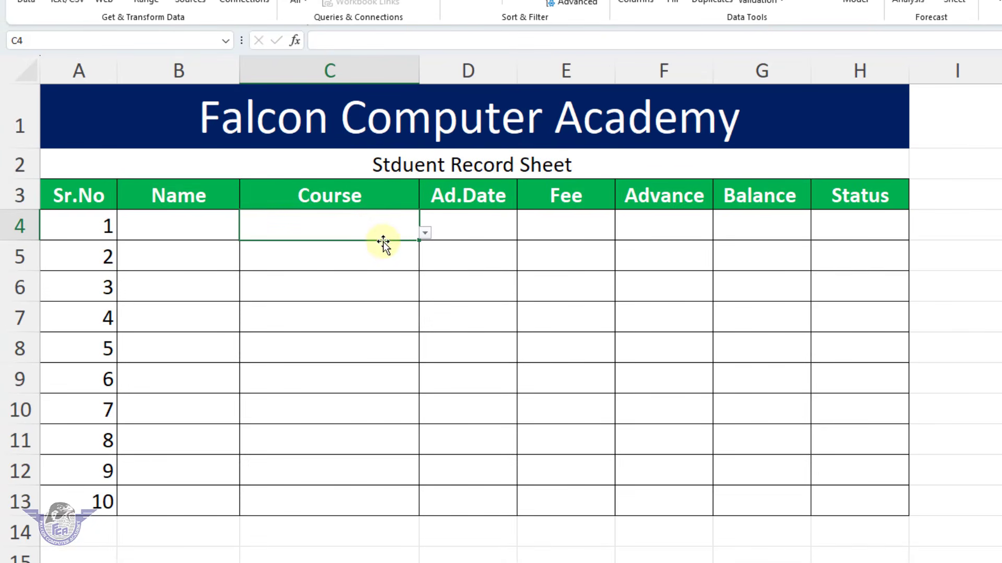
Enter the names of students 1 to 5 in cells B4:B8
left_click(210, 226)
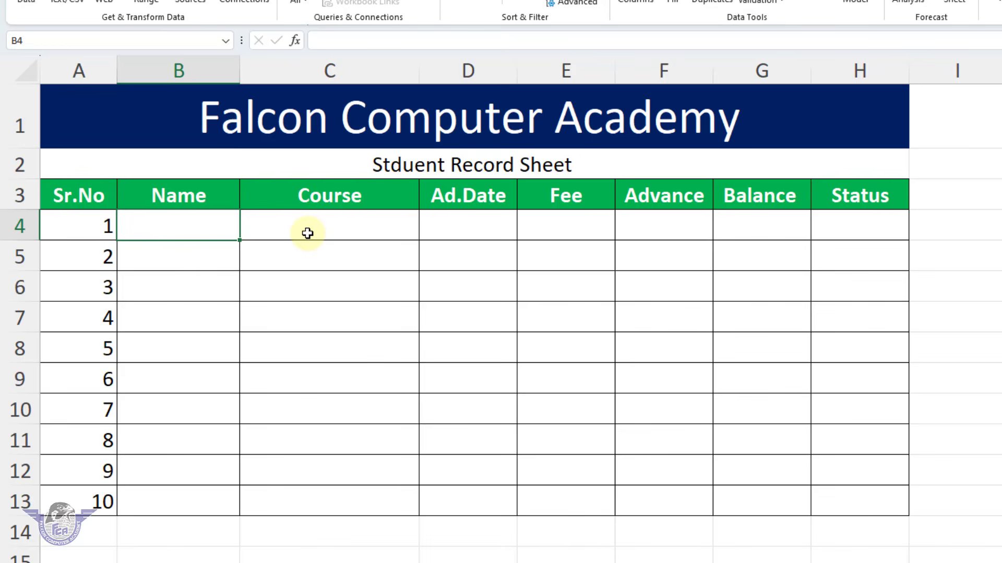
key("Return")
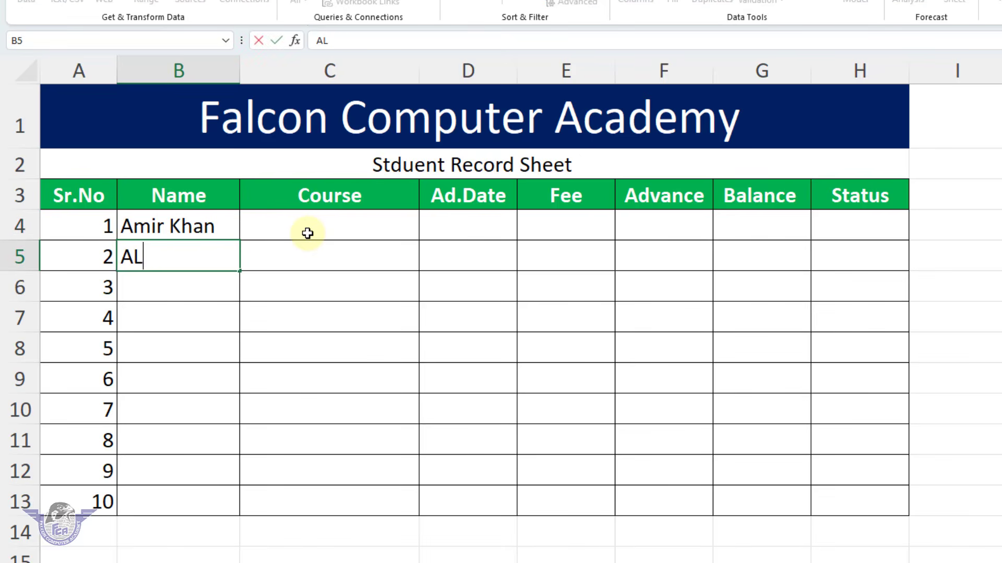
key("Return")
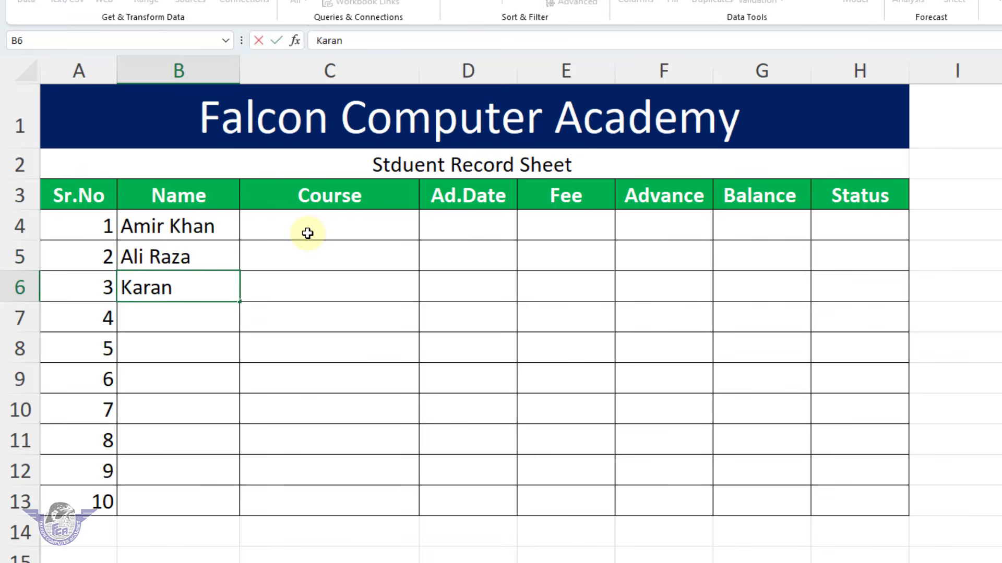
key("Return")
type("Rajesh")
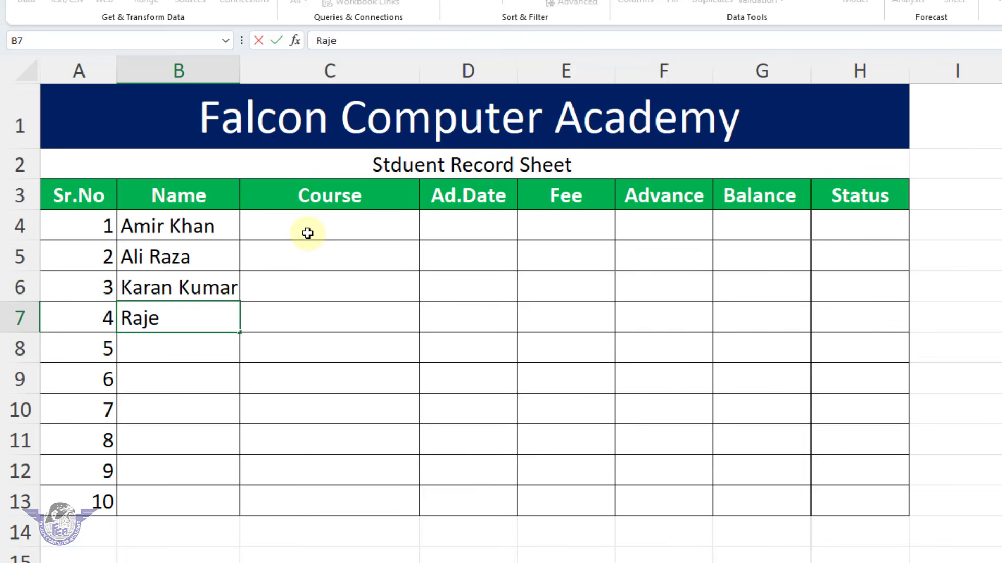
key("Return")
type("Vicky")
key("Return")
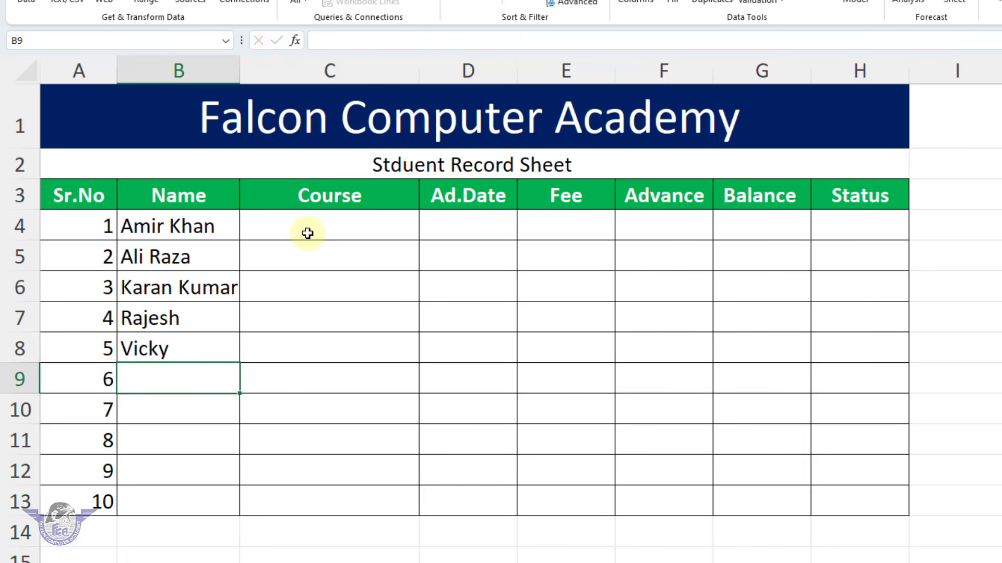
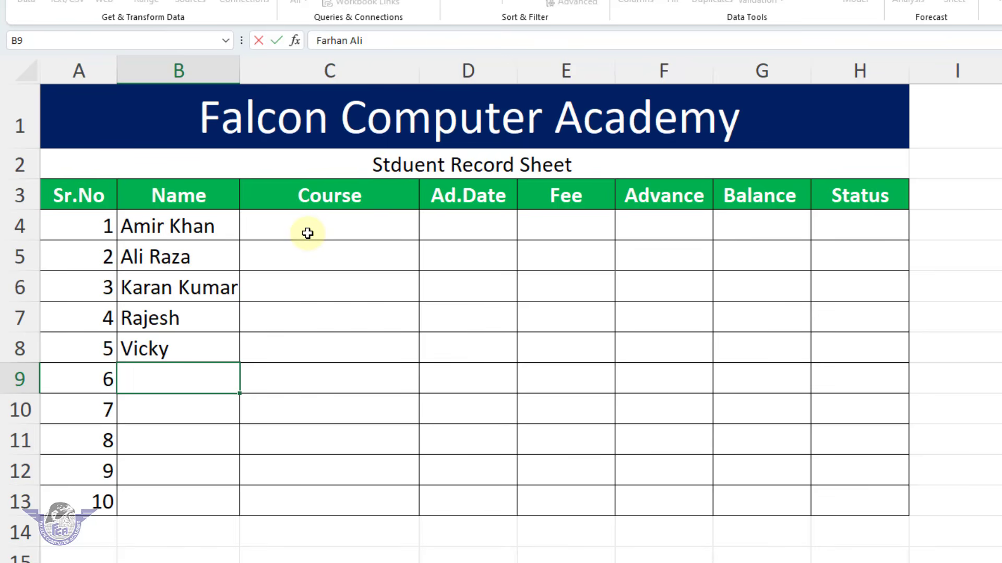
Enter the names of students 6 to 10 in cells B9:B13 and fit the Name column to its contents
key("Return")
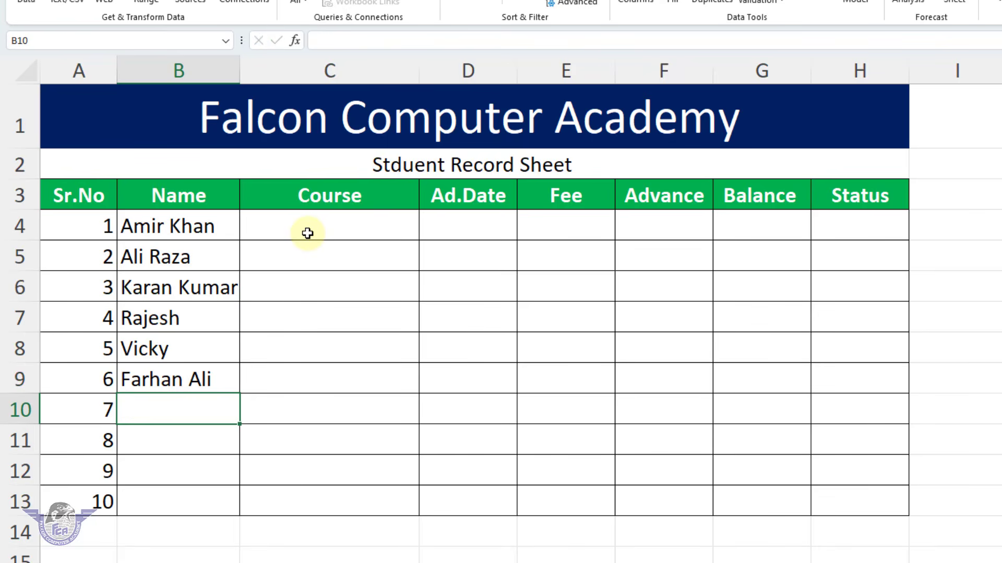
type("Tahir")
key("Return")
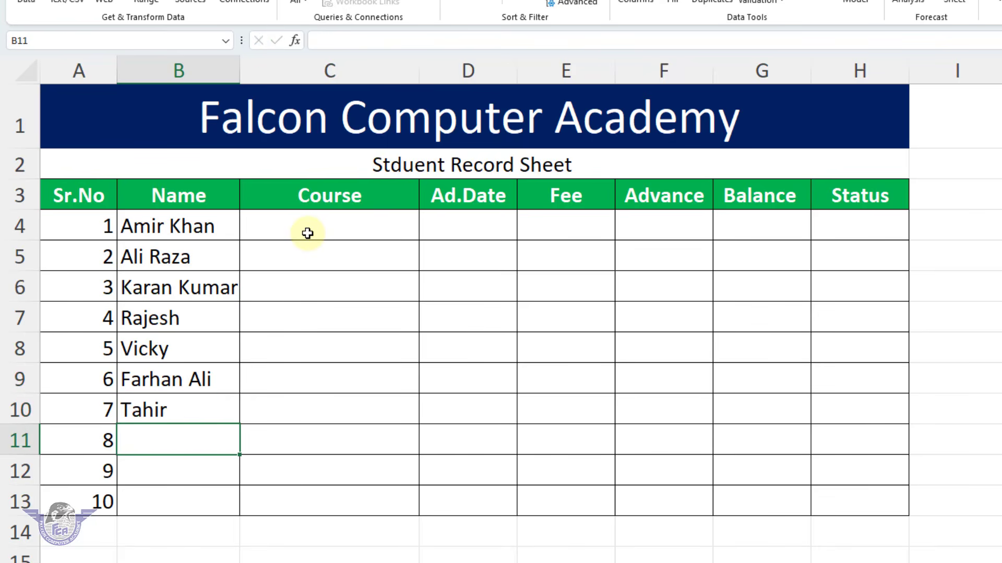
key("Return")
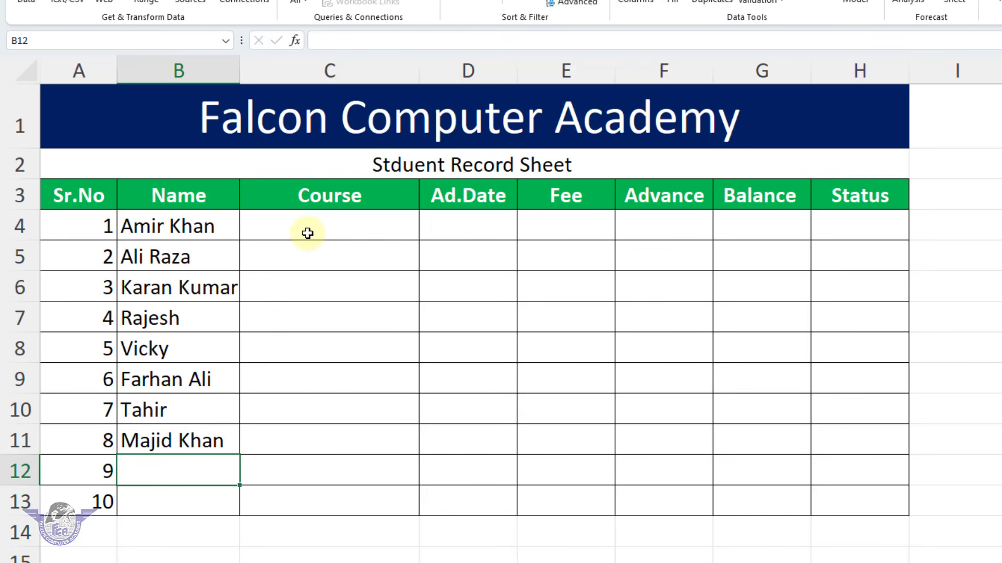
type("Umair")
key("Return")
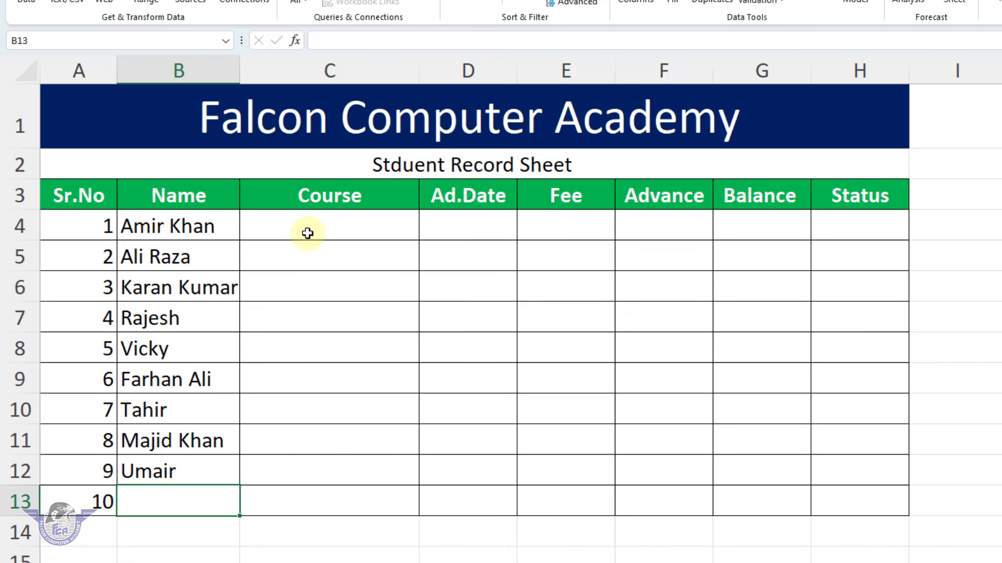
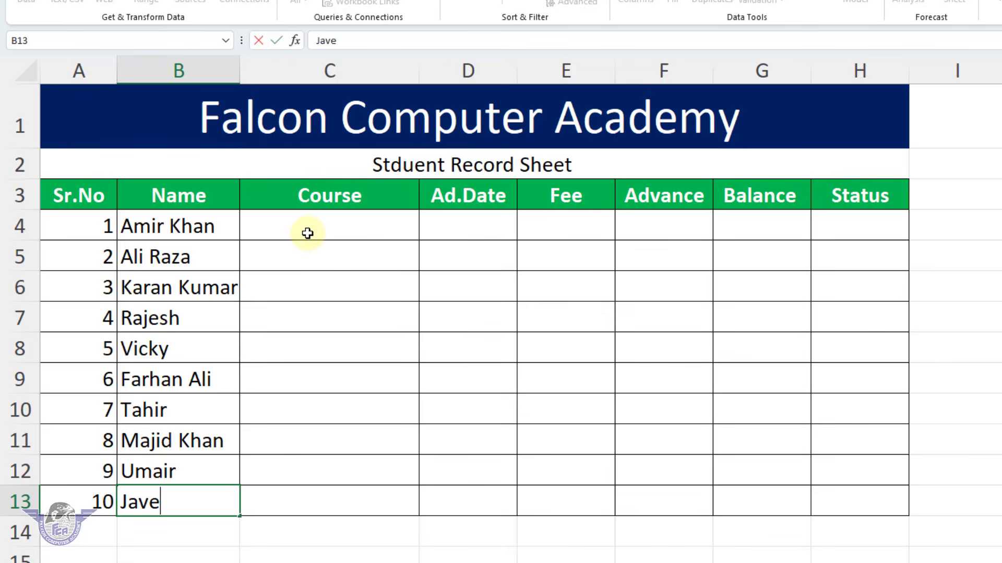
key("Return")
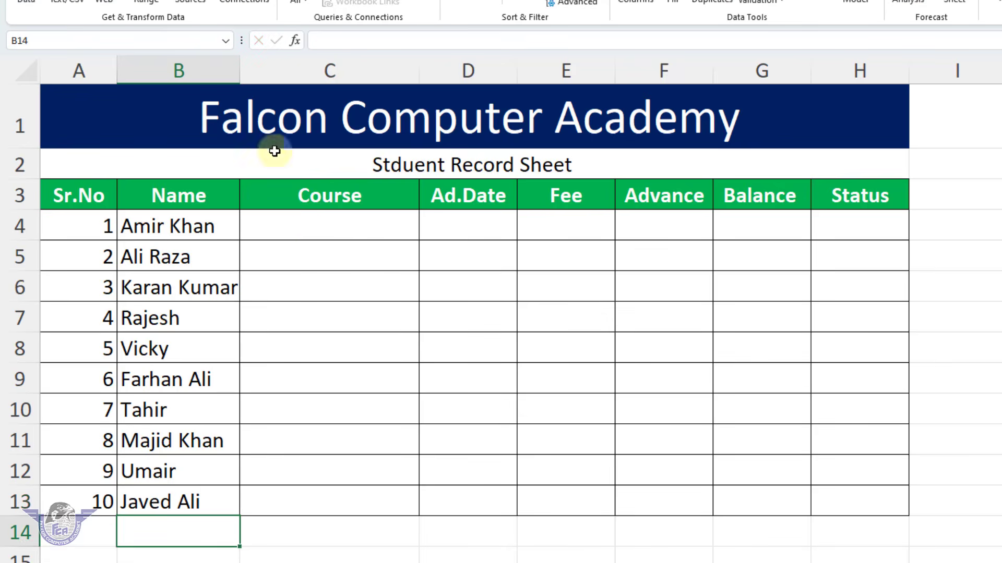
double_click(240, 72)
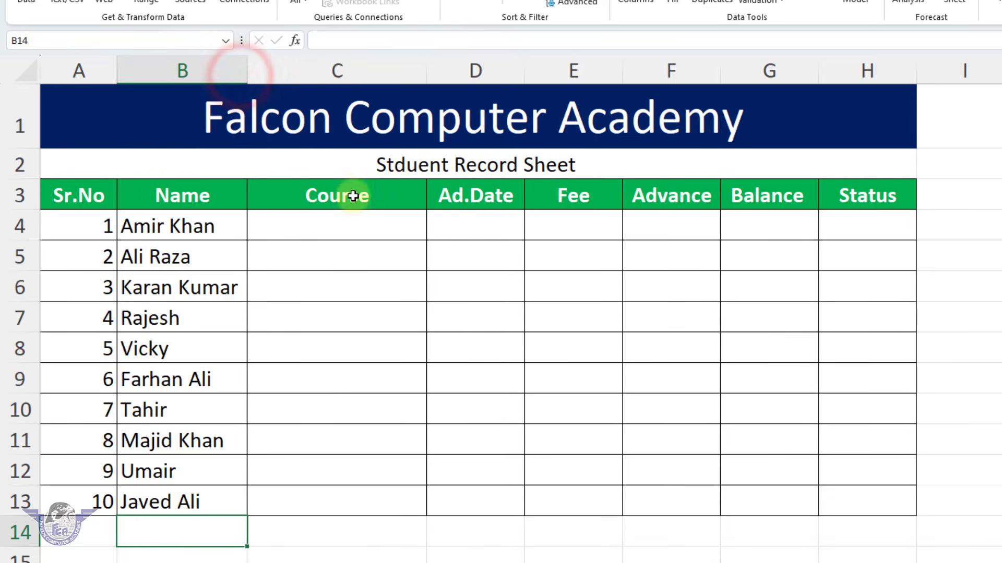
Choose Office Management as student 1's course in C4 and widen the Course column to fit its contents
left_click(348, 218)
left_click(433, 233)
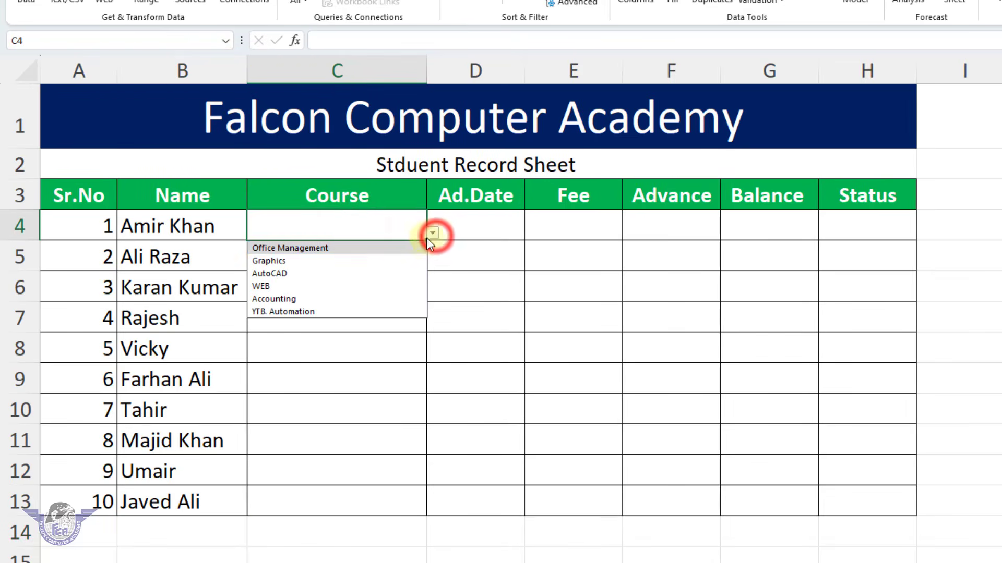
left_click(342, 248)
left_click(348, 254)
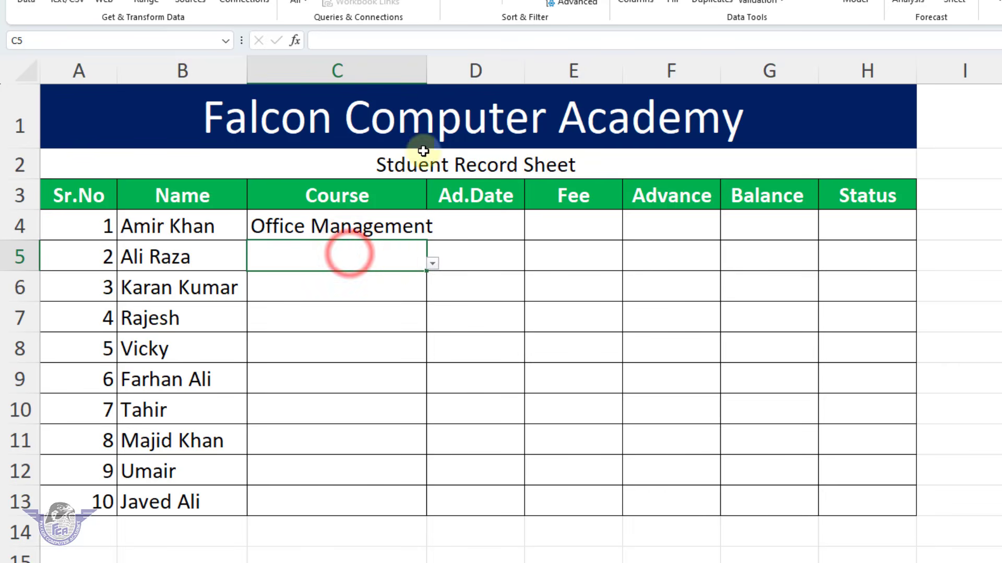
double_click(426, 79)
Choose AutoCAD in C5, Accounting in C6 and Office Management in C7 from the course dropdown lists
left_click(455, 263)
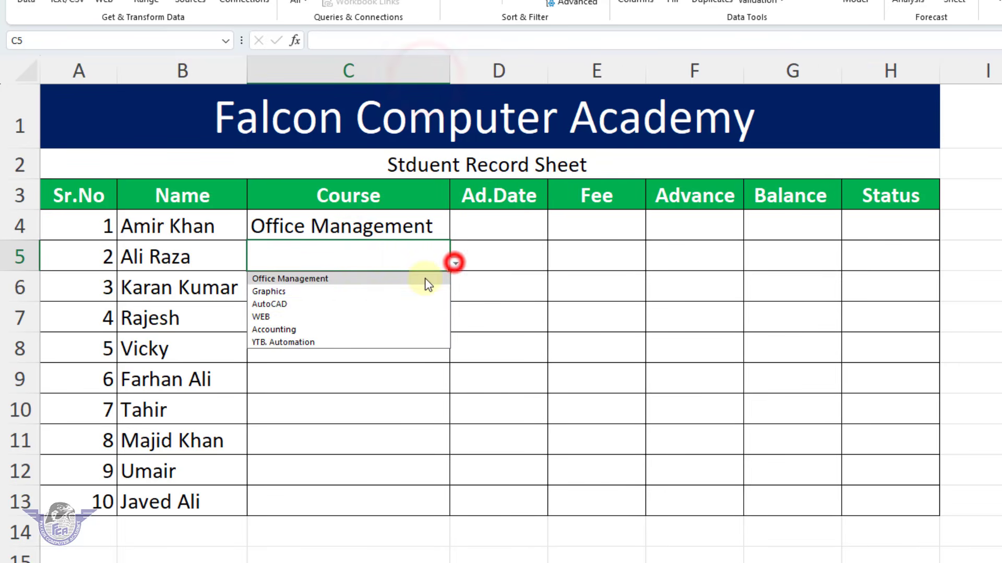
left_click(361, 304)
left_click(405, 288)
left_click(455, 298)
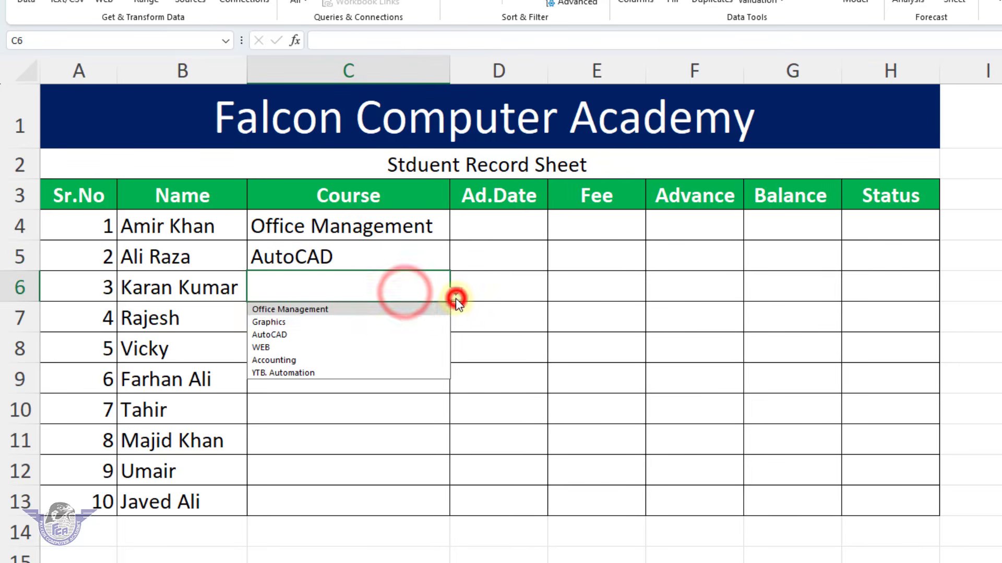
left_click(319, 360)
left_click(414, 320)
left_click(457, 321)
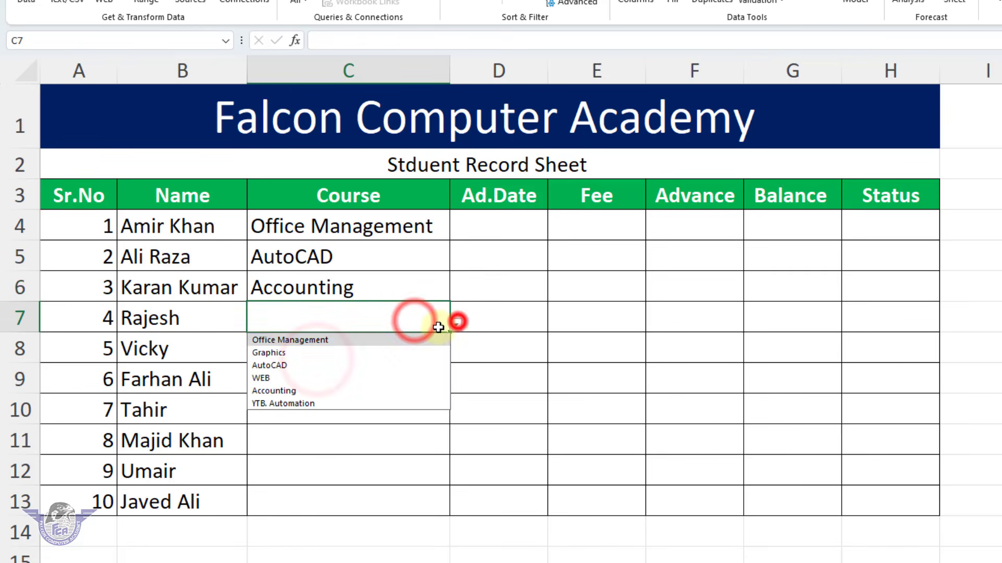
left_click(402, 341)
Choose YTB. Automation in C8 and C9 and AutoCAD in C10 from the course dropdown lists
left_click(408, 344)
left_click(456, 356)
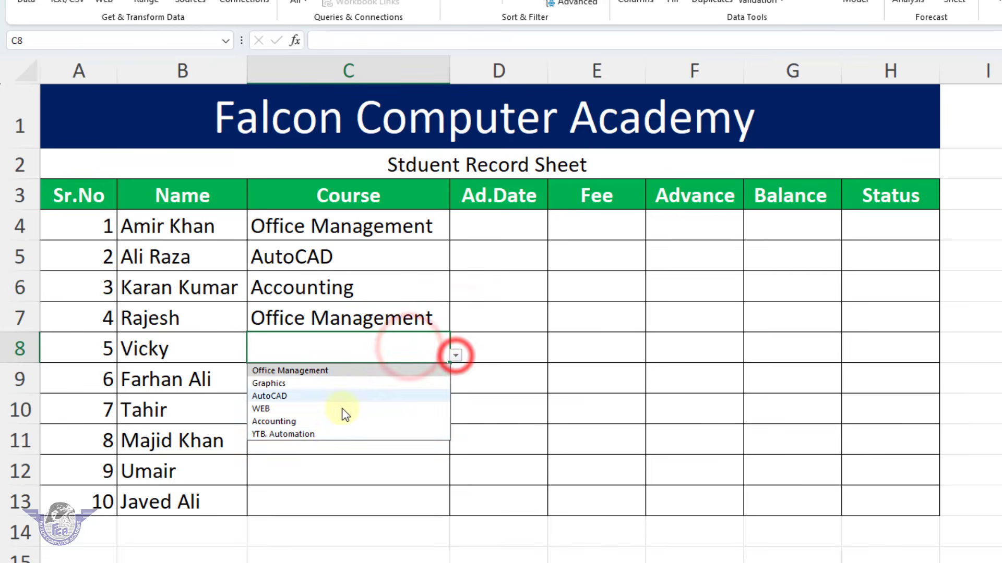
left_click(331, 433)
left_click(431, 379)
left_click(455, 387)
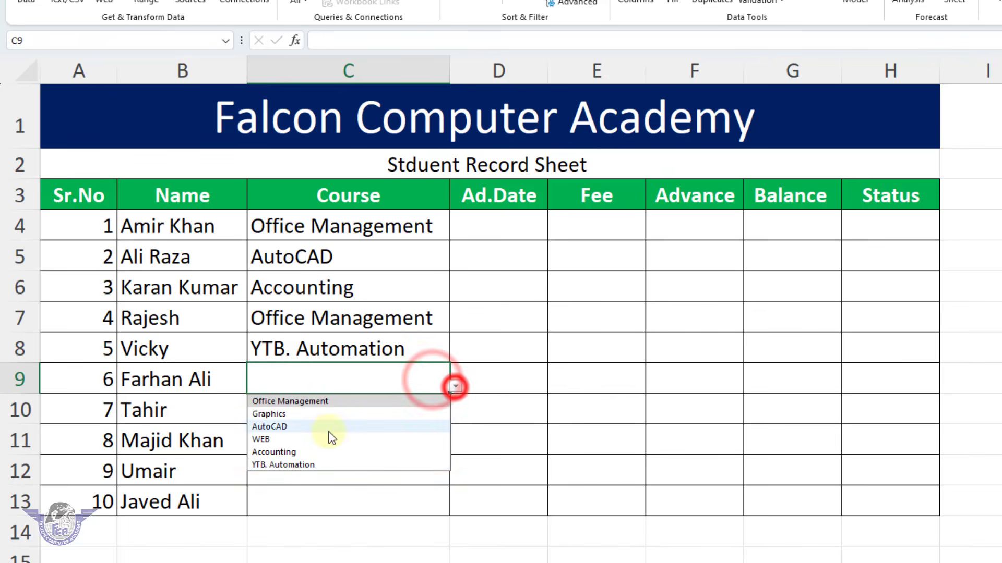
left_click(312, 466)
left_click(396, 410)
left_click(456, 417)
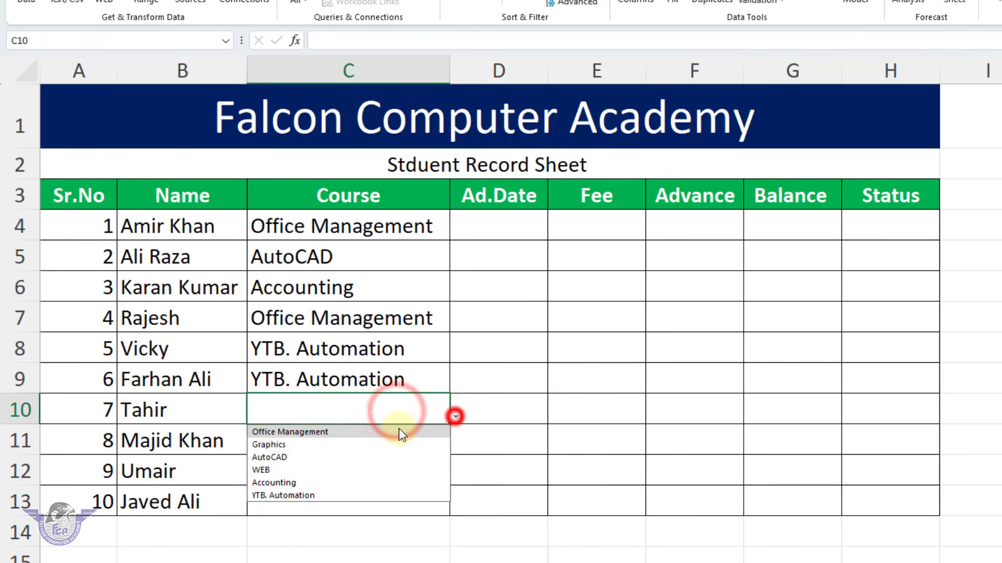
left_click(331, 457)
Choose Office Management in C11, AutoCAD in C12 and Office Management in C13 from the course dropdown lists
left_click(398, 436)
left_click(456, 449)
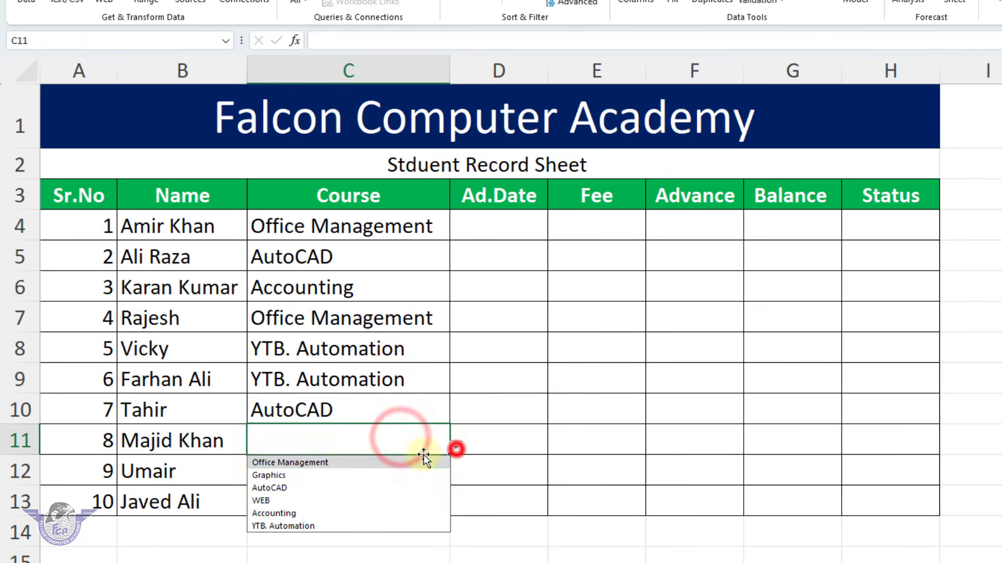
left_click(358, 463)
left_click(359, 471)
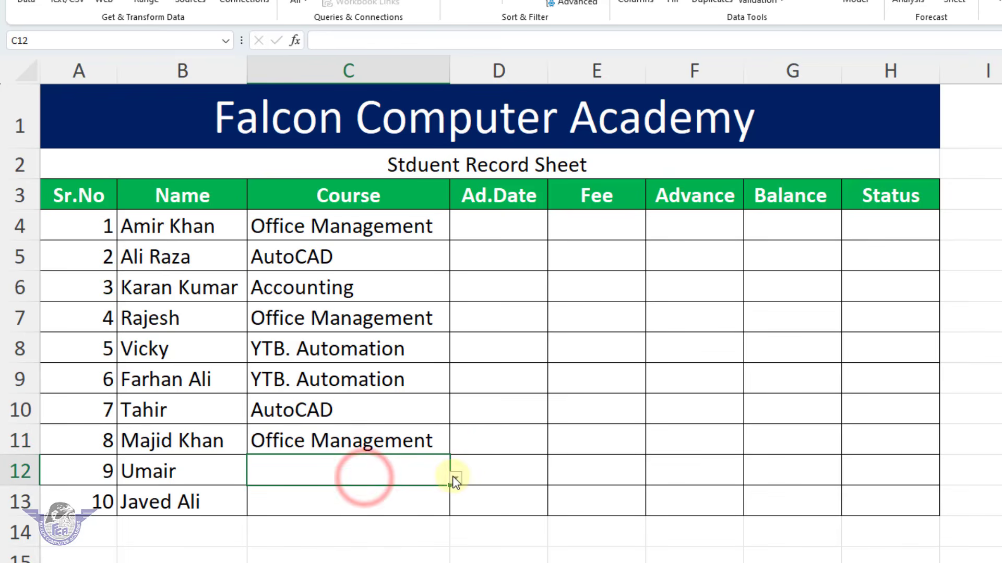
left_click(455, 480)
left_click(328, 517)
left_click(411, 502)
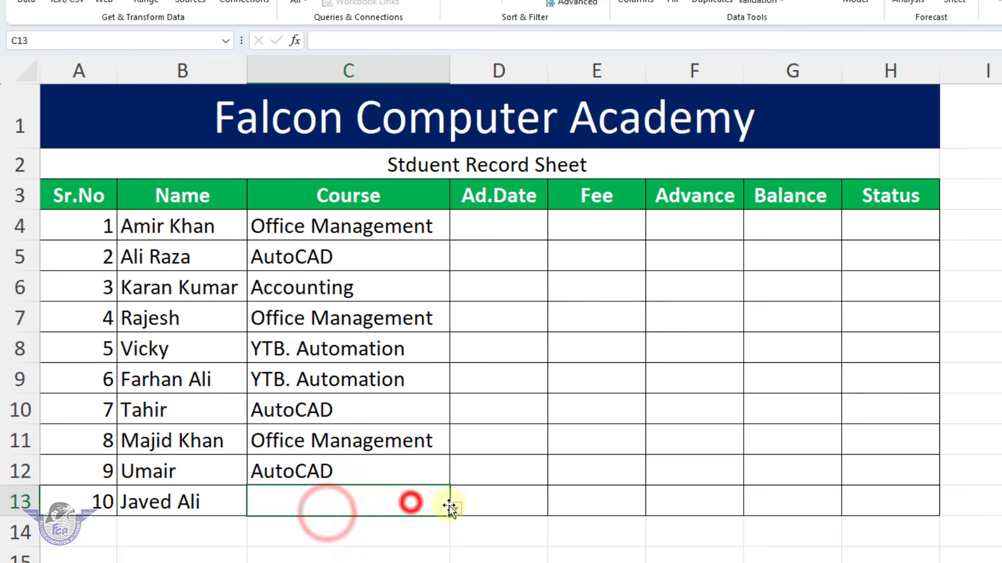
left_click(454, 509)
left_click(393, 524)
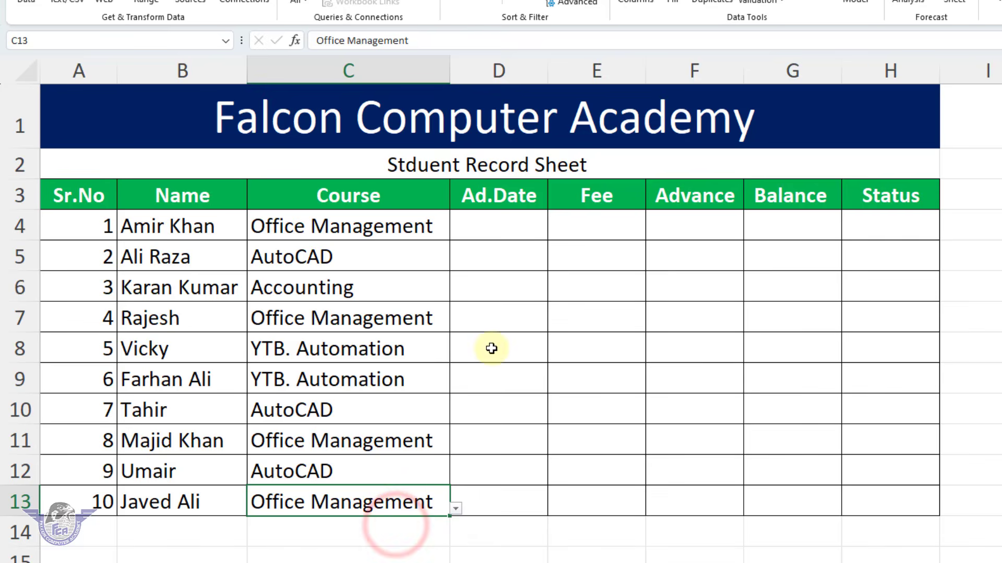
Enter the admission date 01-05-2025 for students 1 to 3 in cells D4:D6
left_click(495, 233)
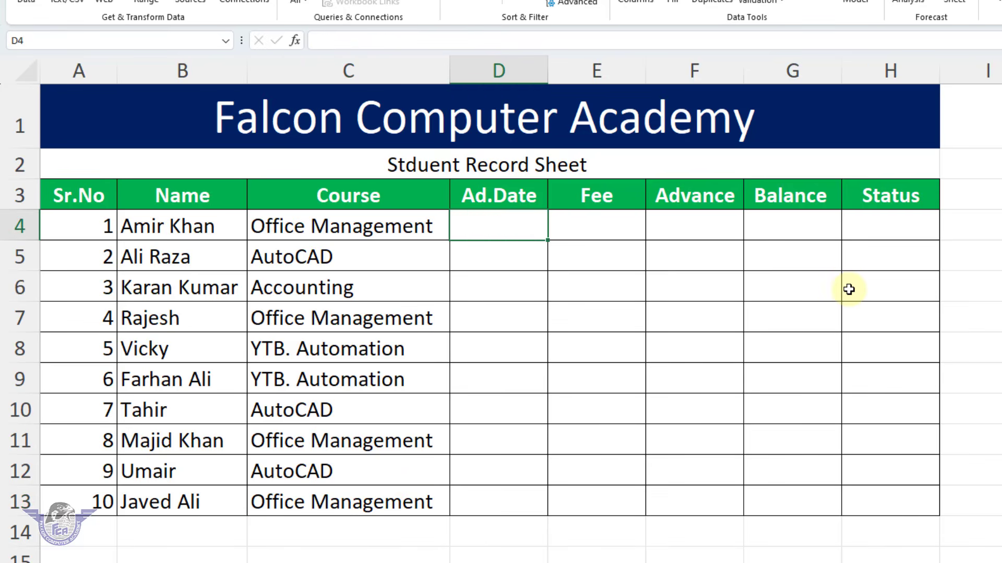
type("01-05-")
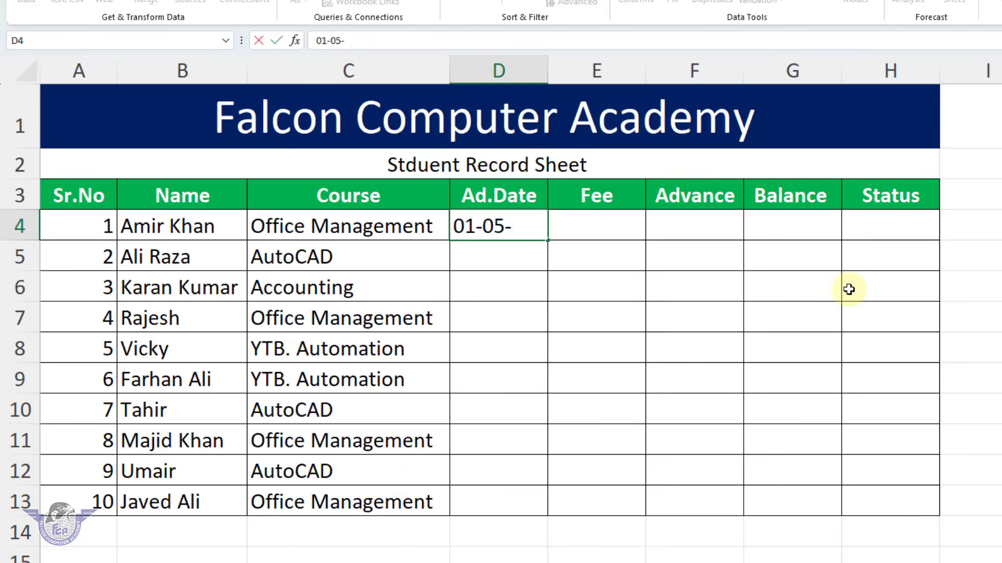
type("2025")
key("Return")
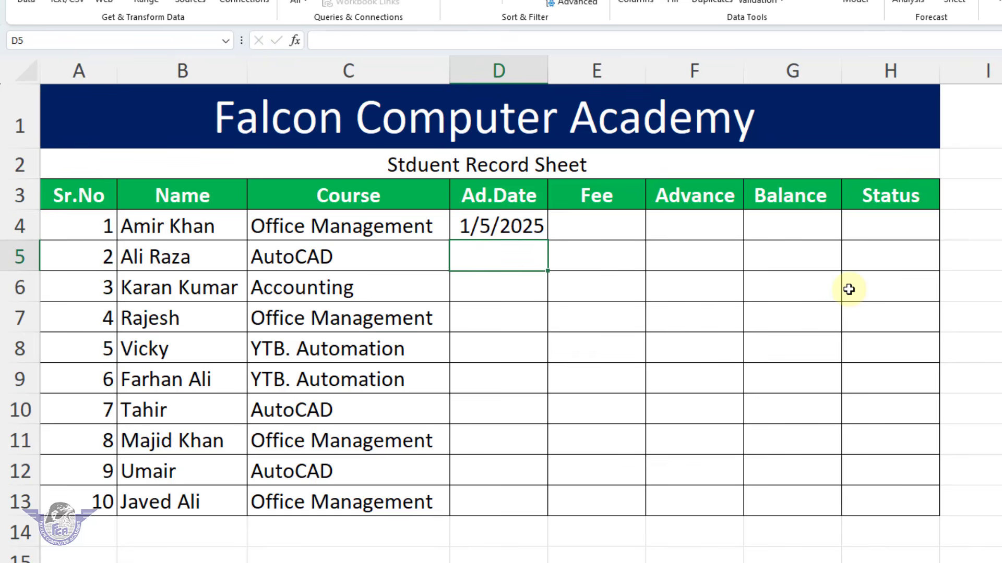
type("01-05")
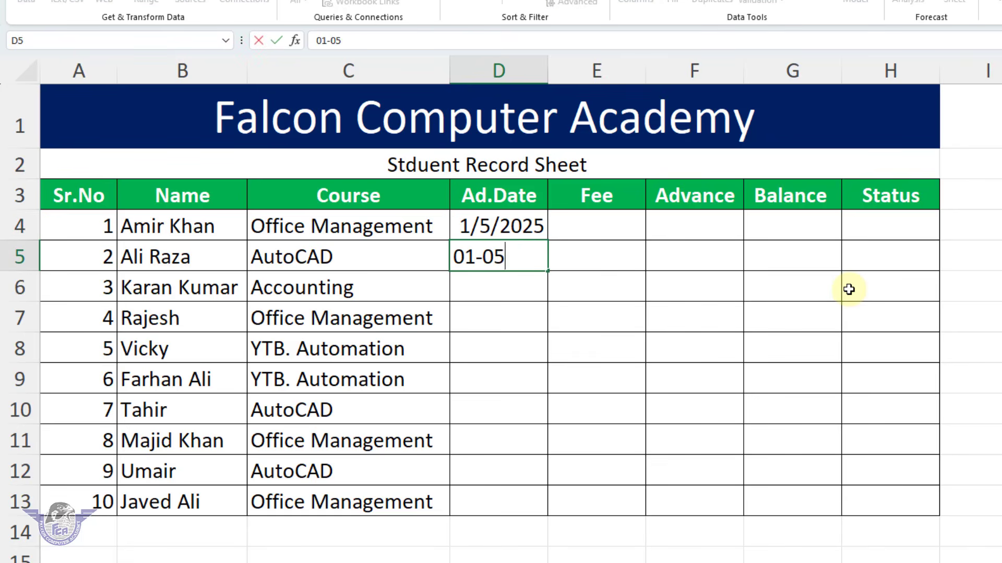
type("-2025")
key("Return")
type("01-0")
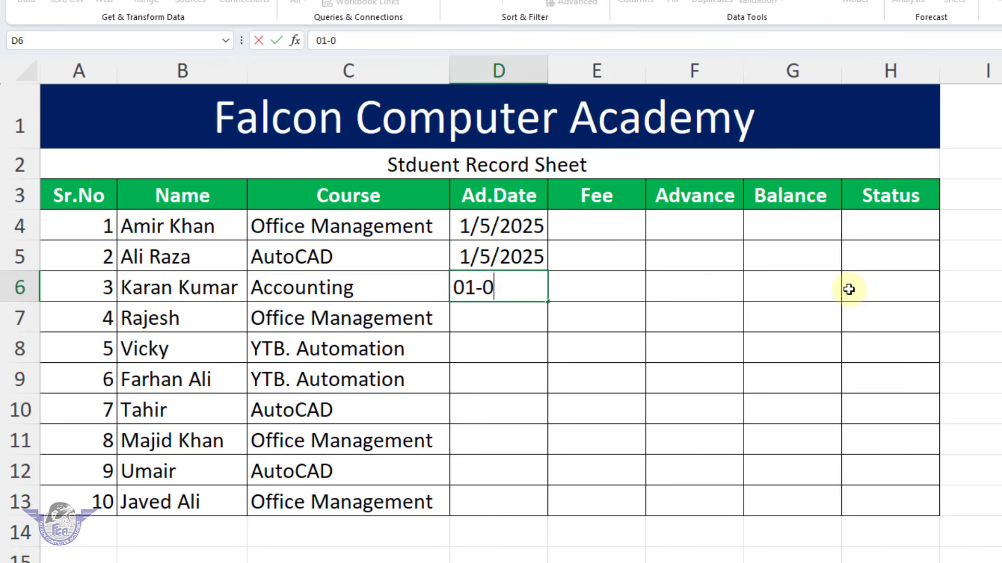
type("5-2025")
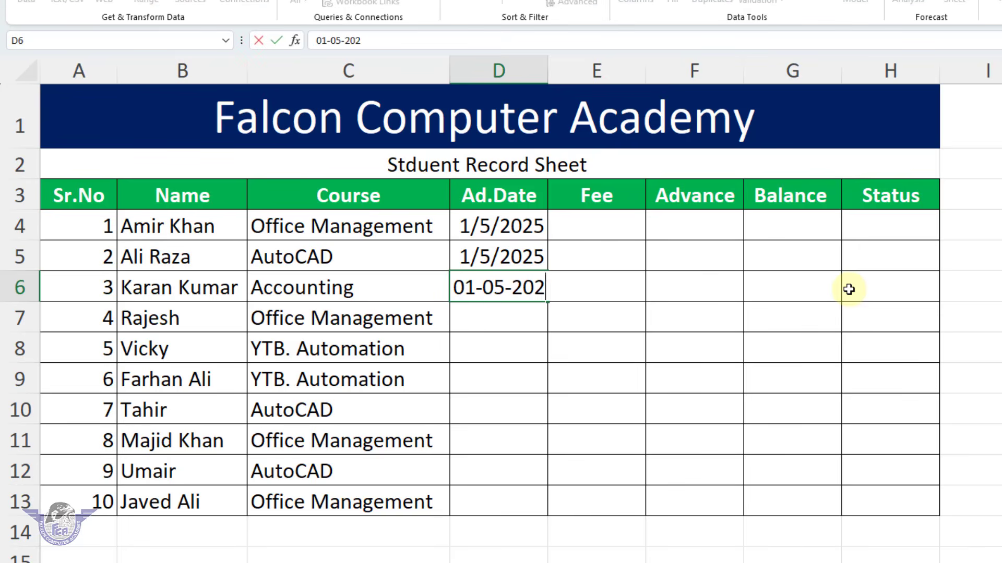
key("Return")
Enter the admission dates 03-05-2025 in D7 and 05-05-2025 in D8 for students 4 and 5
type("01-")
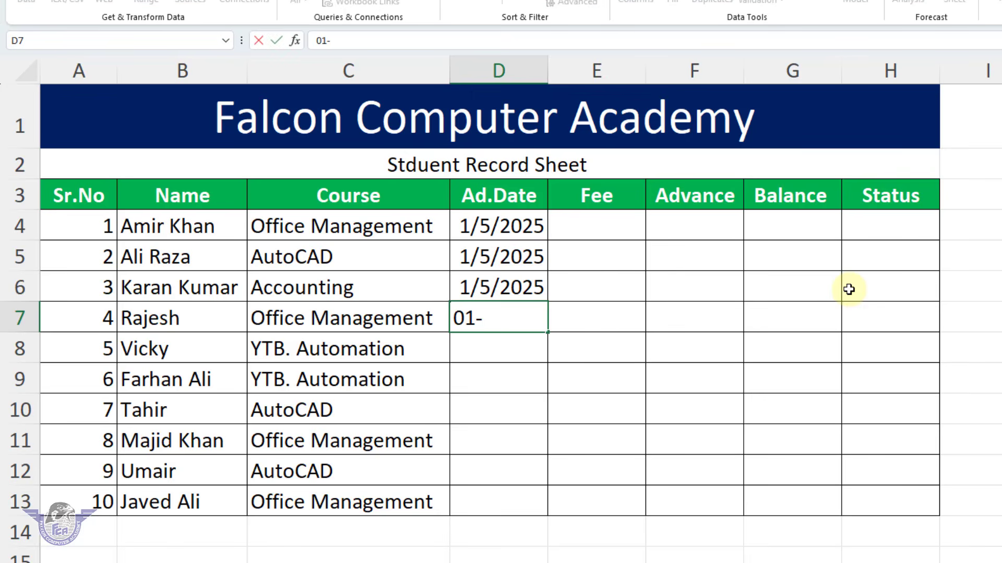
key("BackSpace")
key("BackSpace")
key("BackSpace")
type("03-05-2025")
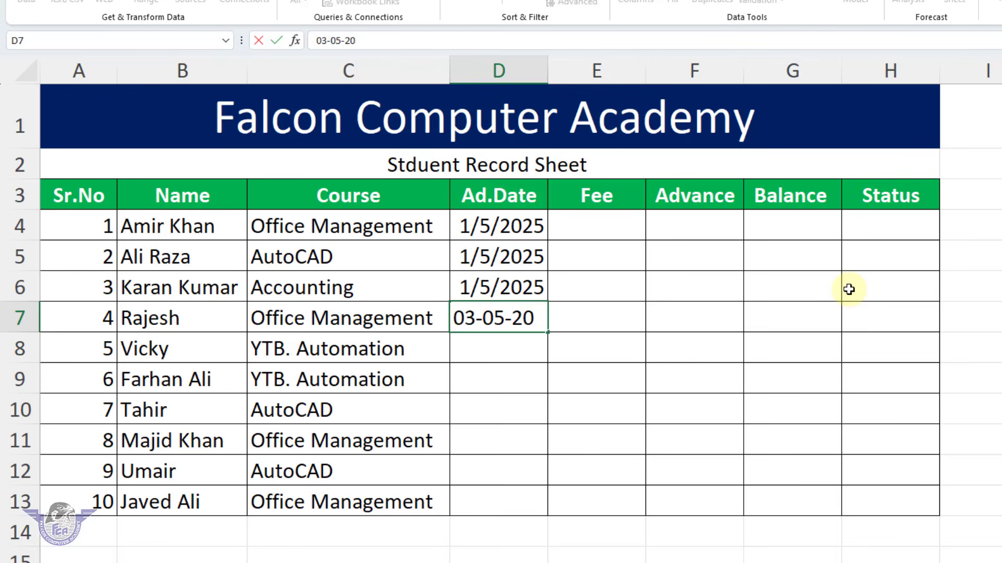
key("Return")
type("05-0")
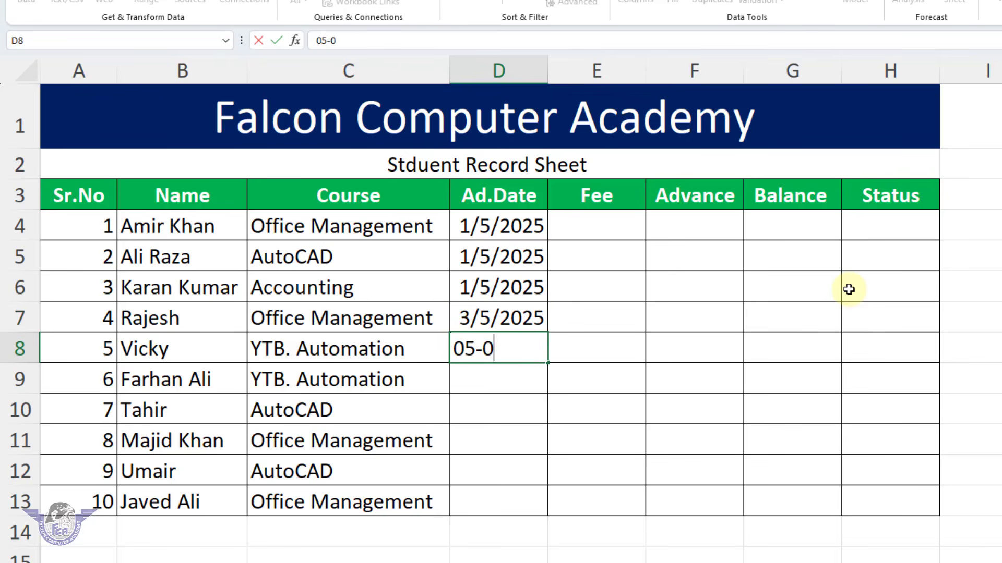
type("5-2025")
key("Return")
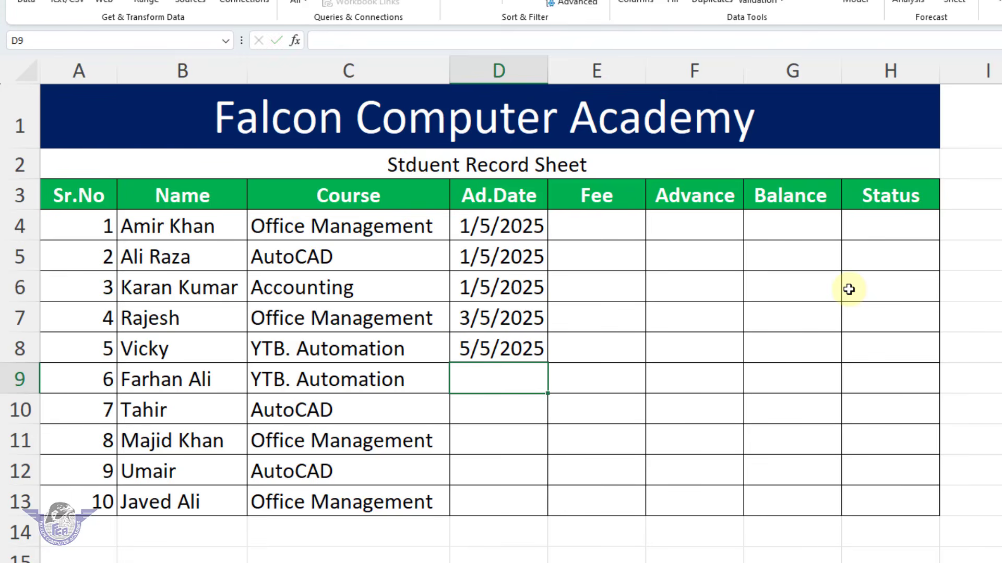
Enter the admission dates 01-08-2025 in D9, 01-05-2025 in D10 and 01-08-2025 in D11 for students 6 to 8
type("01-08")
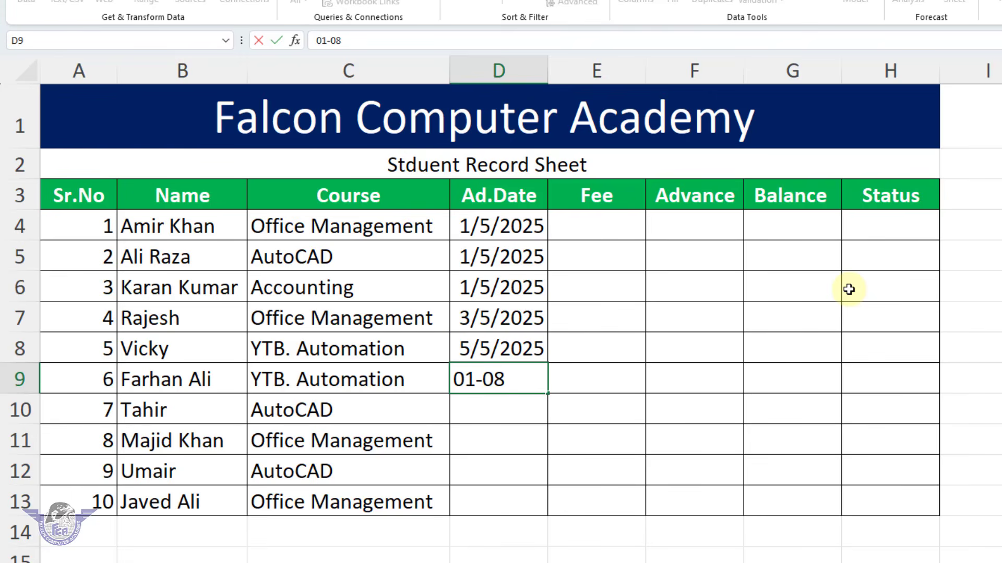
type("-2025")
key("Return")
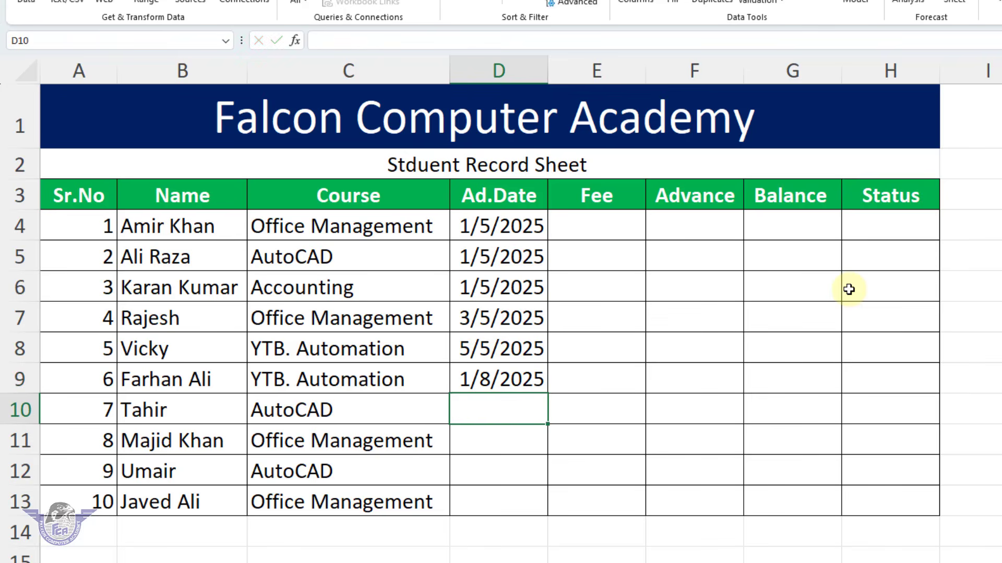
type("01-05-")
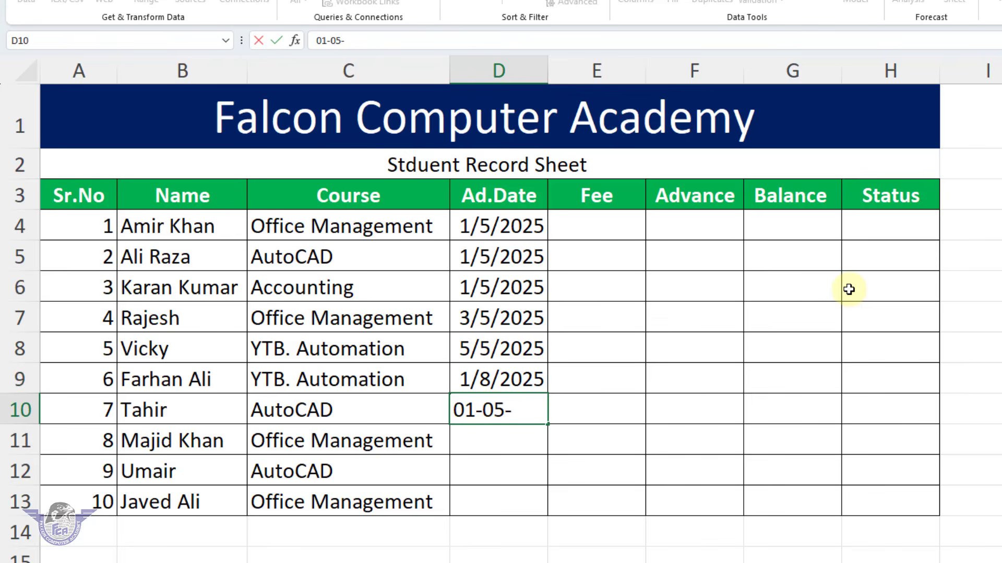
type("2025")
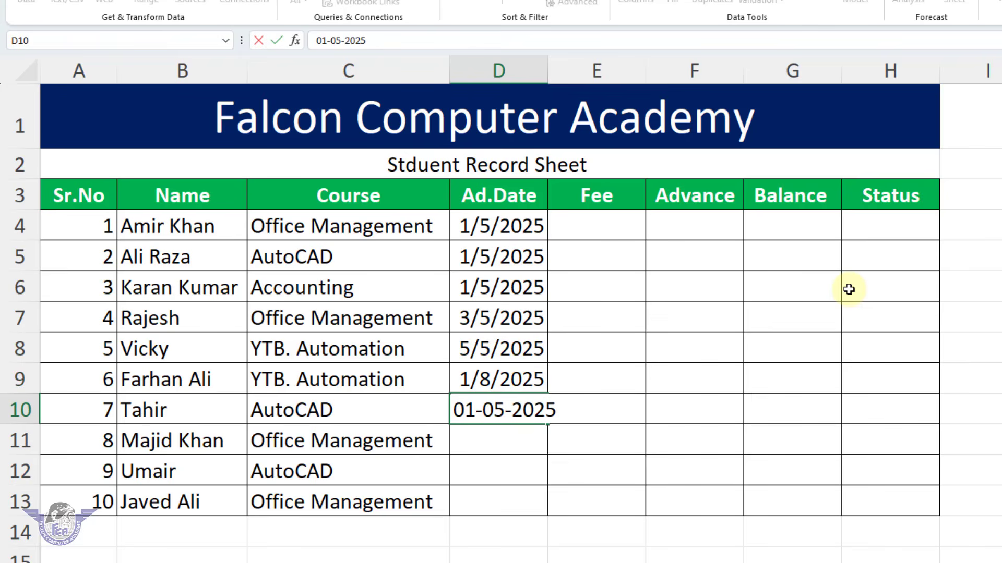
key("Return")
type("01-08")
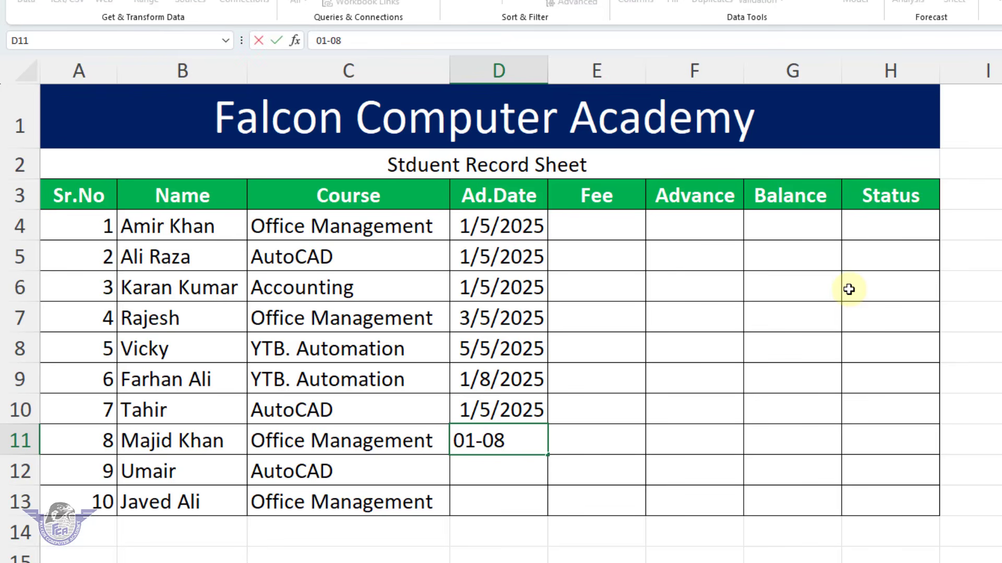
type("-2025")
key("Return")
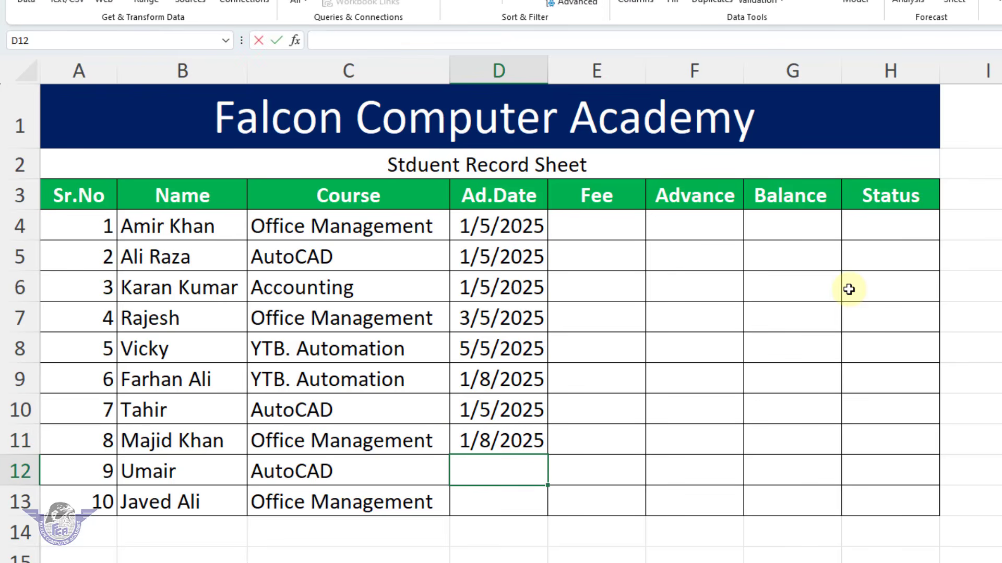
Enter the admission dates 02-02-2025 in D12 and 01-02-2025 in D13 for students 9 and 10
type("02-0")
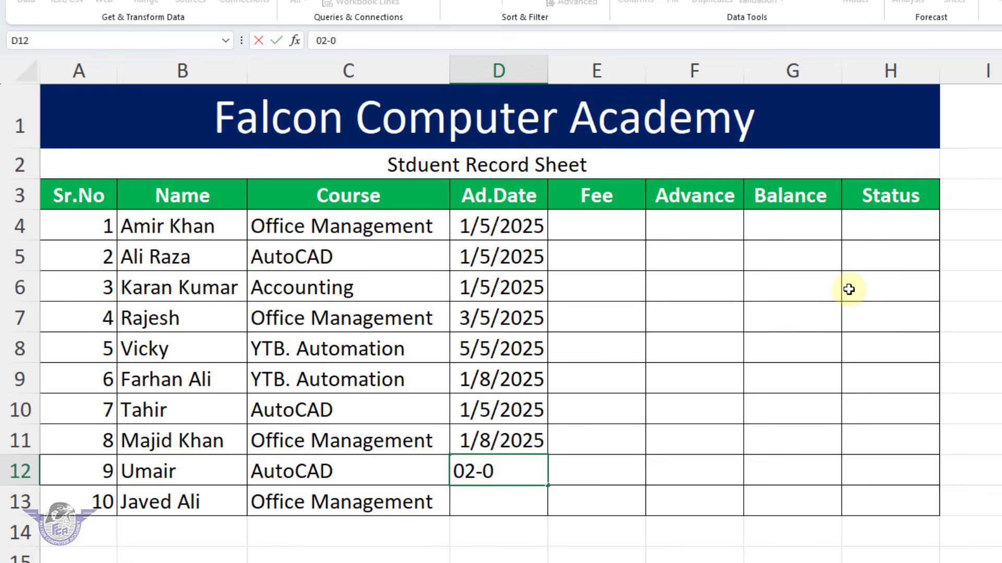
type("2-2025")
key("Return")
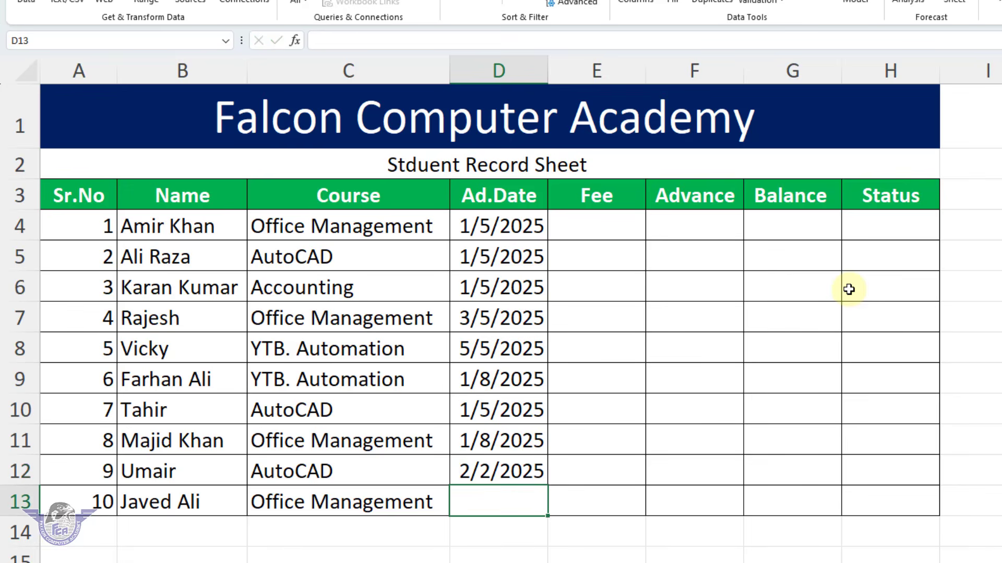
type("01-02")
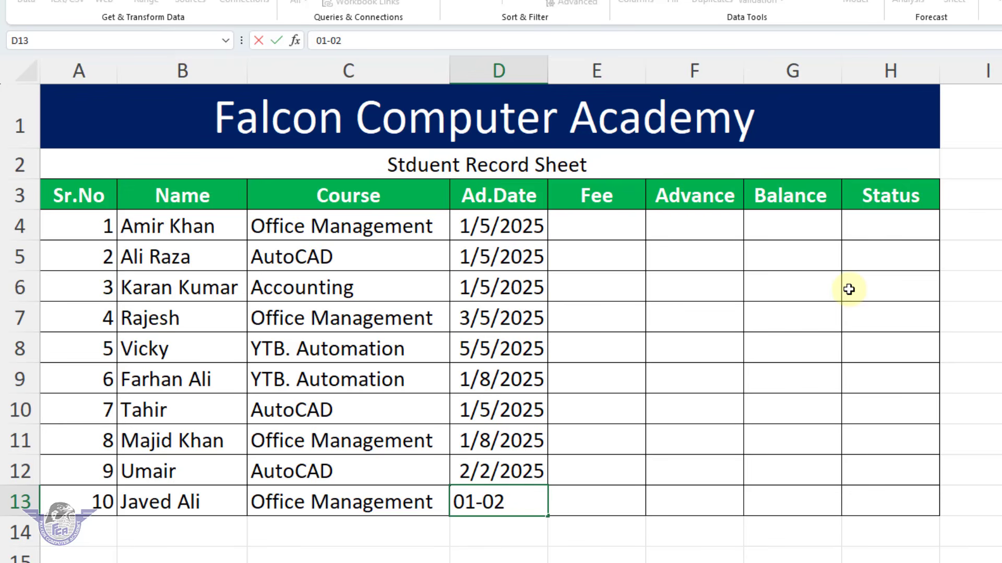
type("-2025")
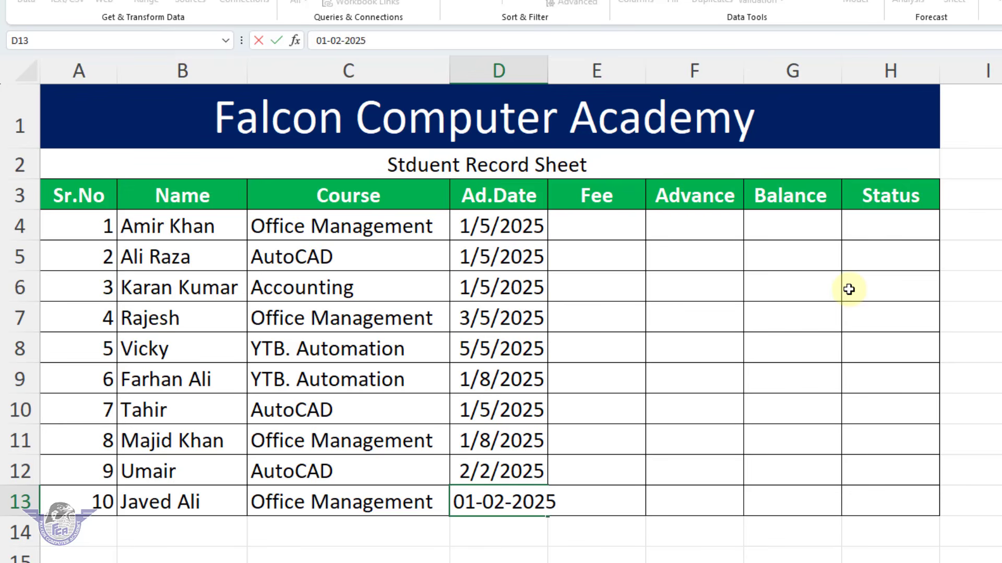
key("Return")
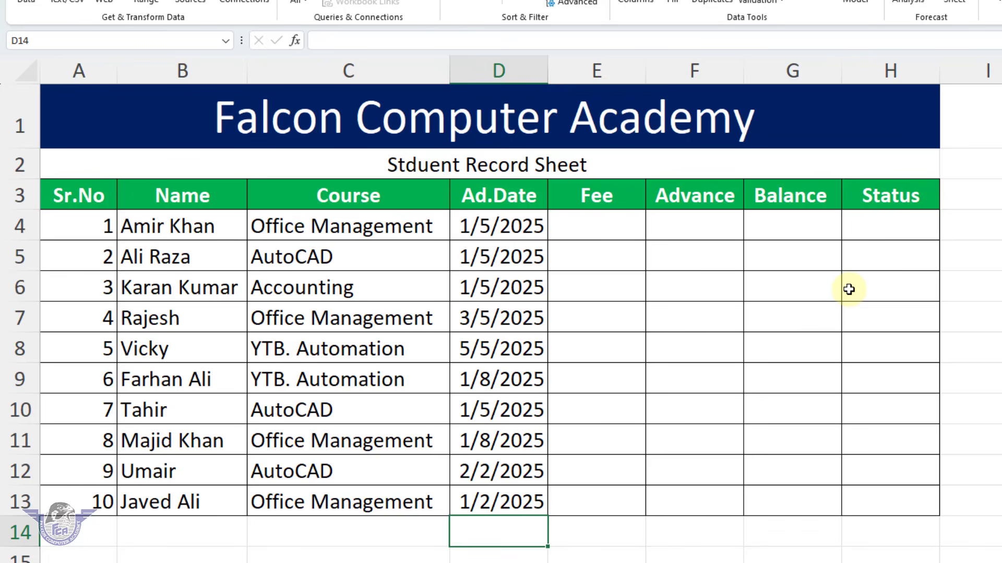
Enter the formula =VLOOKUP(C4,$J$4:$L$9,2,0) in E4 to fetch the first student's fee from the course fee list
left_click(603, 228)
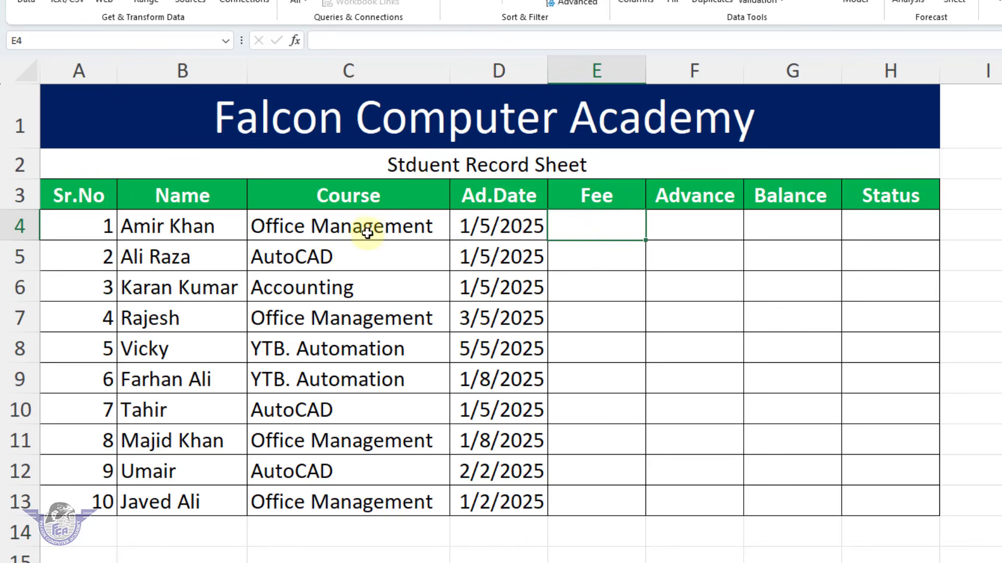
left_click(367, 233)
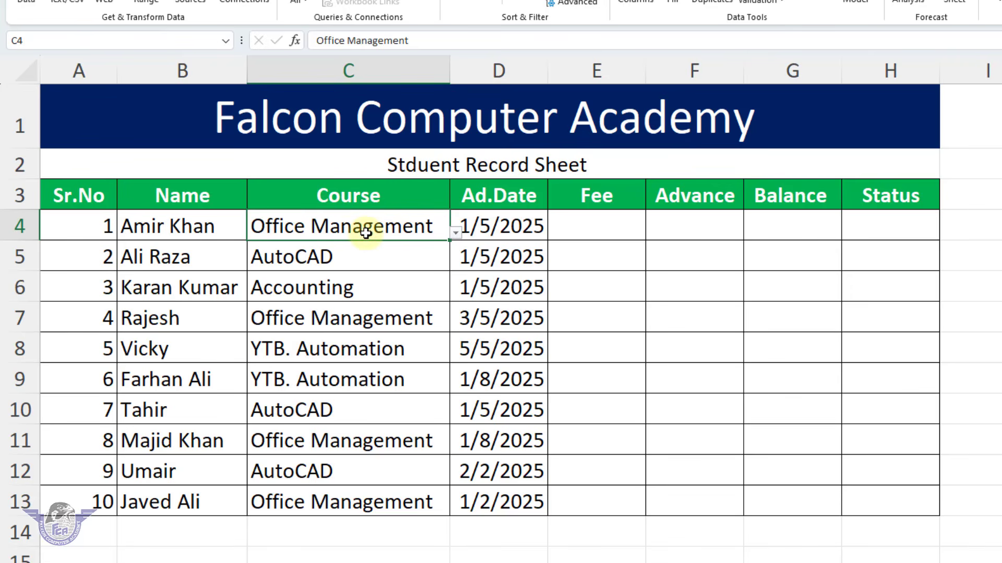
left_click(574, 230)
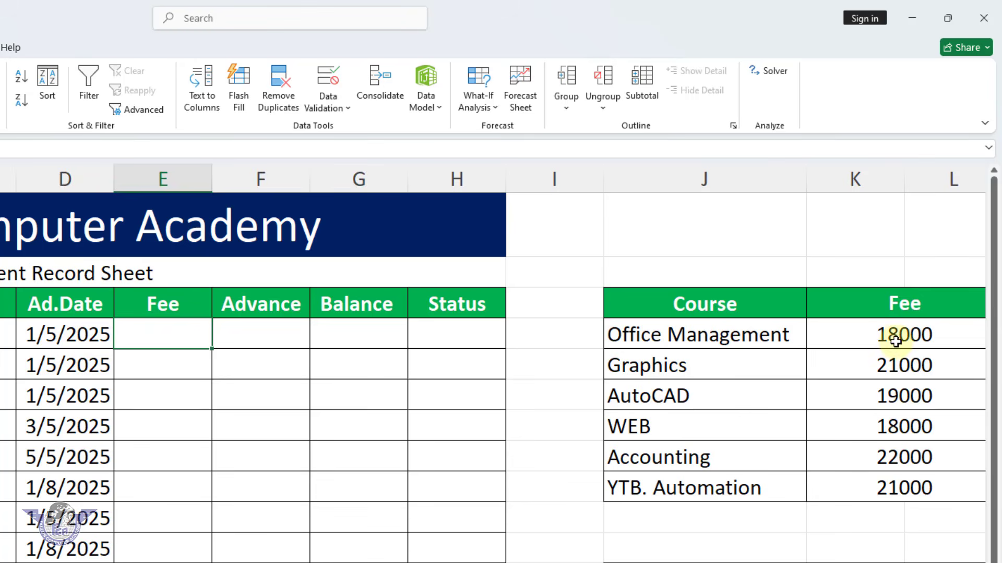
left_click(167, 331)
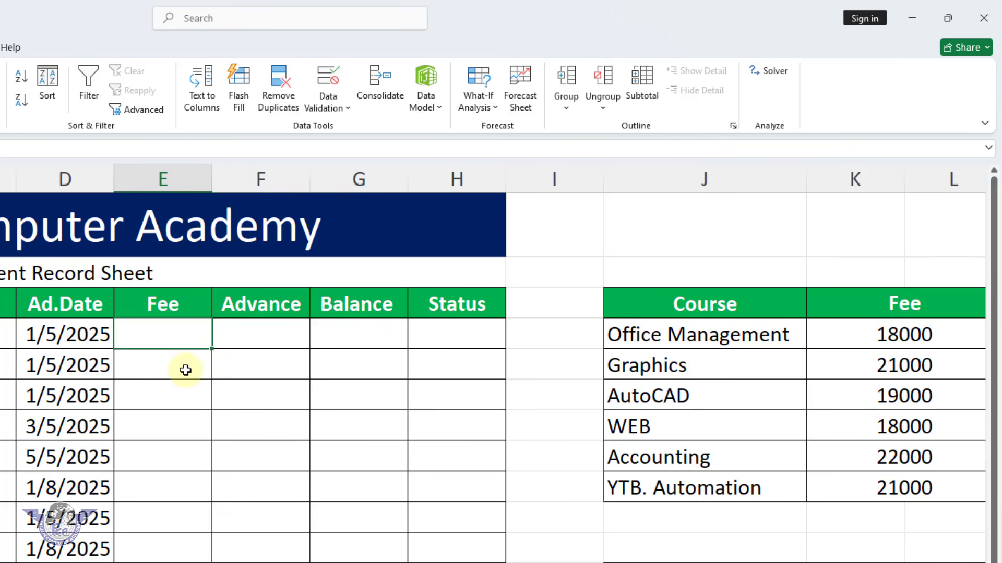
type("=vlo")
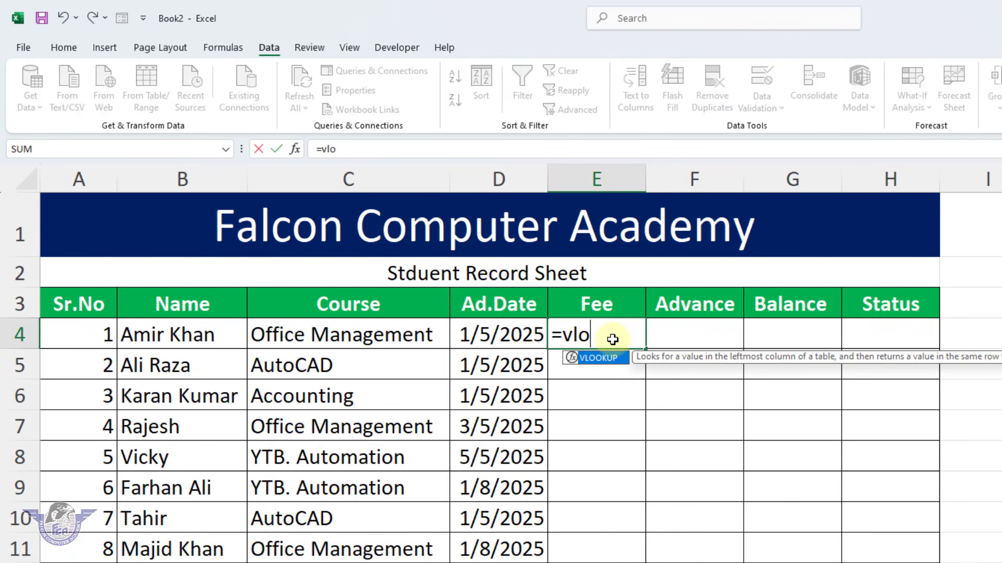
key("Tab")
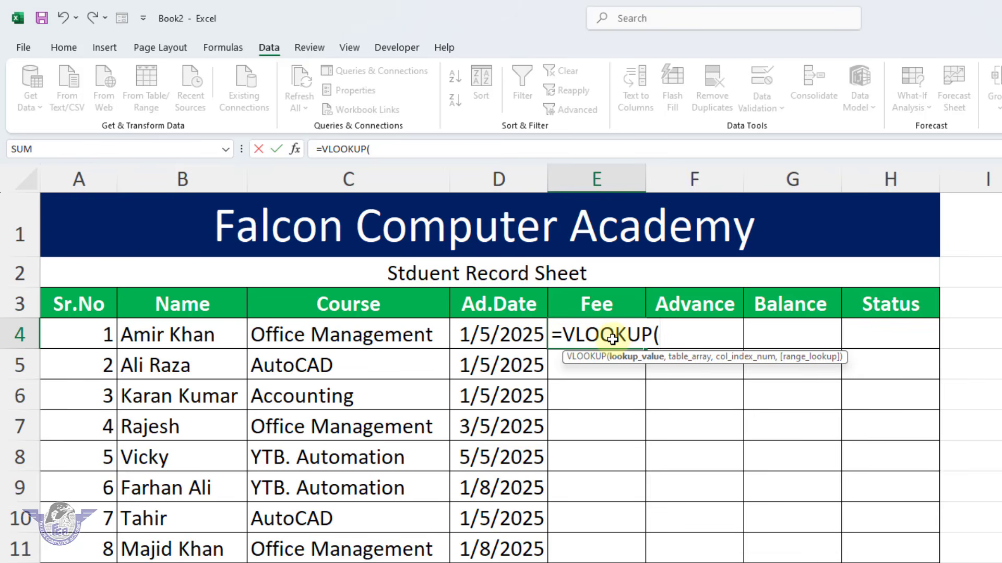
left_click(397, 337)
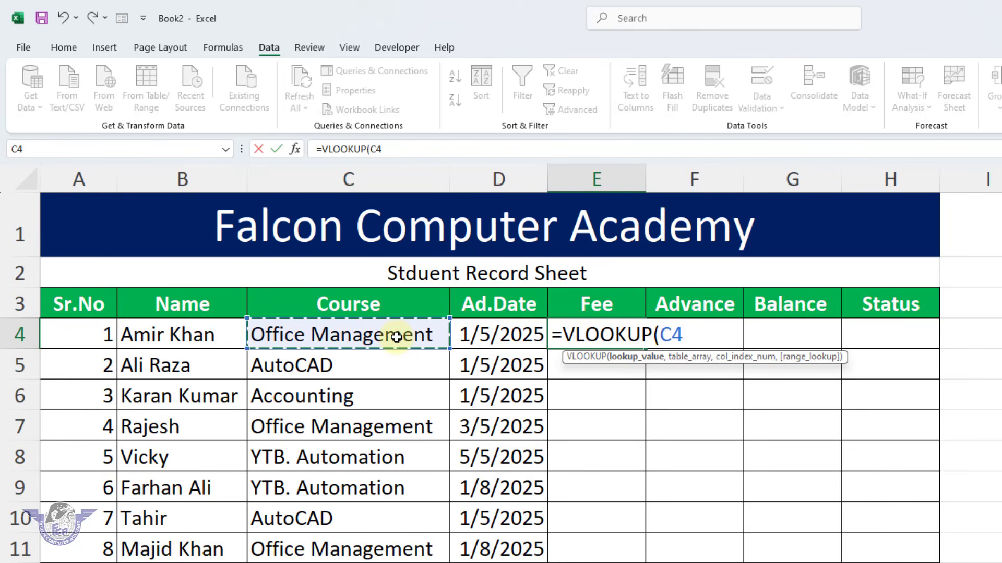
type(",")
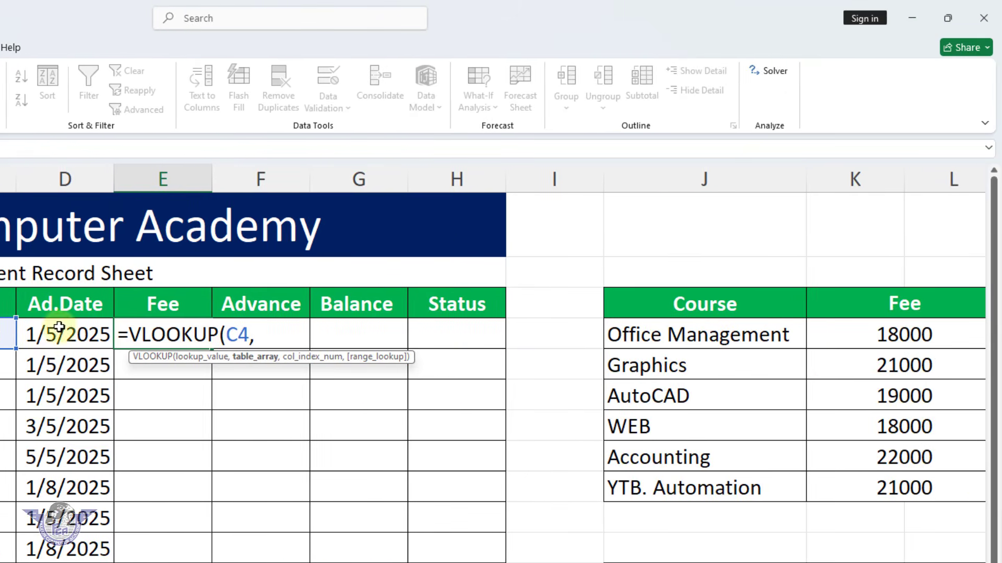
left_click_drag(667, 332, 880, 478)
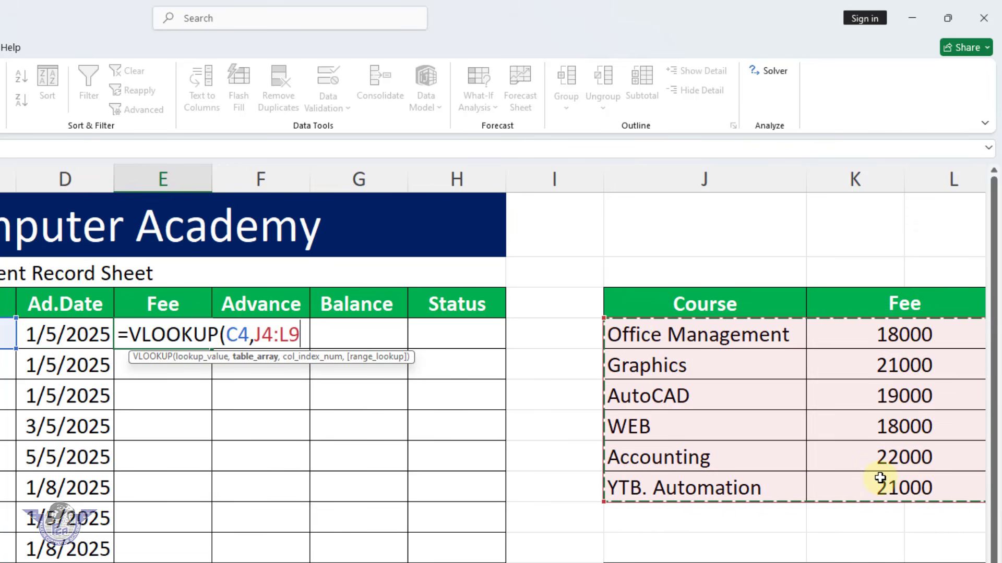
key("F4")
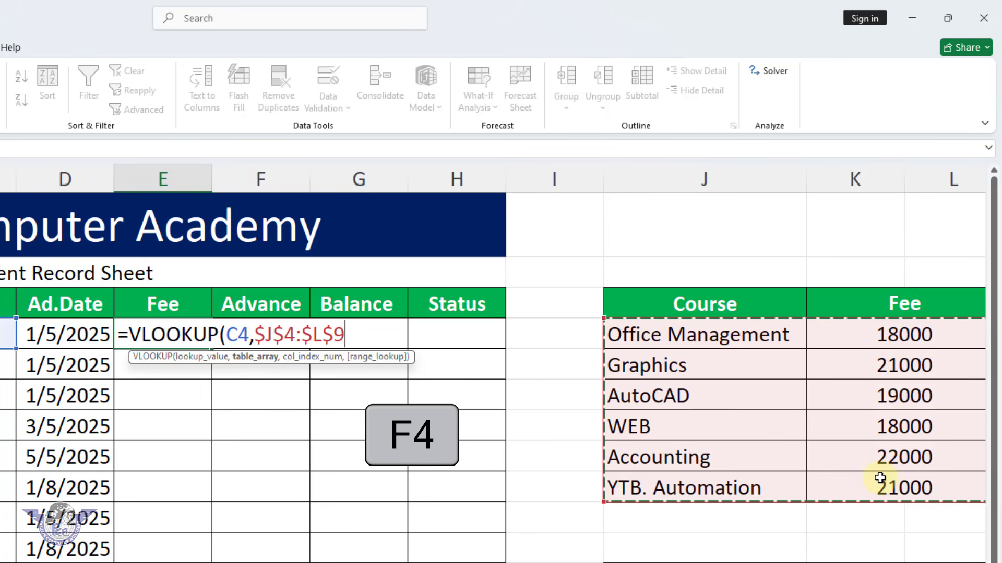
type(",")
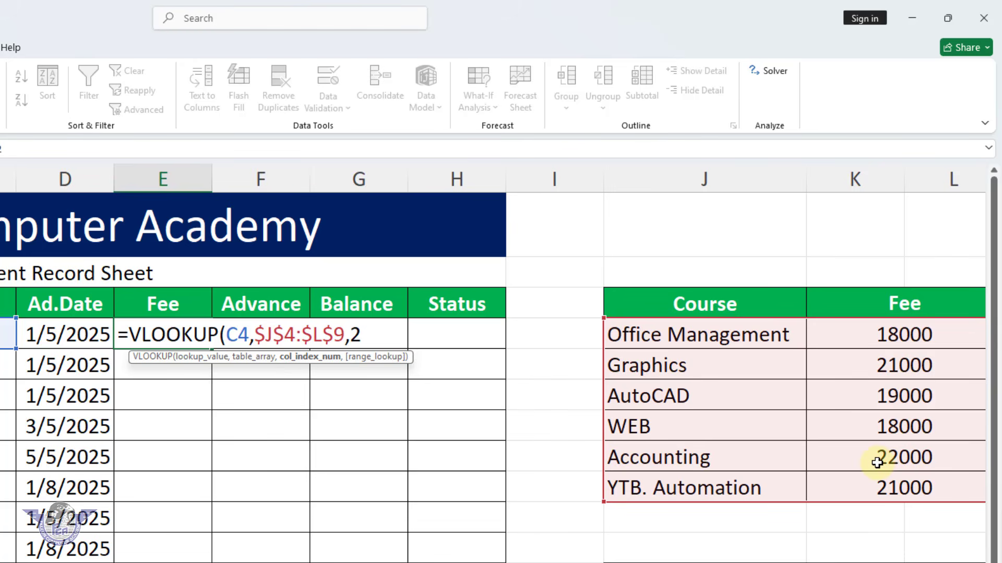
type("2,")
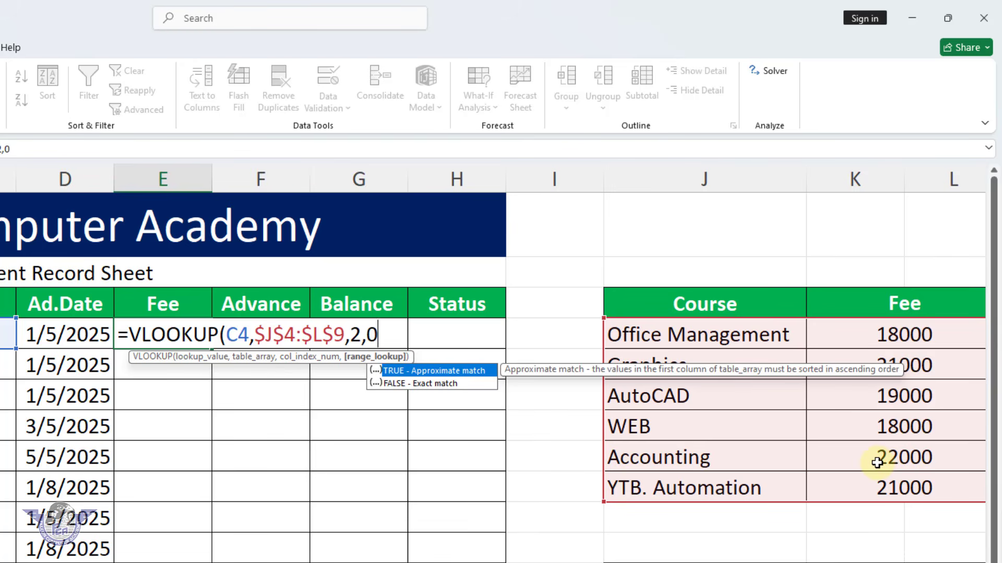
type("0)")
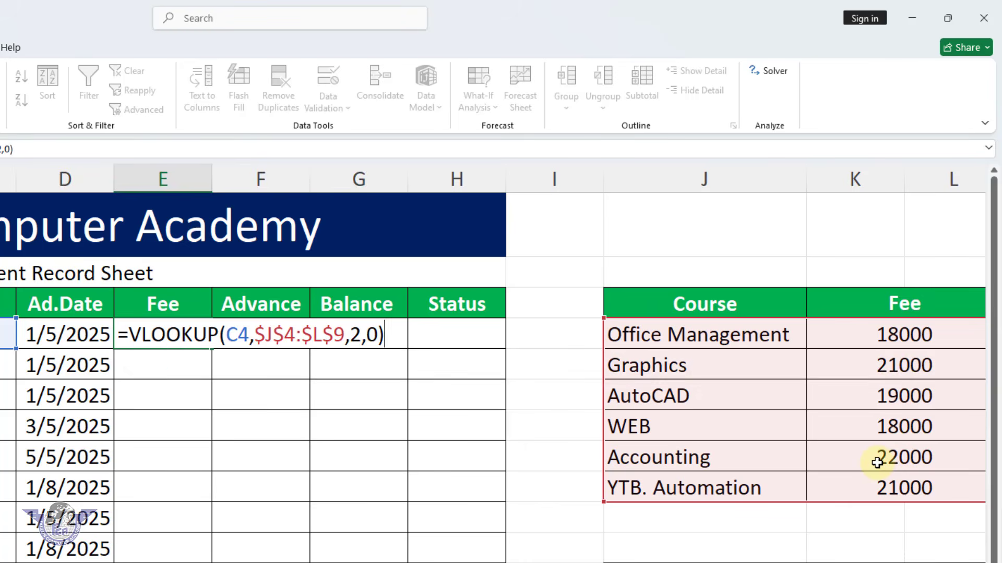
key("Return")
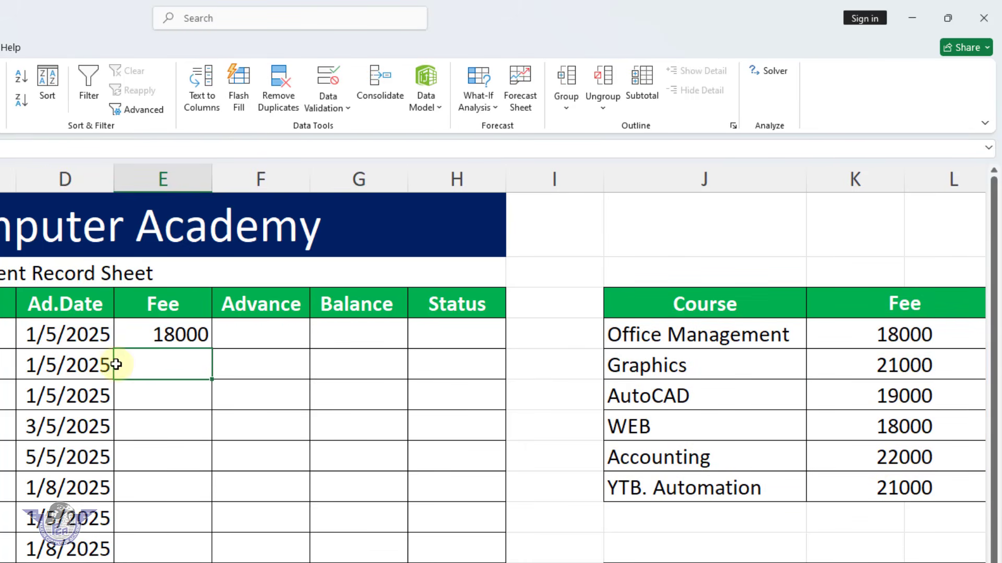
Test the fee lookup by switching the course in C4 to YTB. Automation and back to Office Management
left_click(188, 337)
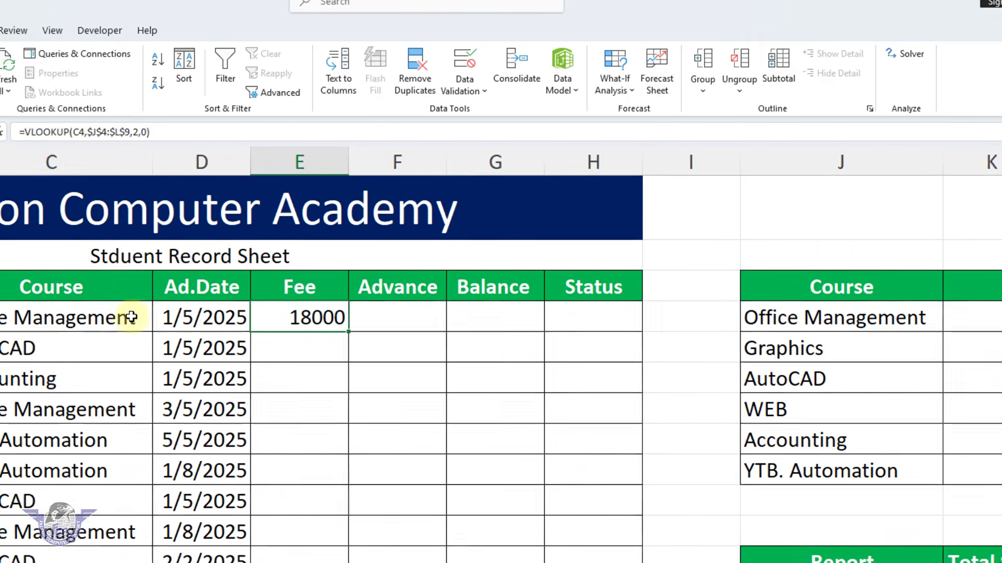
left_click(268, 302)
left_click(296, 307)
left_click(168, 384)
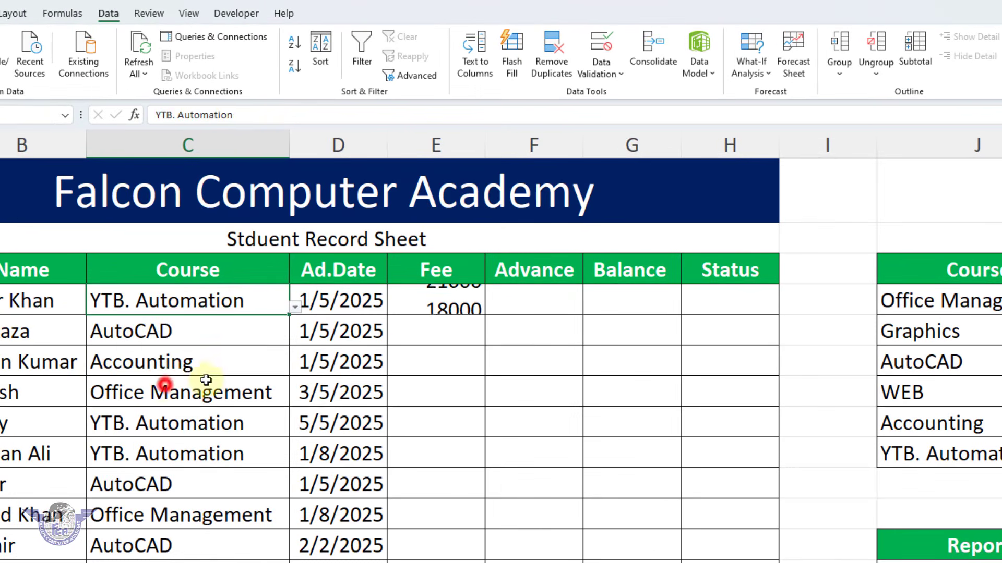
left_click(293, 307)
left_click(223, 321)
Copy the fee lookup formula from E4 down through E13 for all ten students
left_click(420, 298)
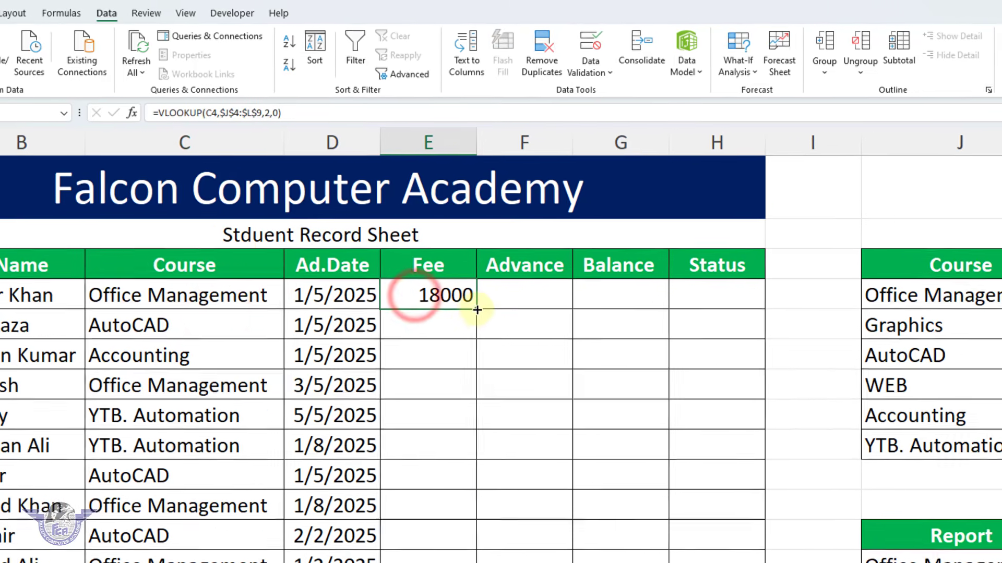
left_click_drag(477, 310, 423, 562)
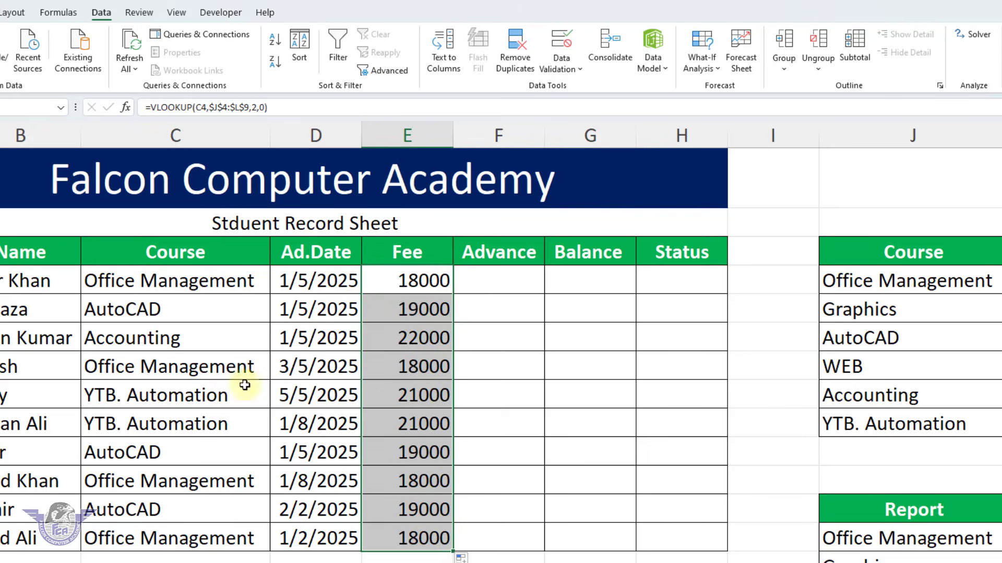
Clear the course in C4 and wrap the E4 fee lookup in IFERROR with an empty string "" as the error value
left_click(202, 287)
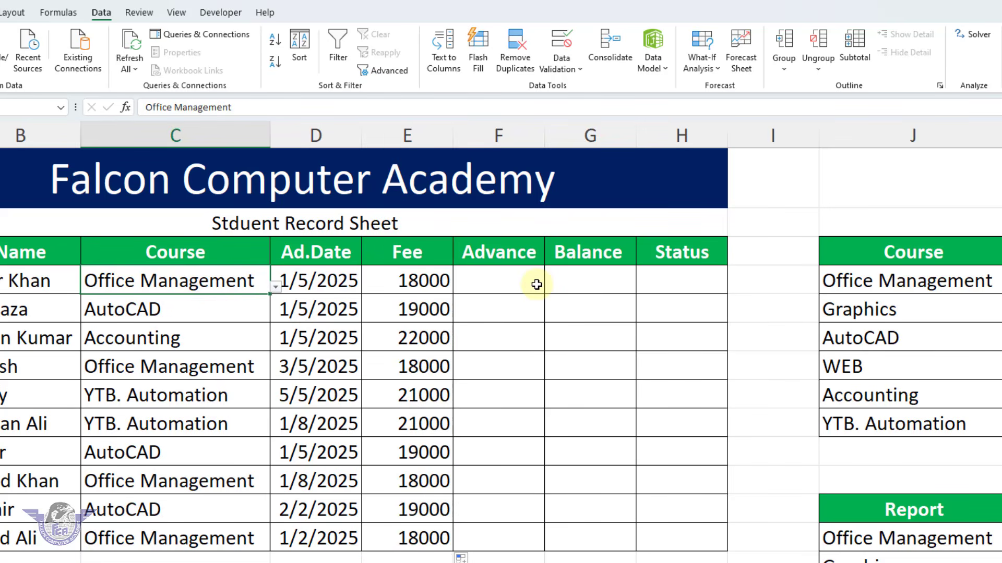
key("Delete")
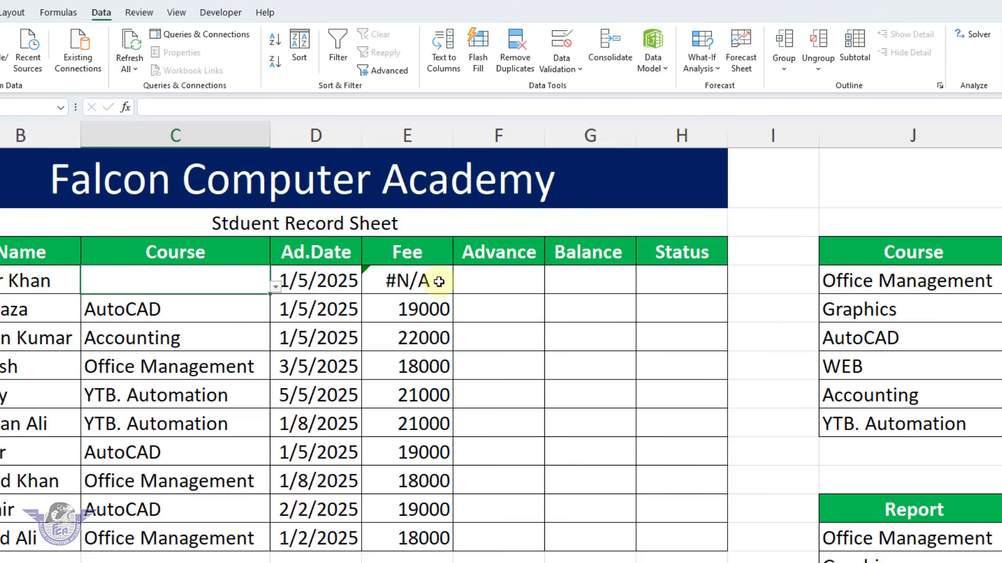
double_click(420, 282)
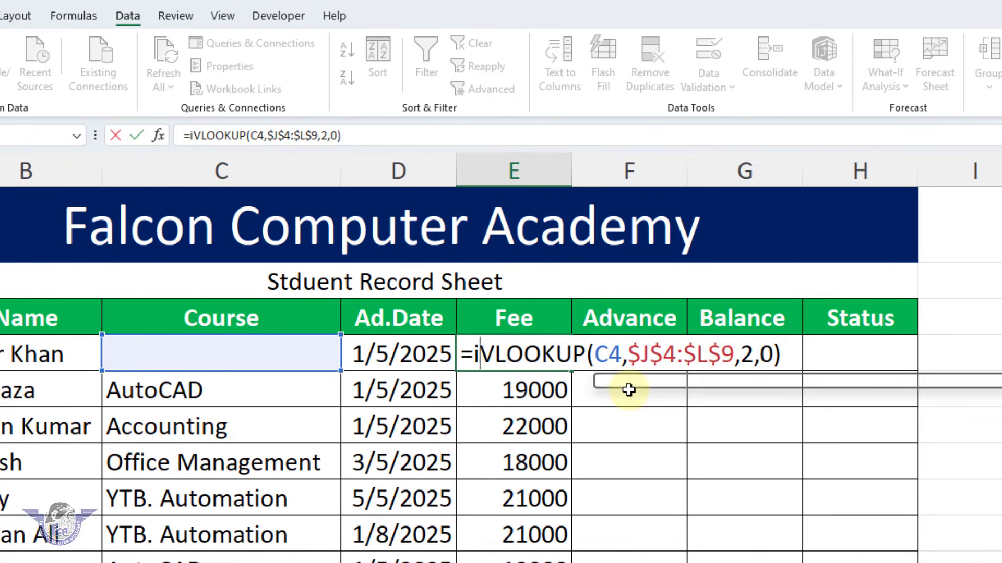
type("ifer")
key("Tab")
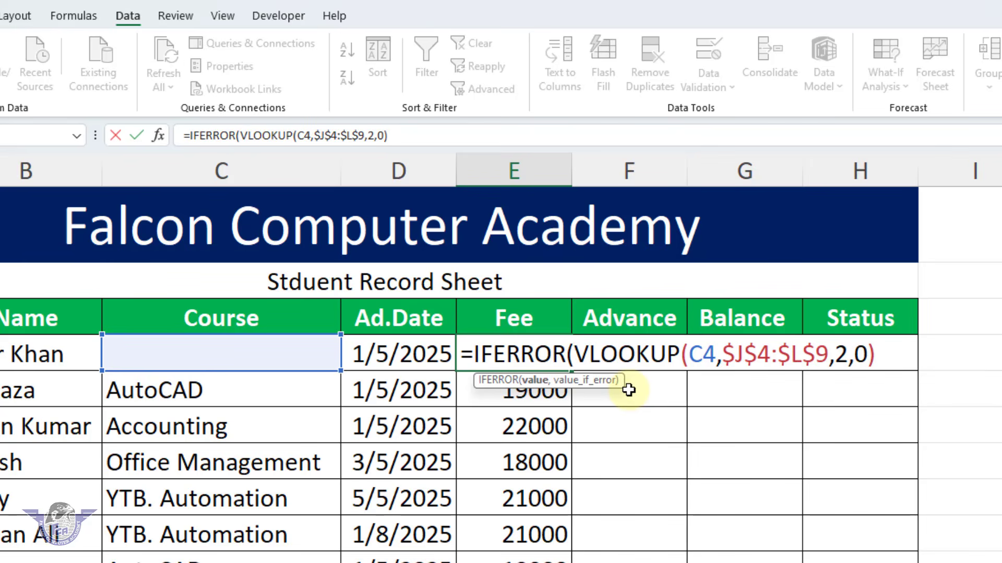
left_click(880, 356)
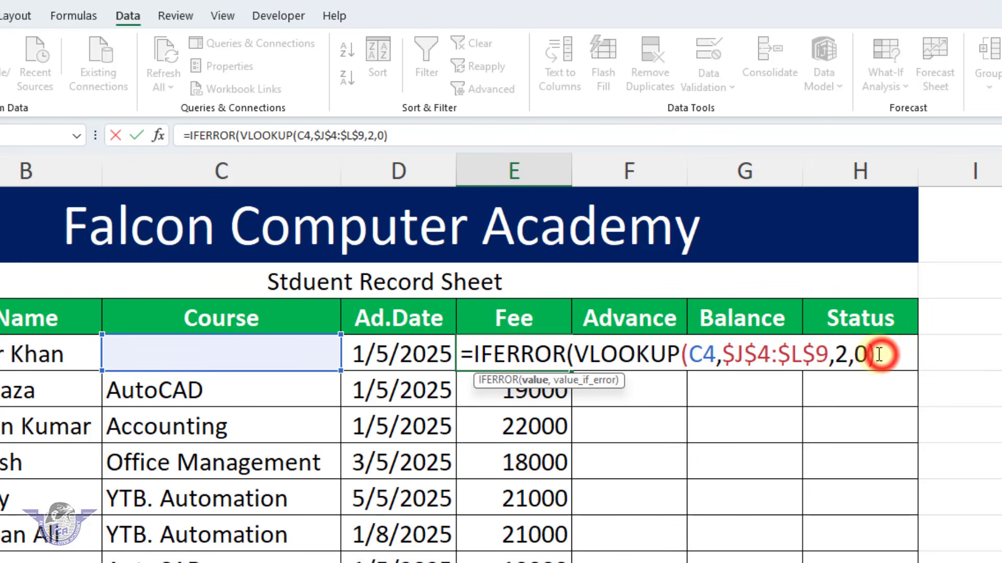
type(",")
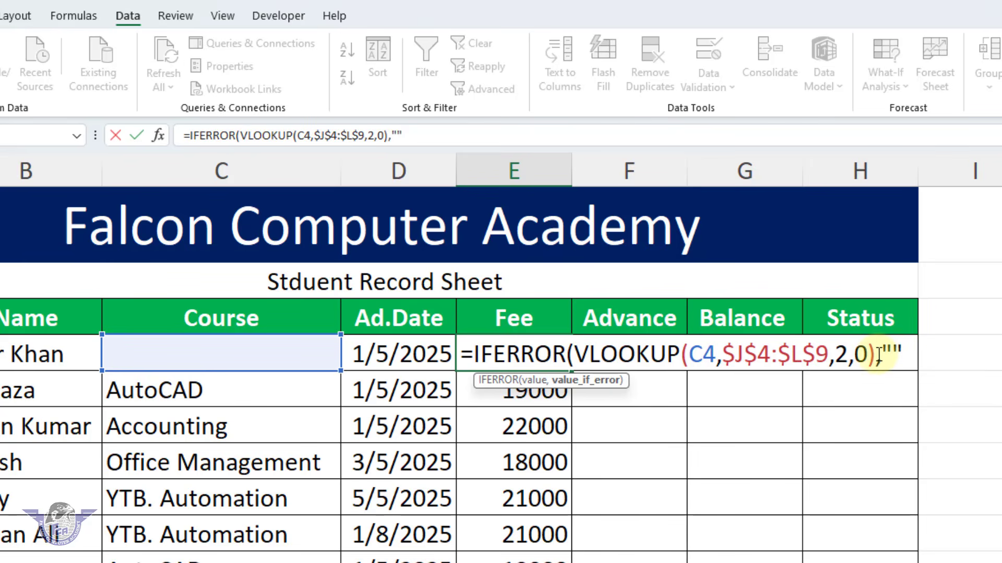
type("\"\")")
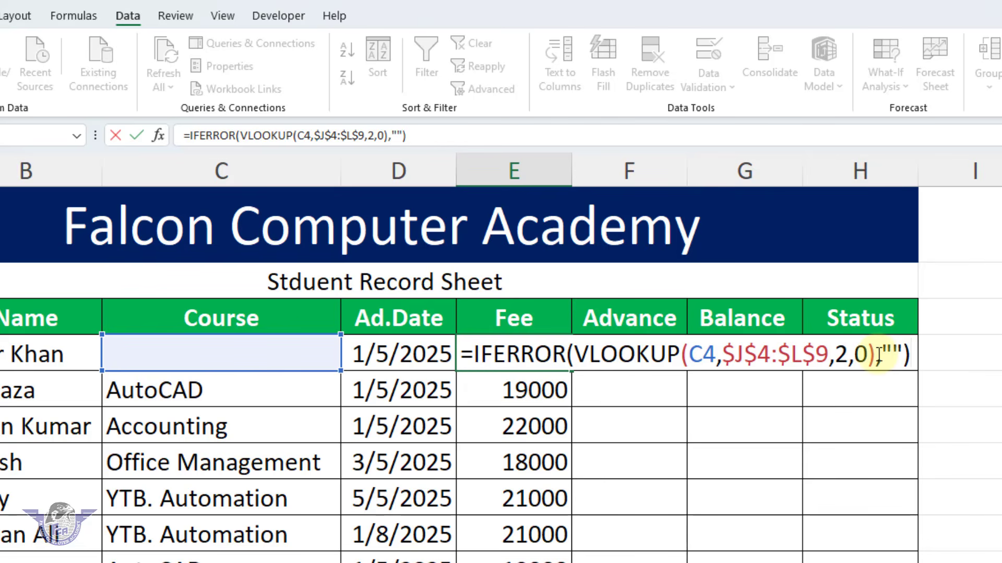
key("Return")
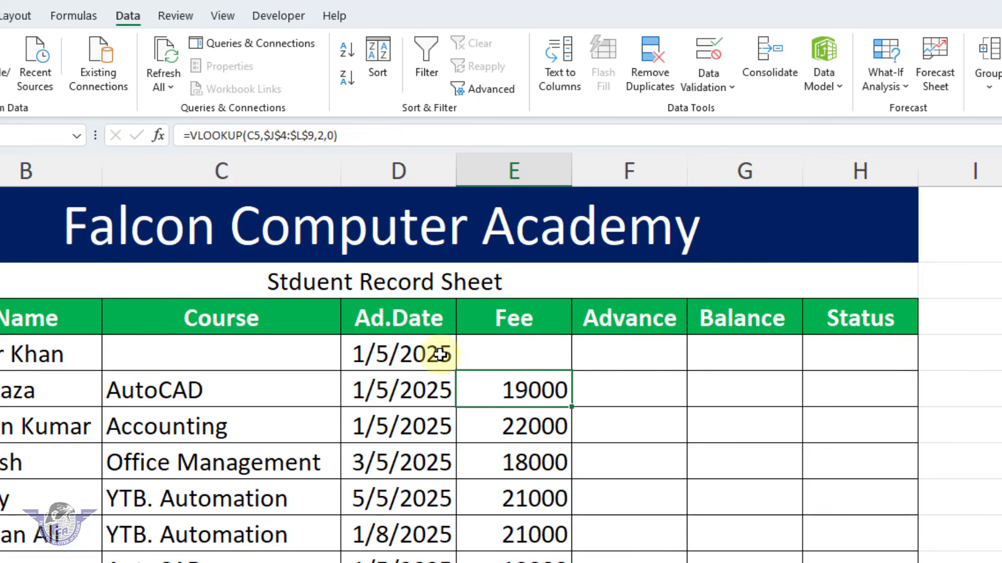
Check the revised fee formula in E4 and set the course in C4 to Office Management
left_click(263, 351)
left_click(494, 347)
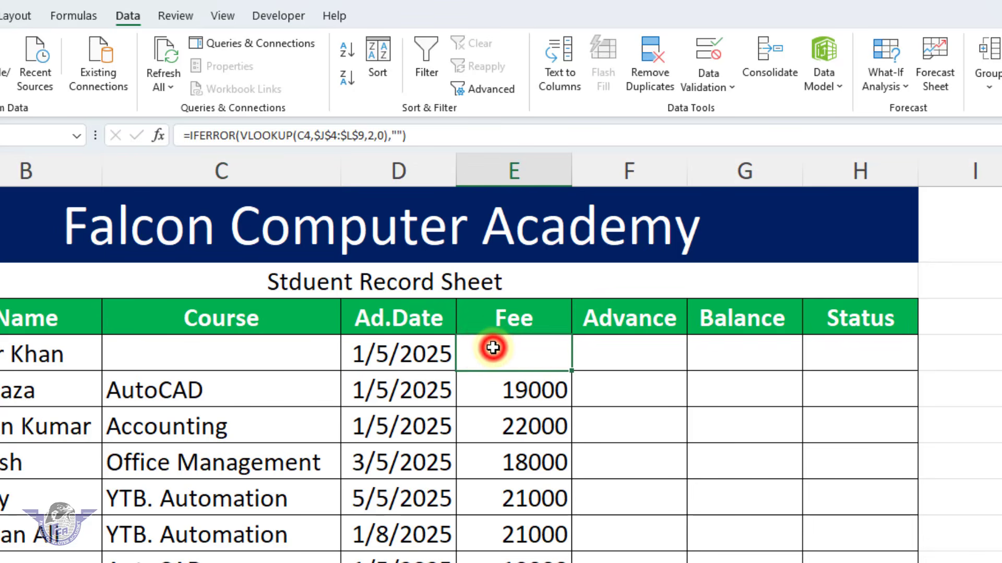
left_click(305, 355)
left_click(346, 361)
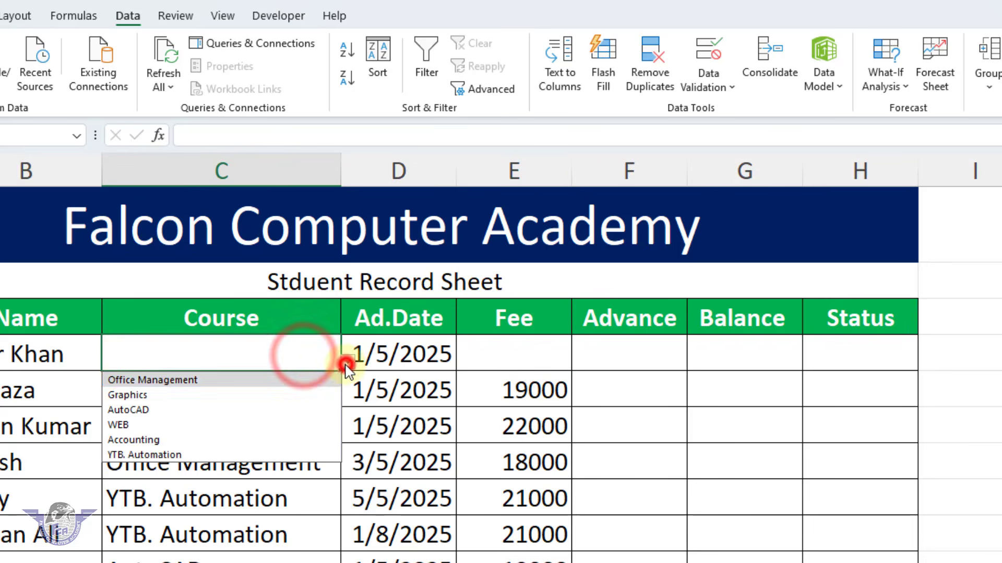
left_click(311, 377)
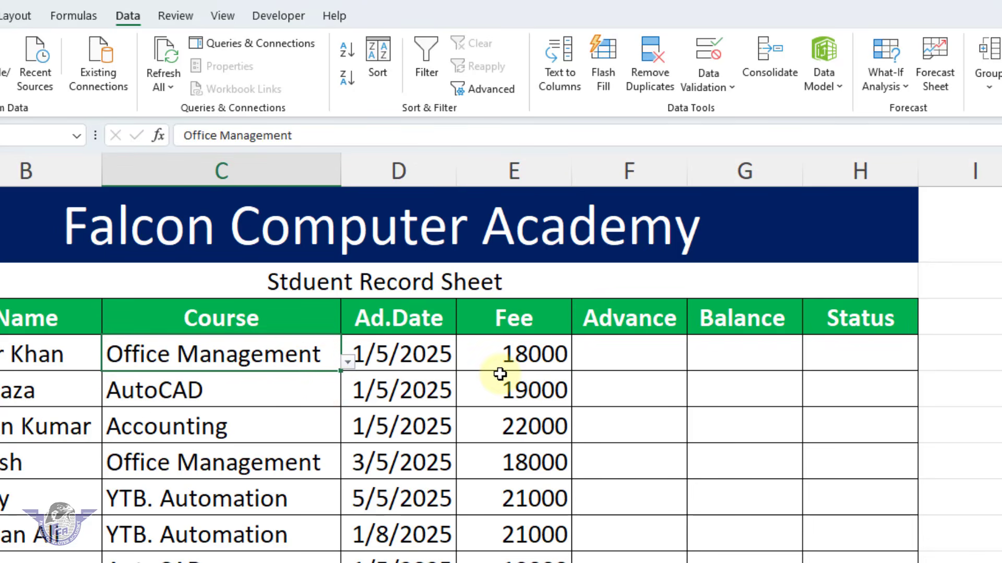
Enter the advance payments 8000, 12000, 8000 and 9000 for students 1 to 4 in cells F4:F7
double_click(649, 360)
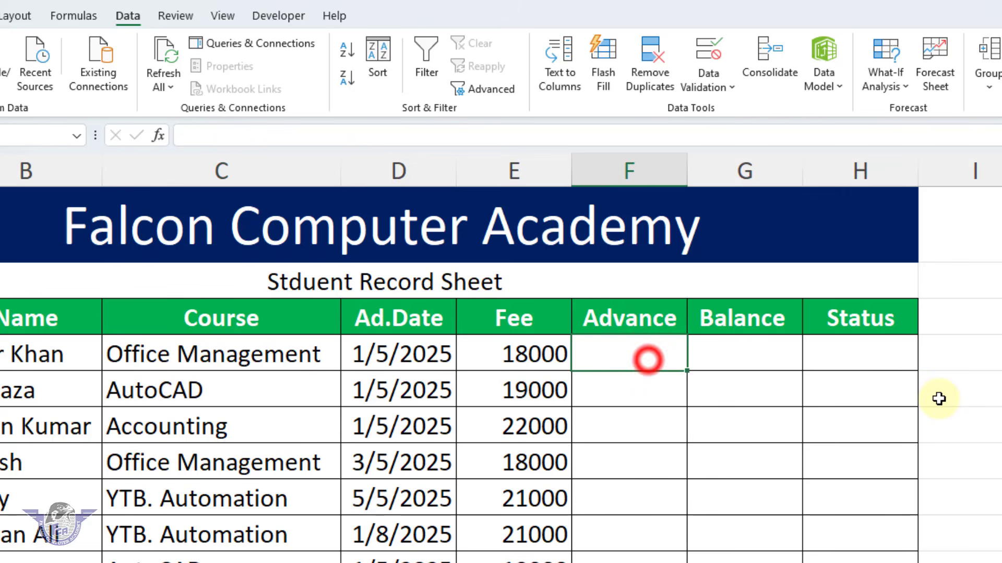
type("8000")
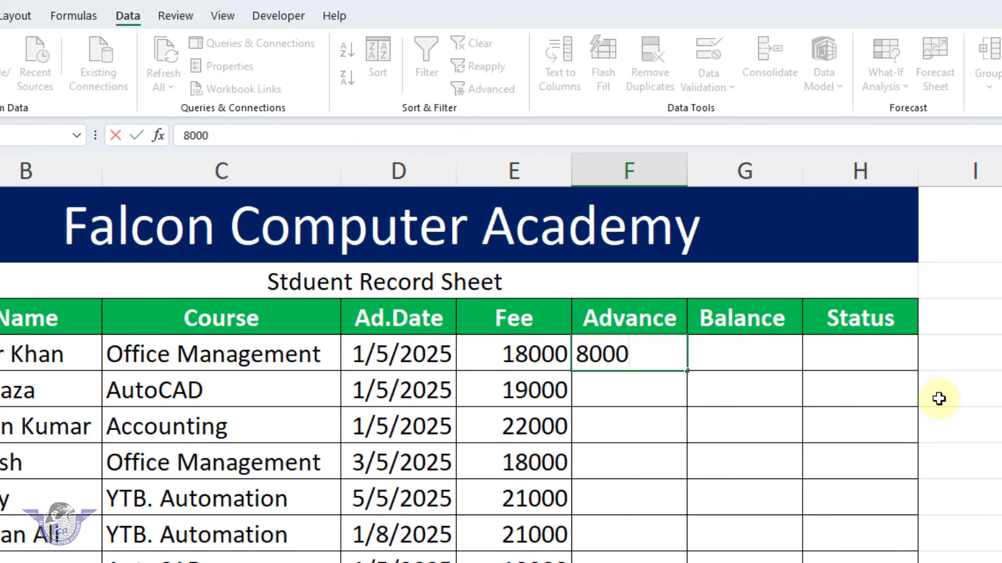
key("Return")
type("12000")
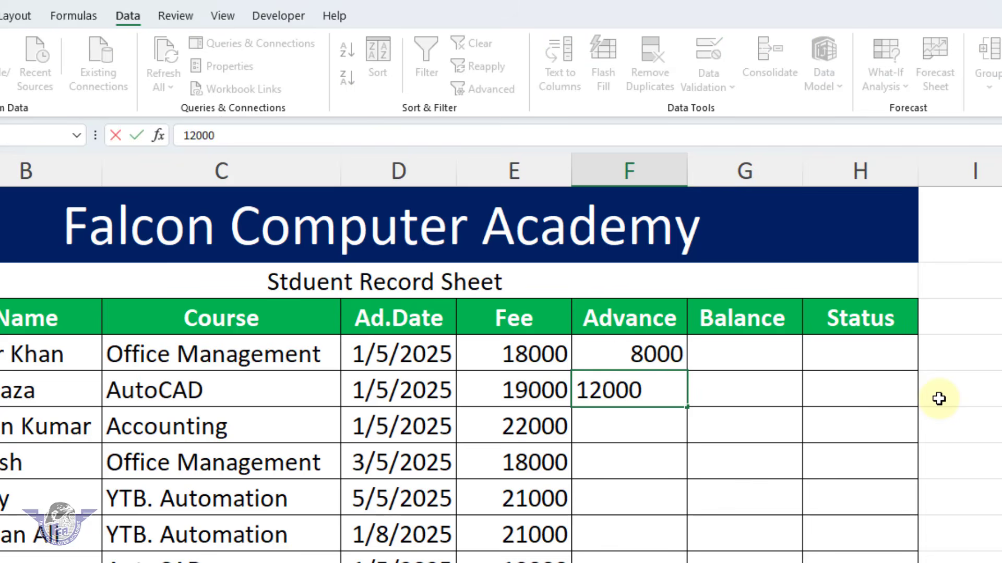
key("Return")
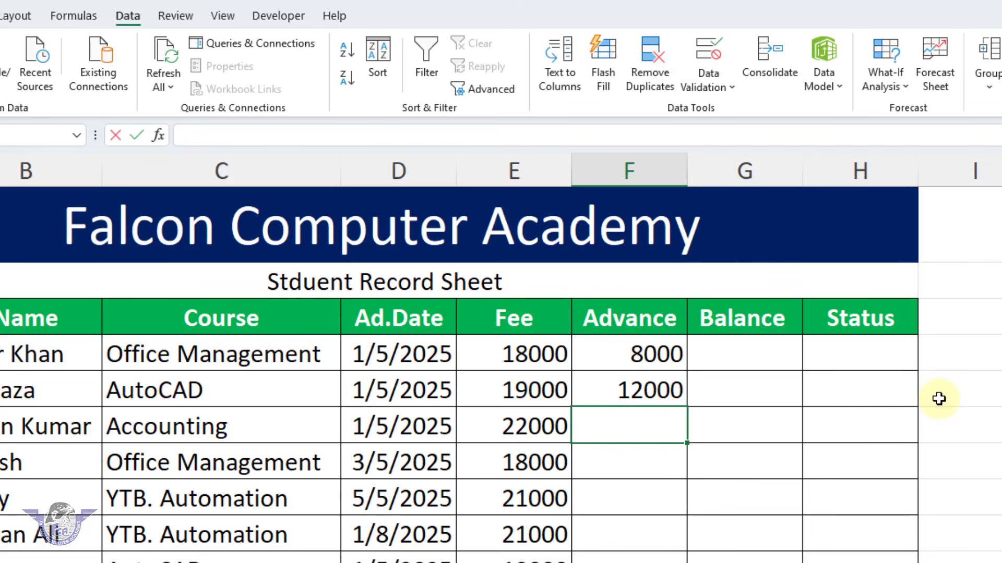
type("8000")
key("Return")
type("9")
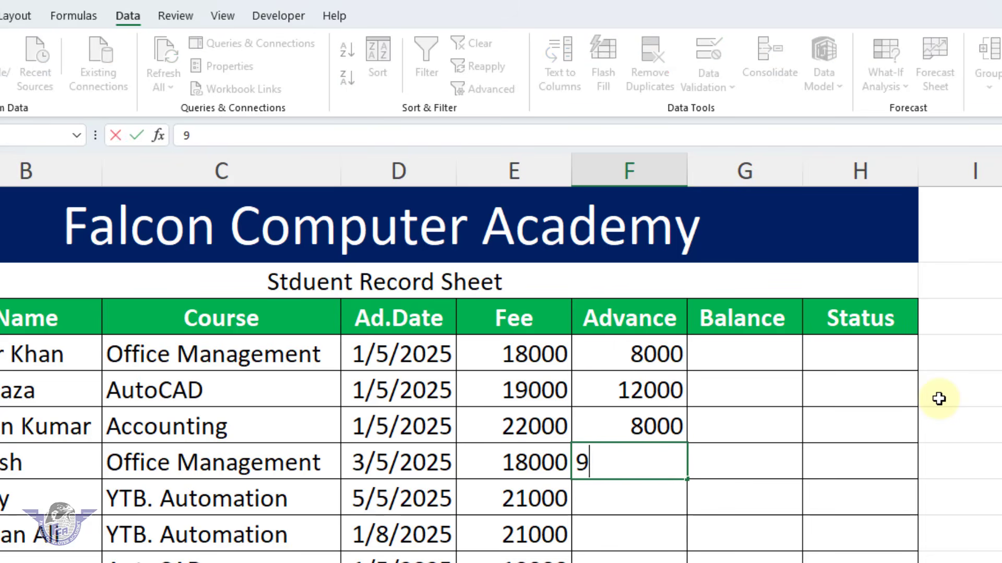
type("000")
key("Return")
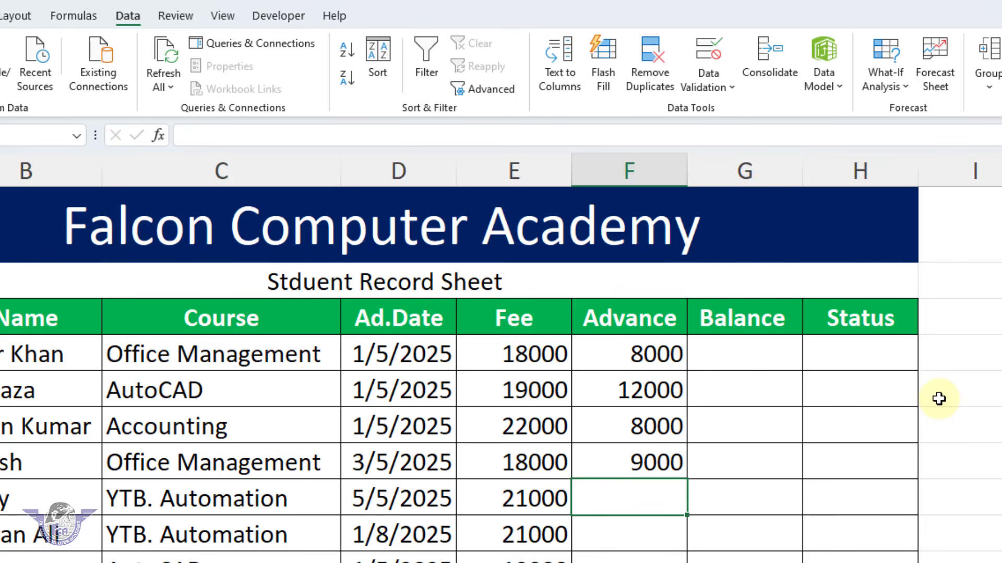
Enter the advance payments 15000, 21000 and 8500 for students 5 to 7 in cells F8:F10
type("15000")
key("Return")
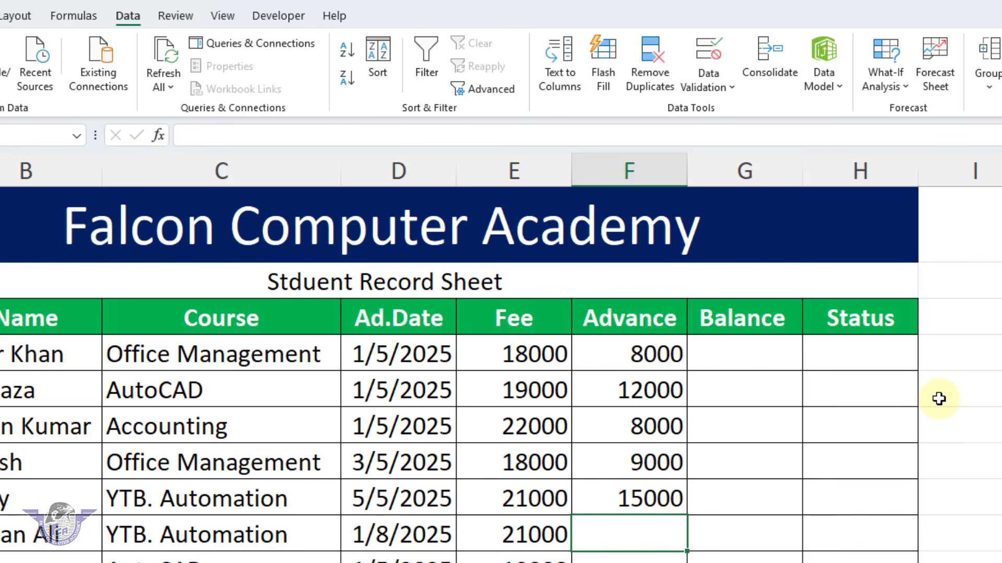
type("2")
key("BackSpace")
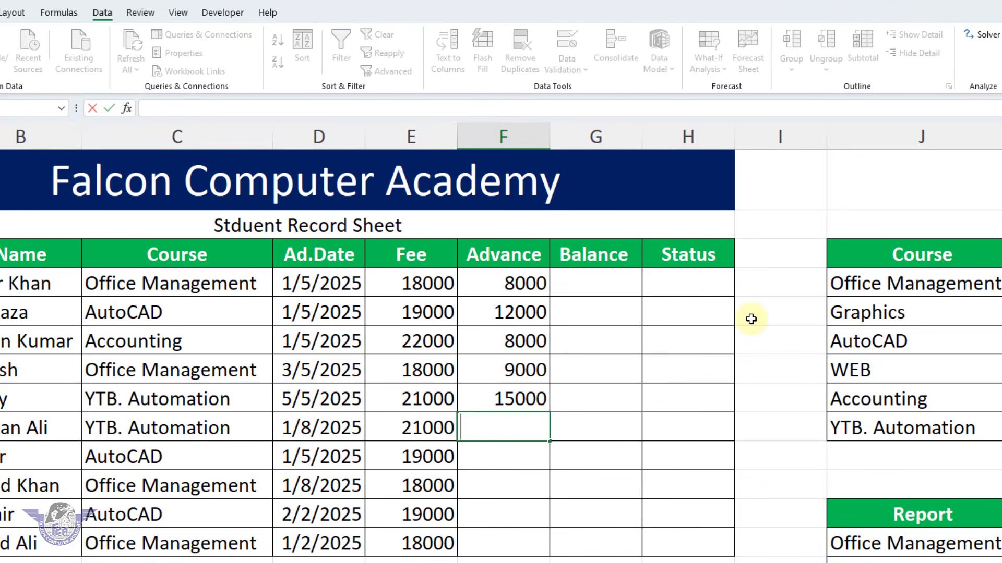
key("Return")
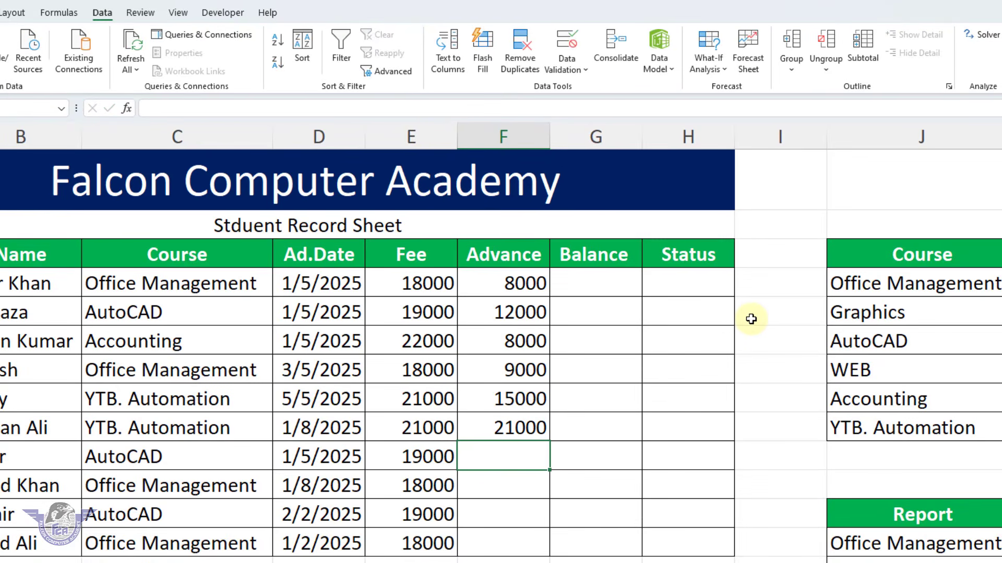
type("8500")
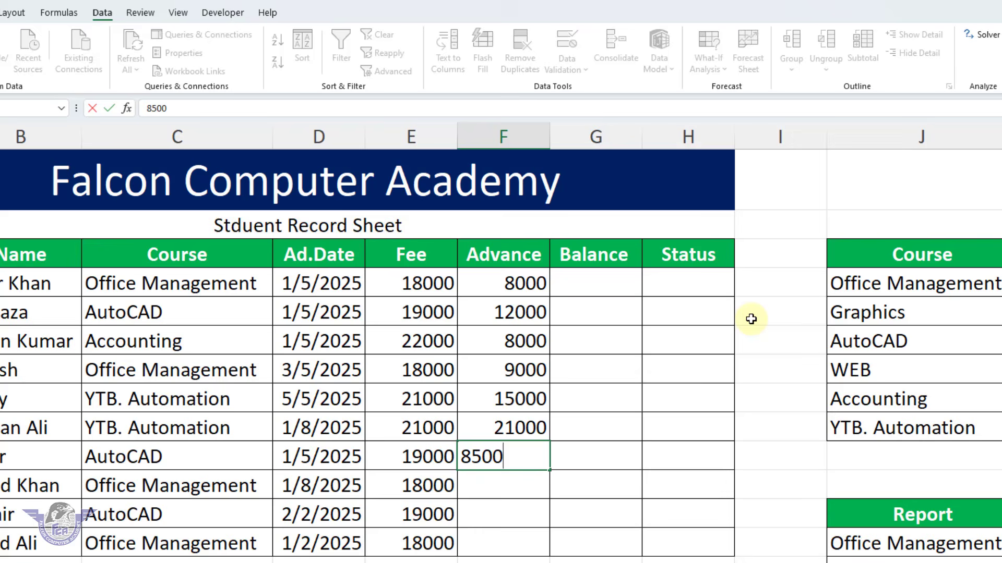
key("Return")
Enter the advance payments 18000, 15000 and 18000 for students 8 to 10 in cells F11:F13
type("1")
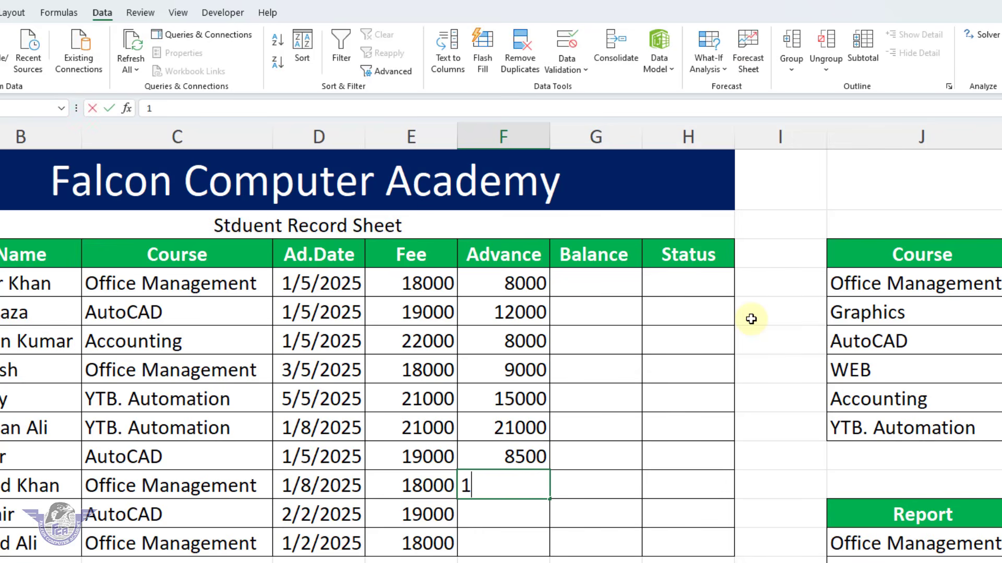
type("8000")
key("Return")
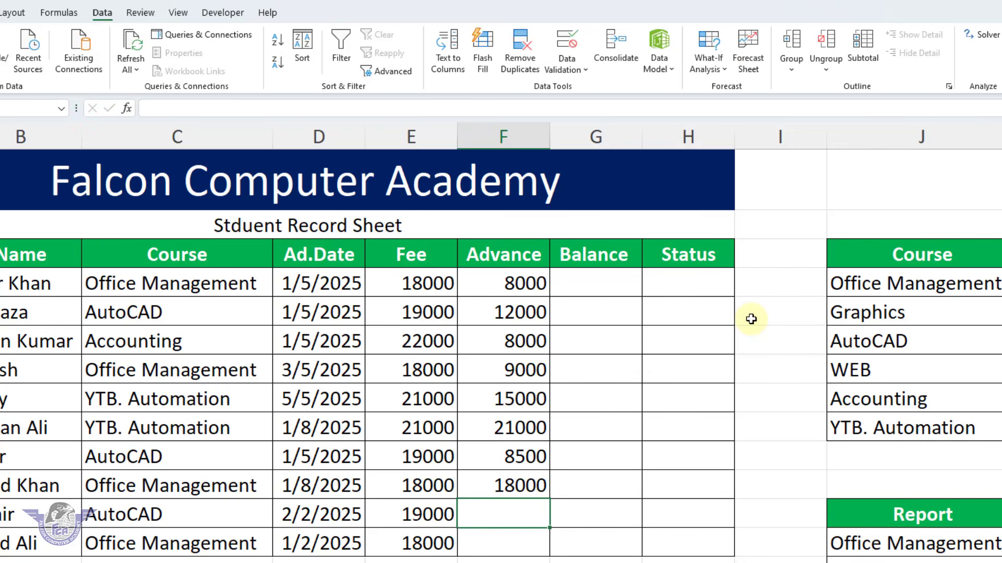
type("15000")
key("Return")
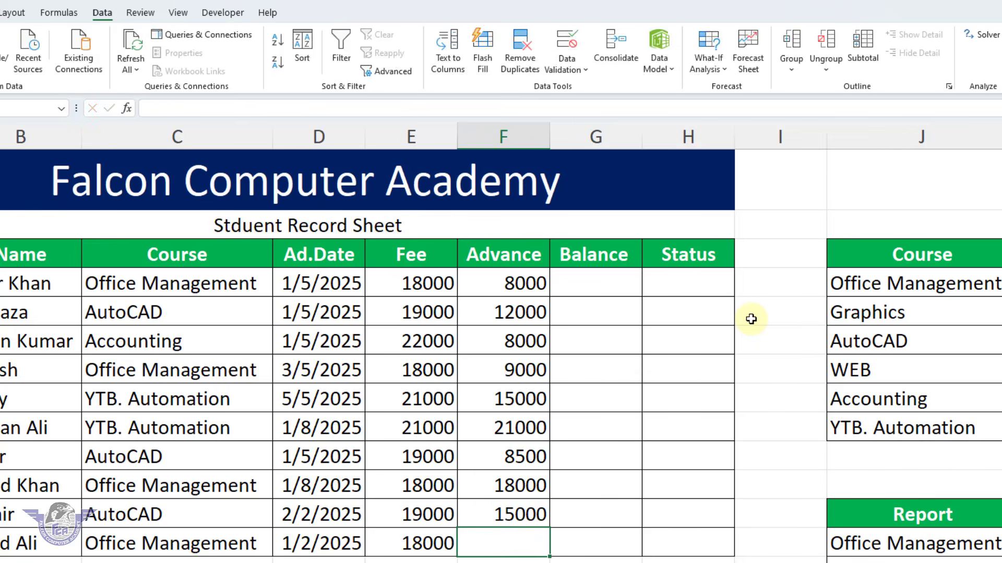
type("18000")
key("Return")
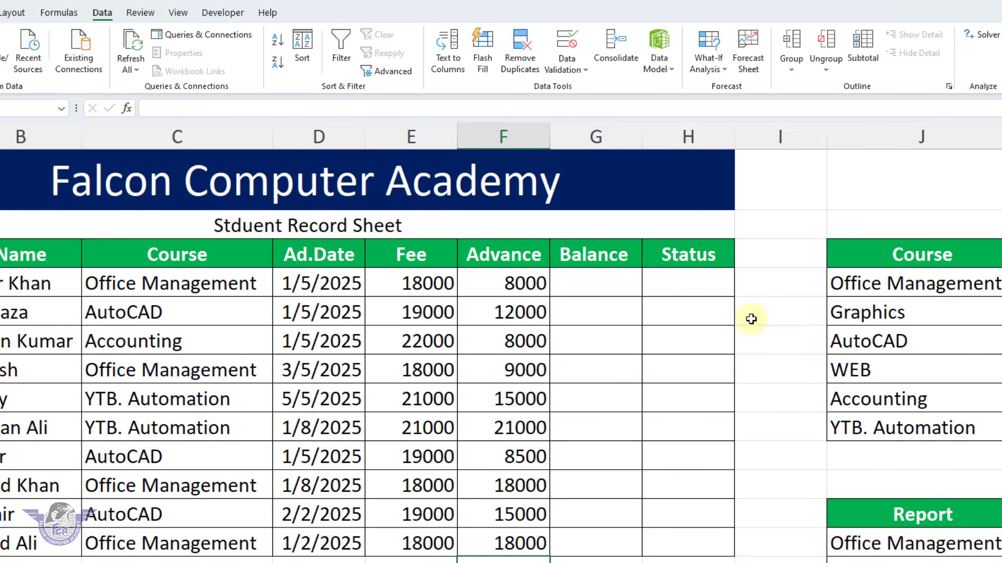
Calculate the first student's balance in G4 as fee minus advance with the formula =E4-F4
left_click(614, 283)
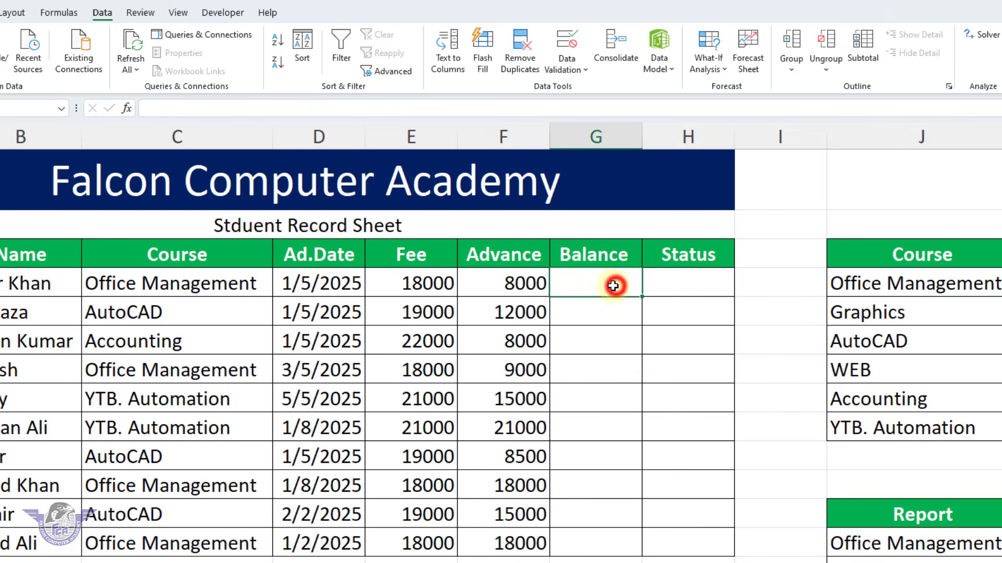
type("=")
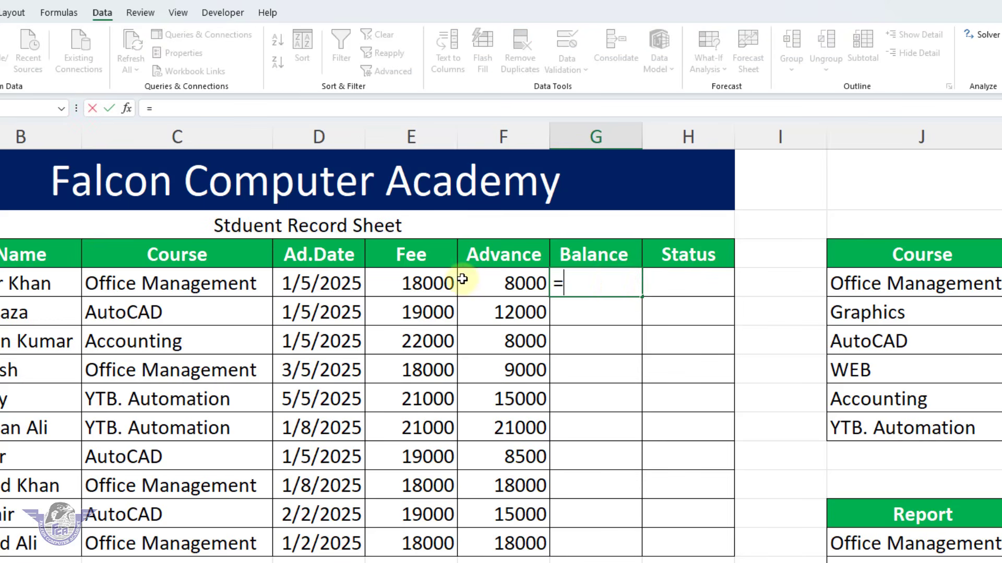
left_click(425, 284)
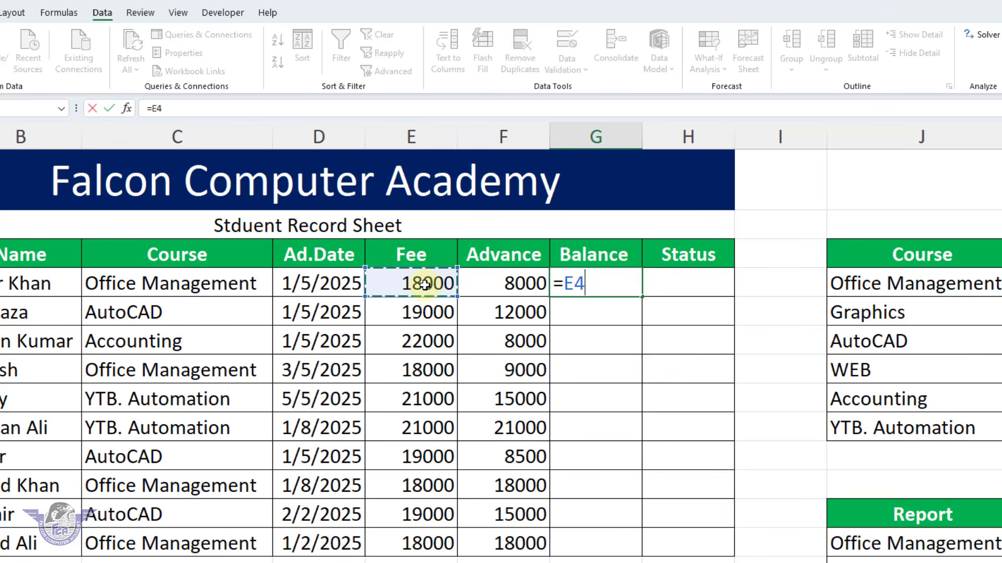
type("-")
left_click(496, 285)
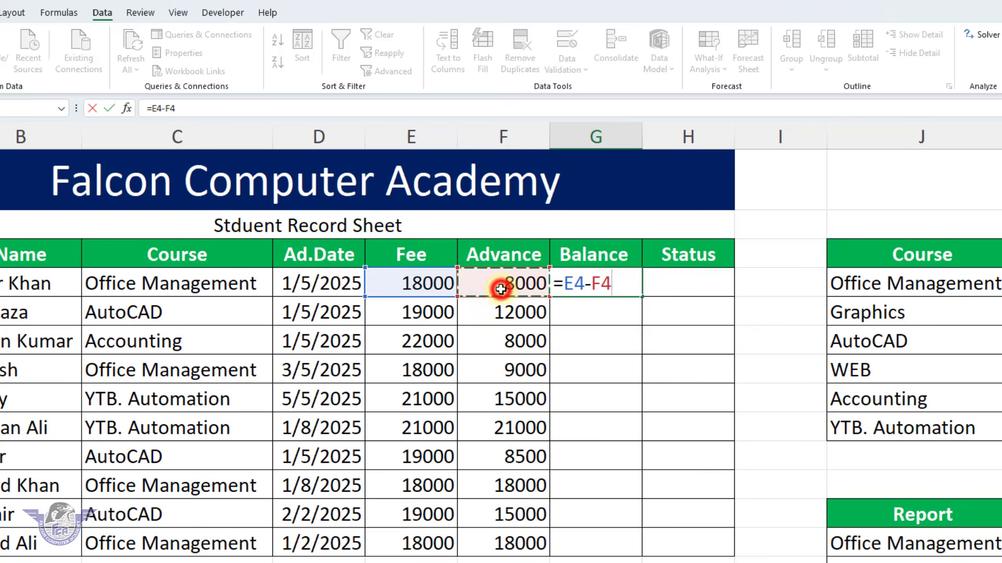
key("Return")
Copy the balance formula from G4 down through G13 for all ten students and check the copied results
left_click(627, 283)
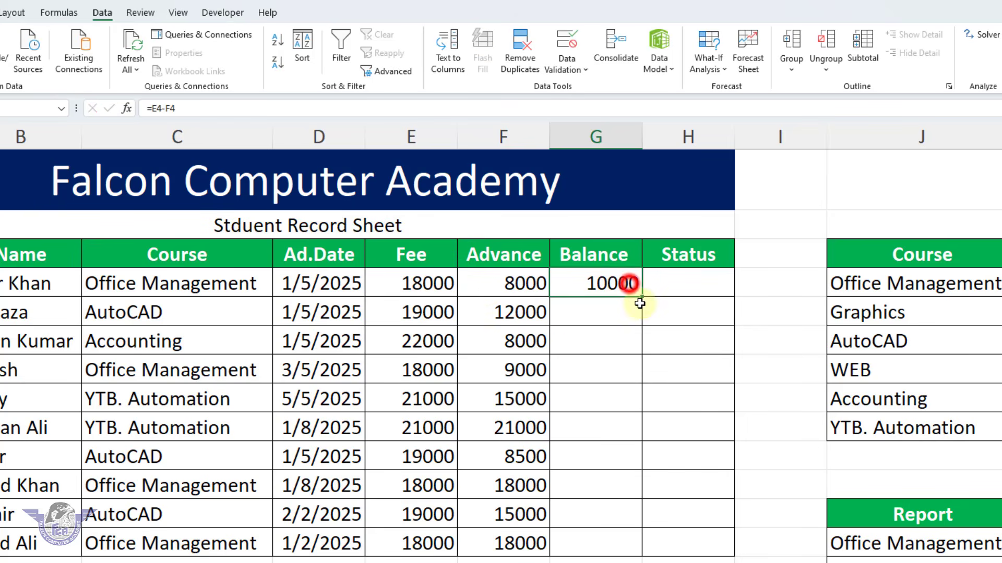
left_click_drag(641, 295, 643, 549)
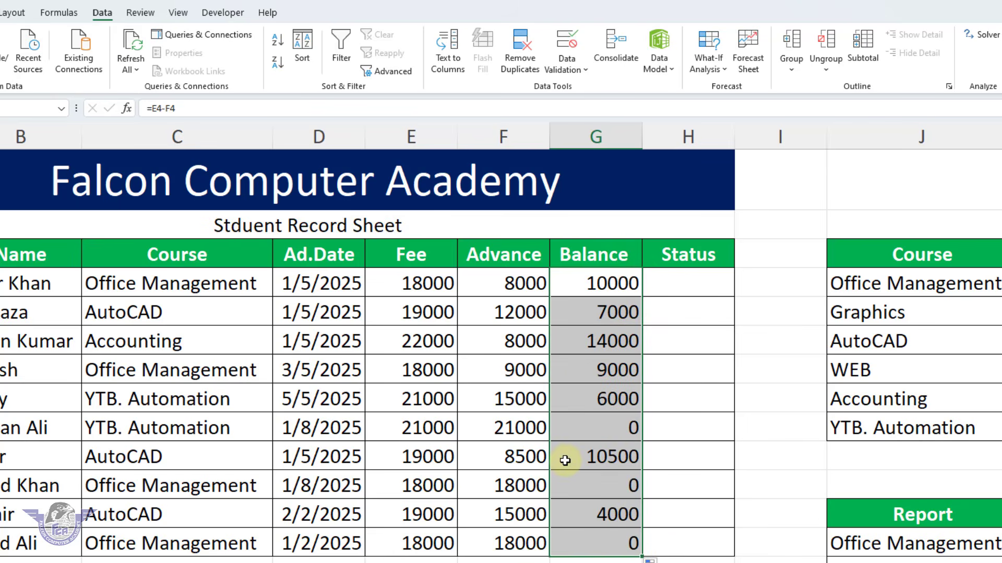
left_click(611, 429)
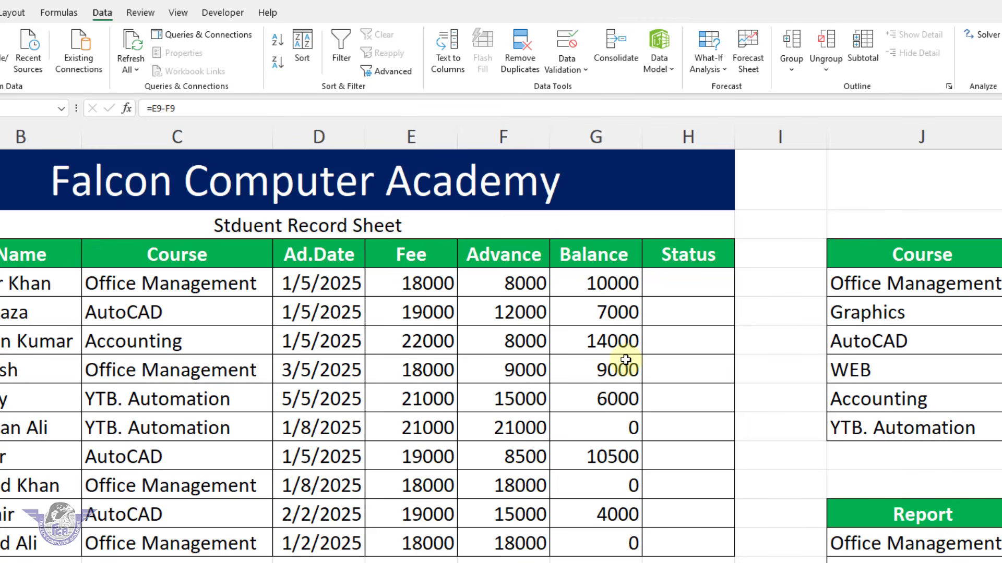
Enter the status formula =IF(G4=0,"Complete","Pending") in H4 for the first student
left_click(697, 284)
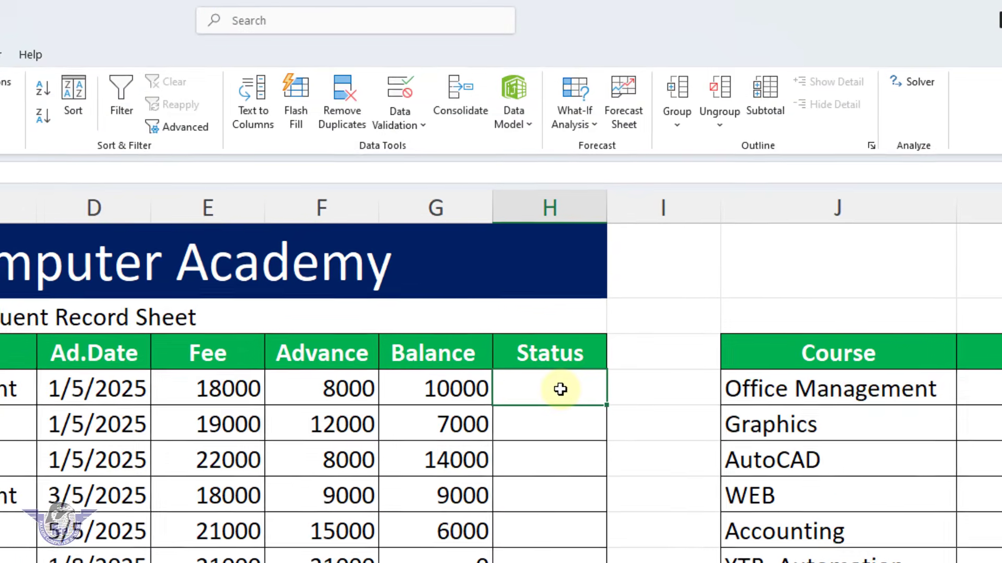
type("=")
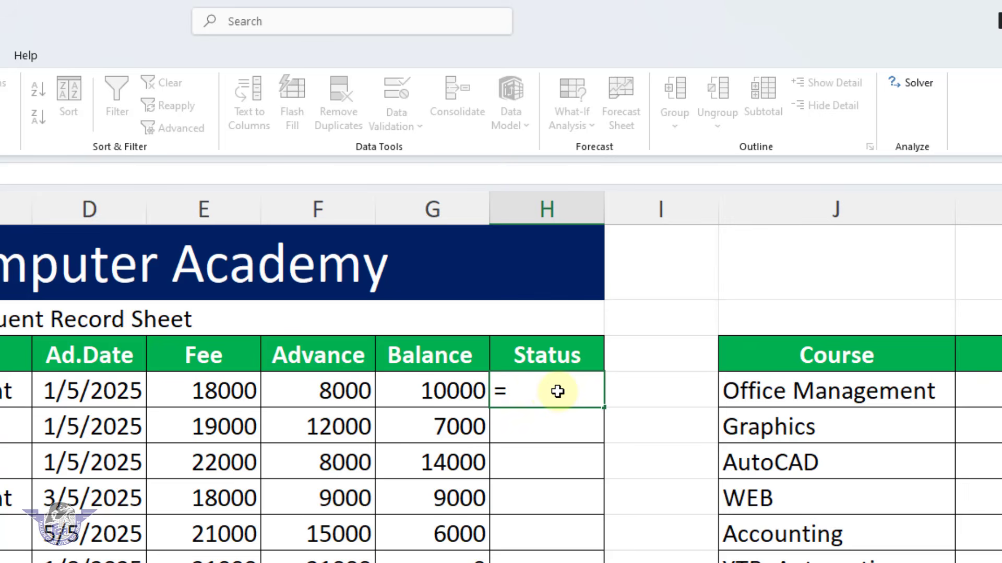
type("if(")
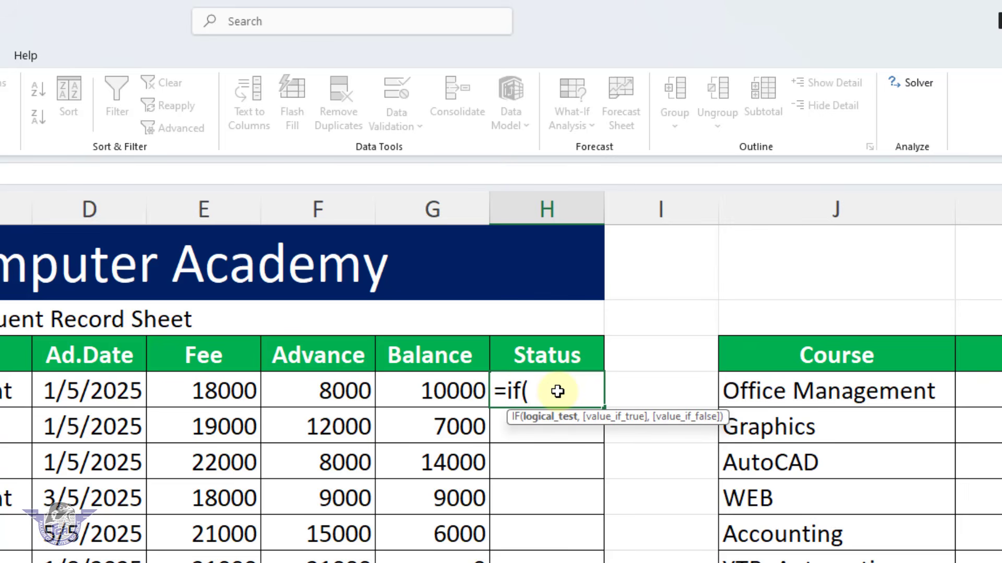
left_click(449, 398)
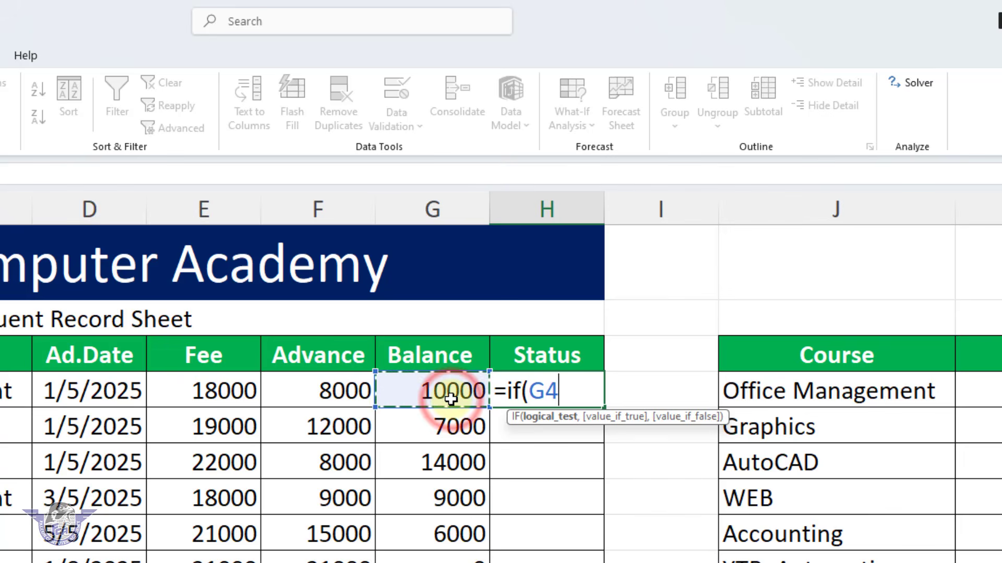
type("=0")
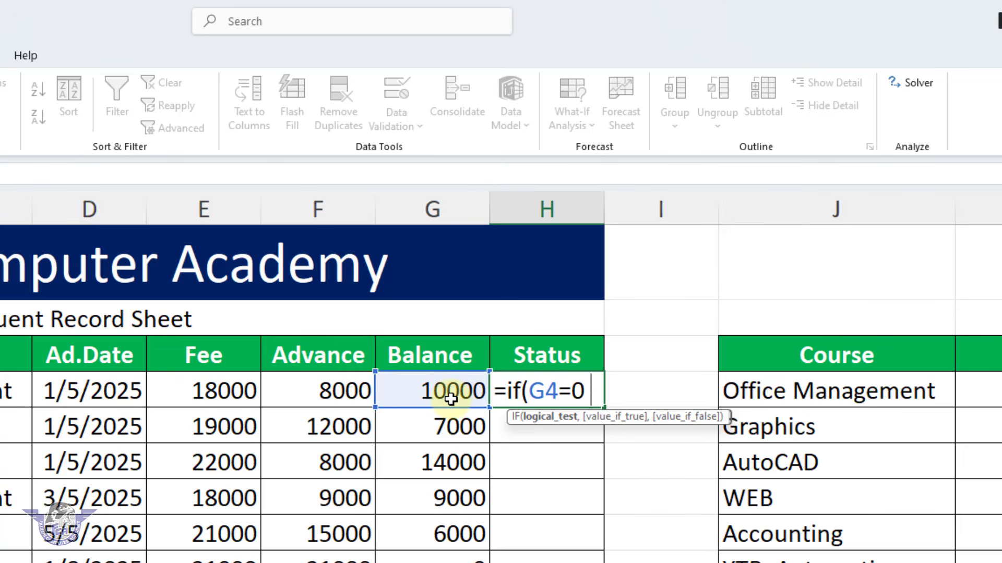
type(",\"C")
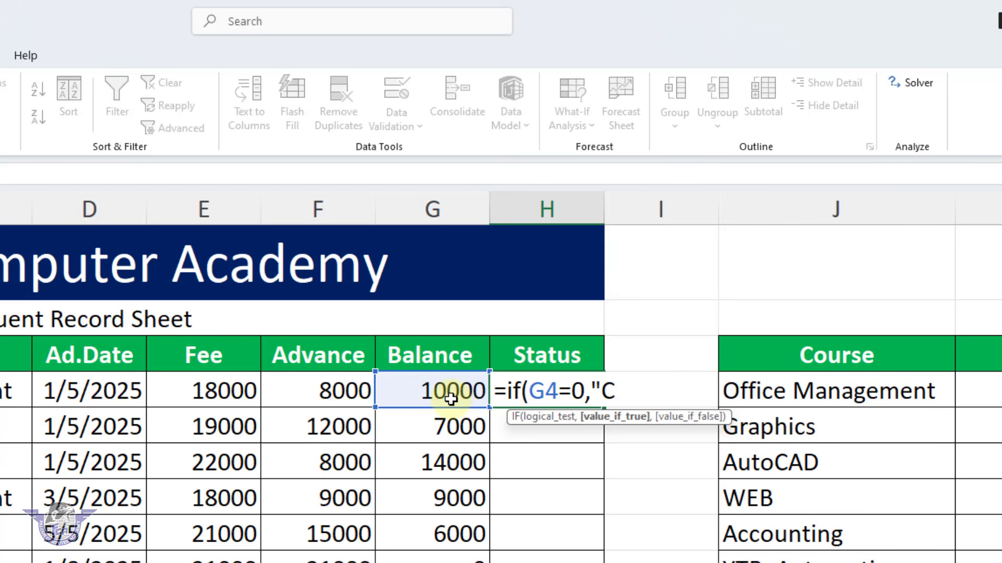
type("omplete")
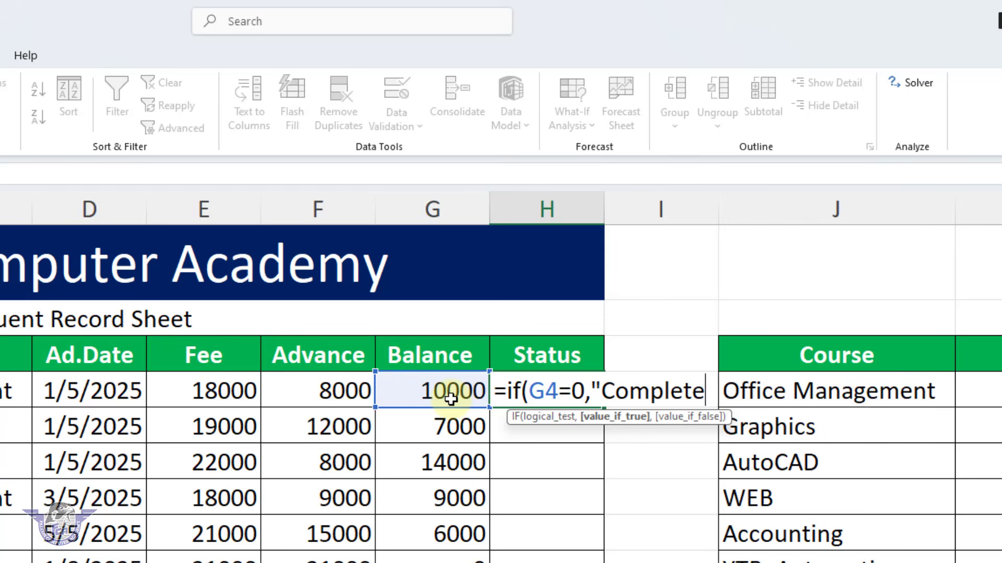
type("\",")
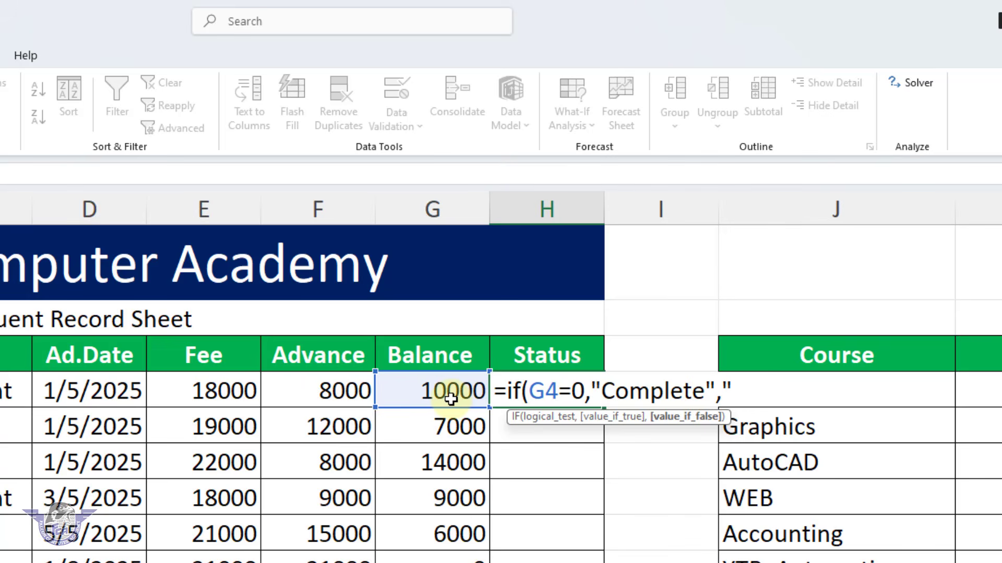
type("\"Pending")
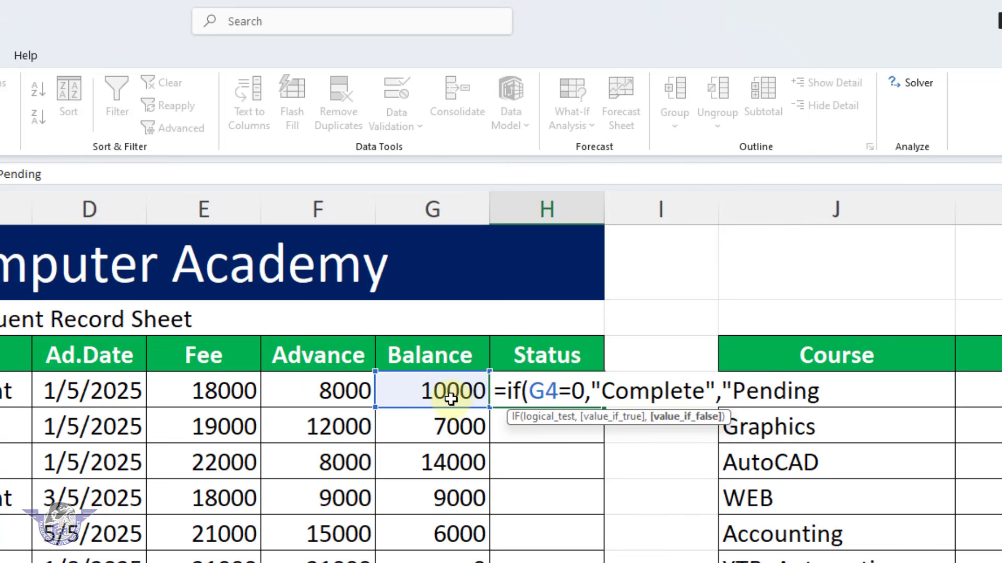
type("\")")
key("Return")
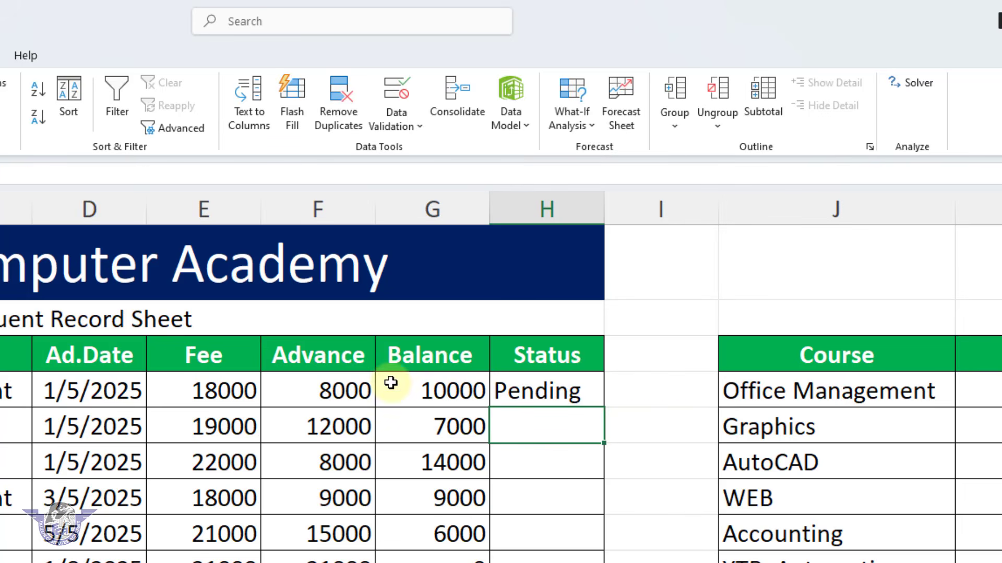
Copy the status formula from H4 down through H13 and check the statuses of the last students
left_click(531, 391)
left_click_drag(603, 405, 600, 562)
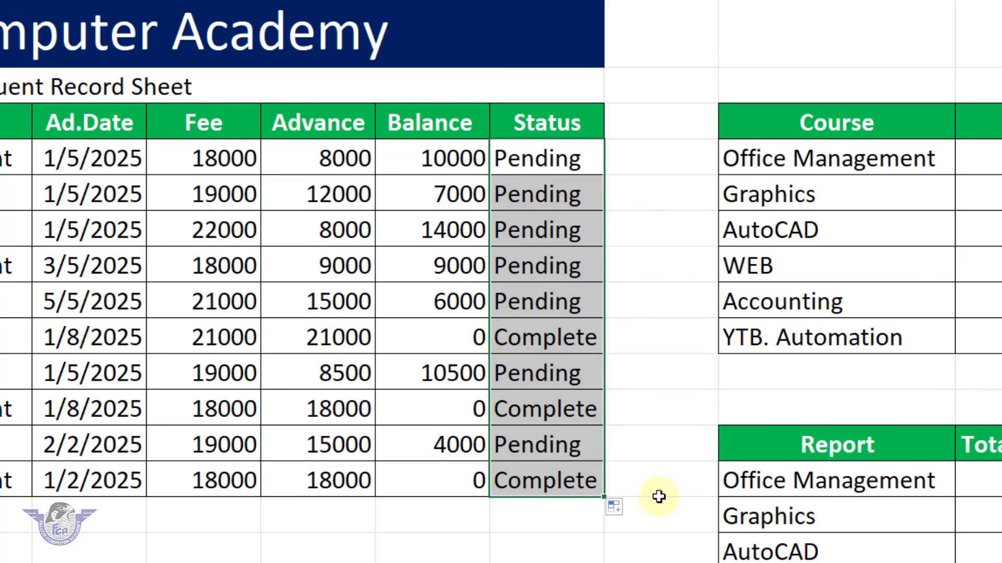
left_click(584, 409)
left_click(561, 481)
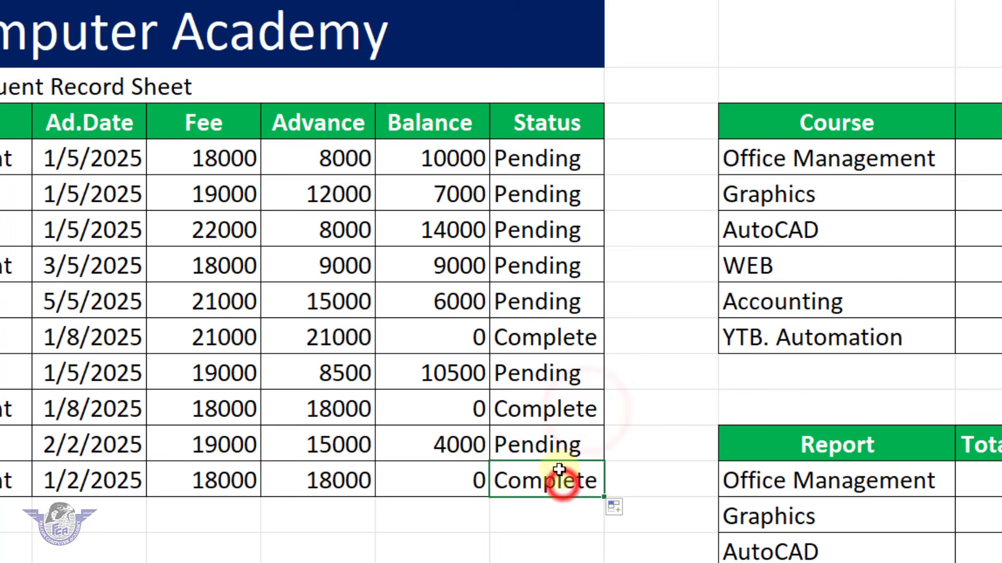
left_click(556, 445)
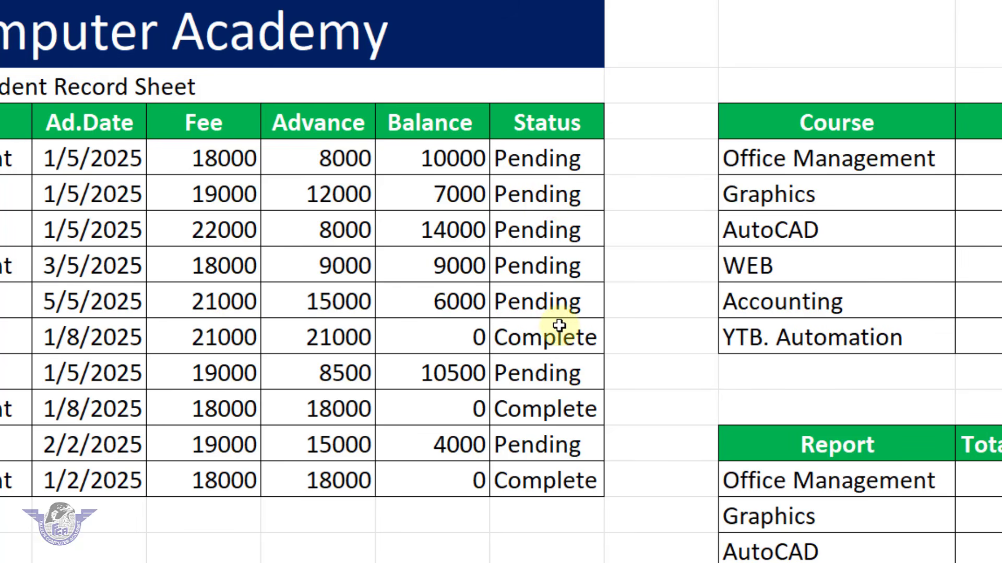
Create a Text That Contains highlighting rule for the text "Complete" on the status cells H4:H13
left_click_drag(569, 157, 575, 470)
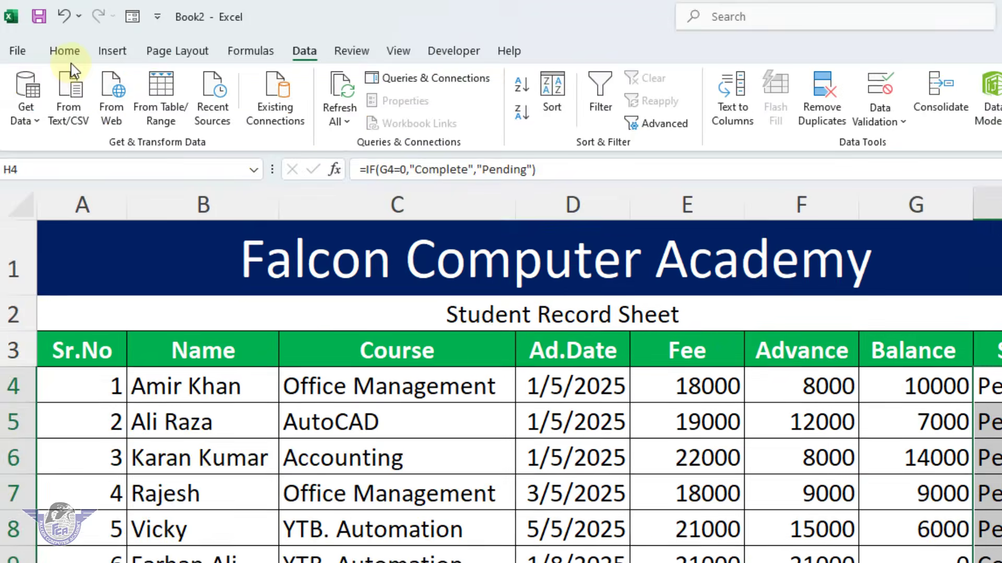
left_click(66, 52)
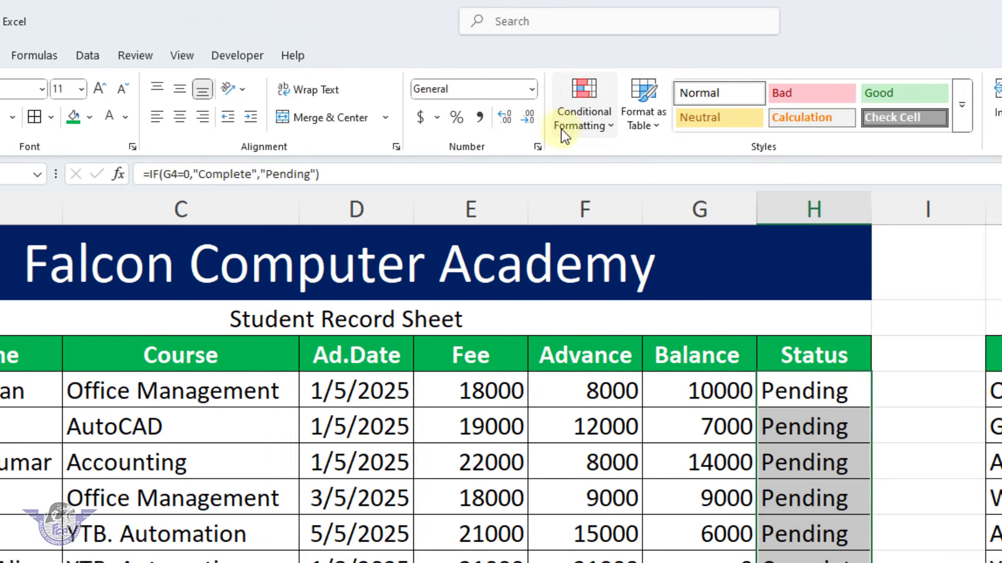
left_click(564, 133)
mouse_move(598, 165)
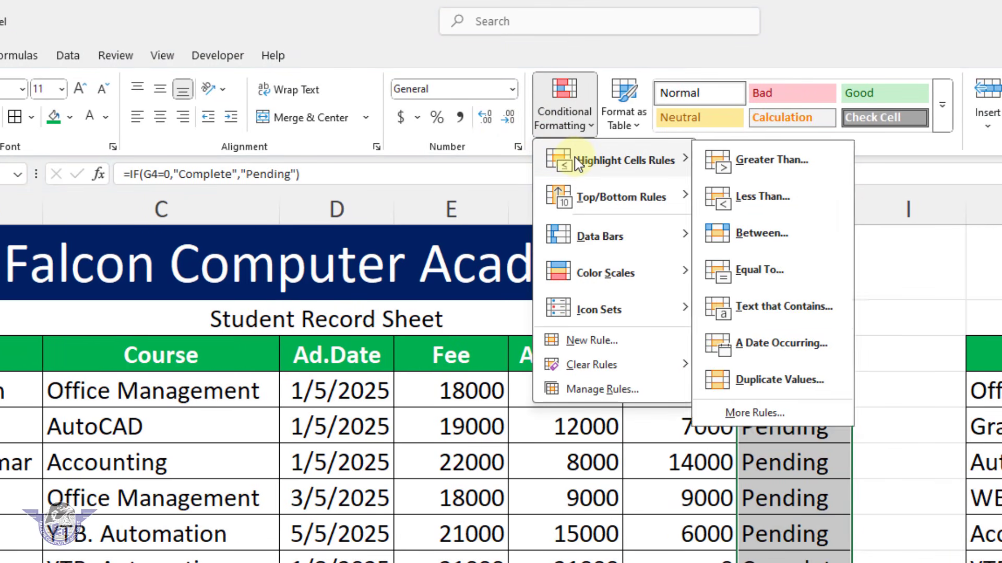
left_click(771, 310)
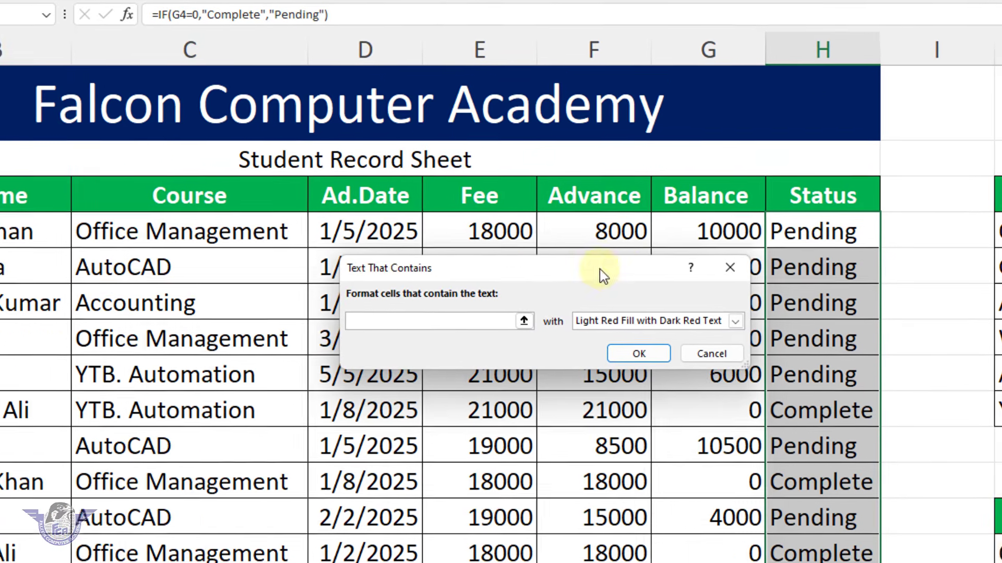
left_click_drag(602, 275, 420, 259)
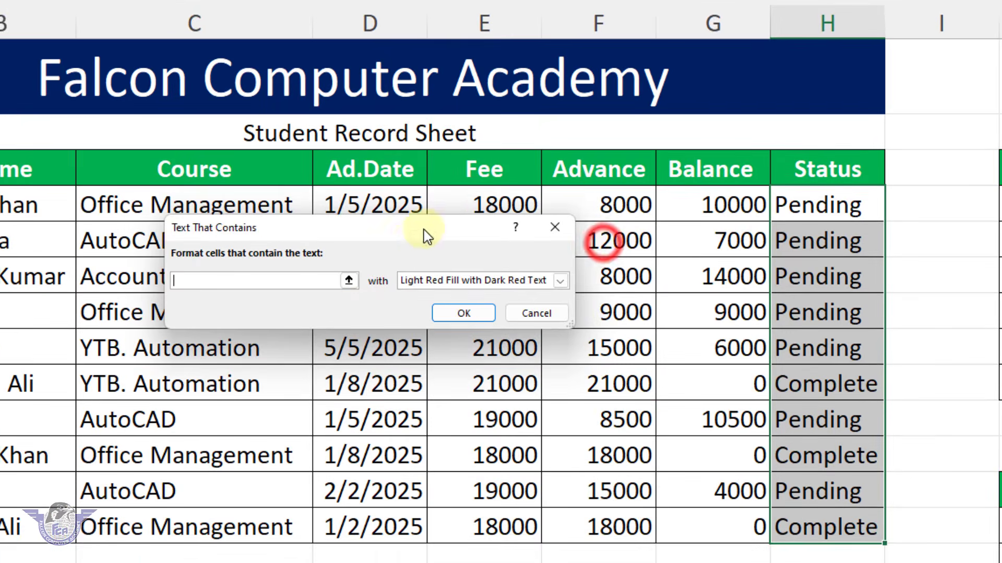
left_click(289, 307)
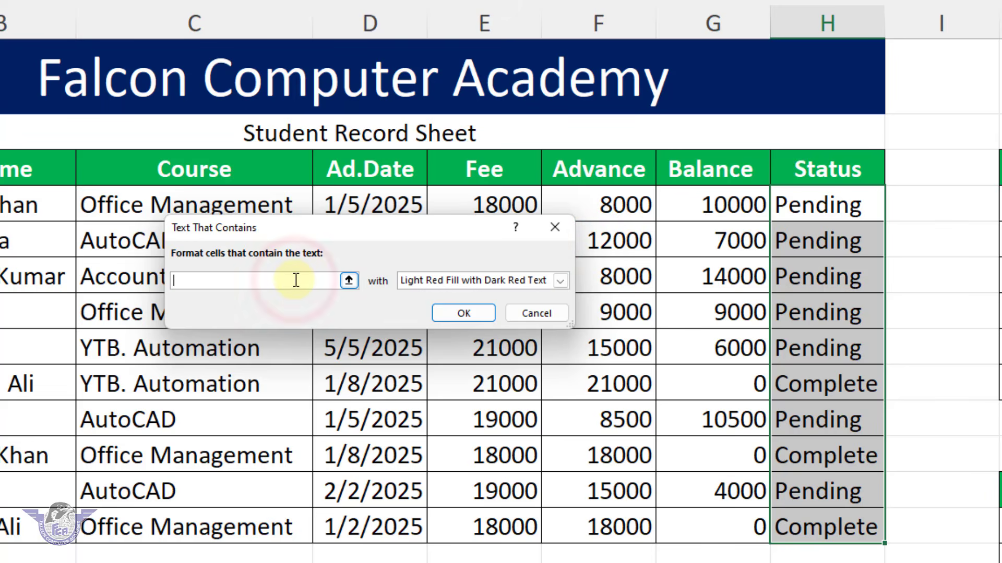
type("Complete")
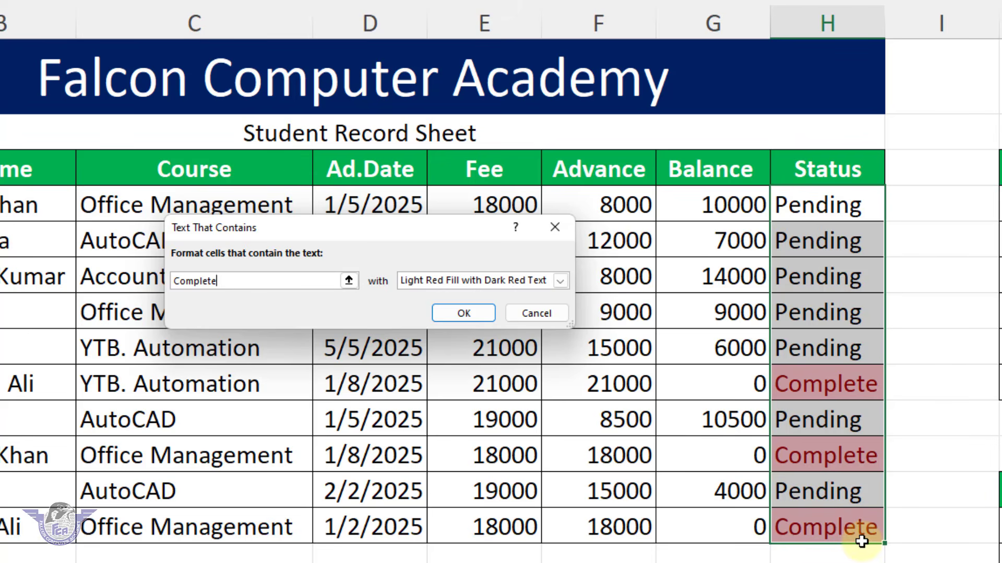
Compare the preset formats for the "Complete" rule and apply it with Green Fill with Dark Green Text
left_click(560, 281)
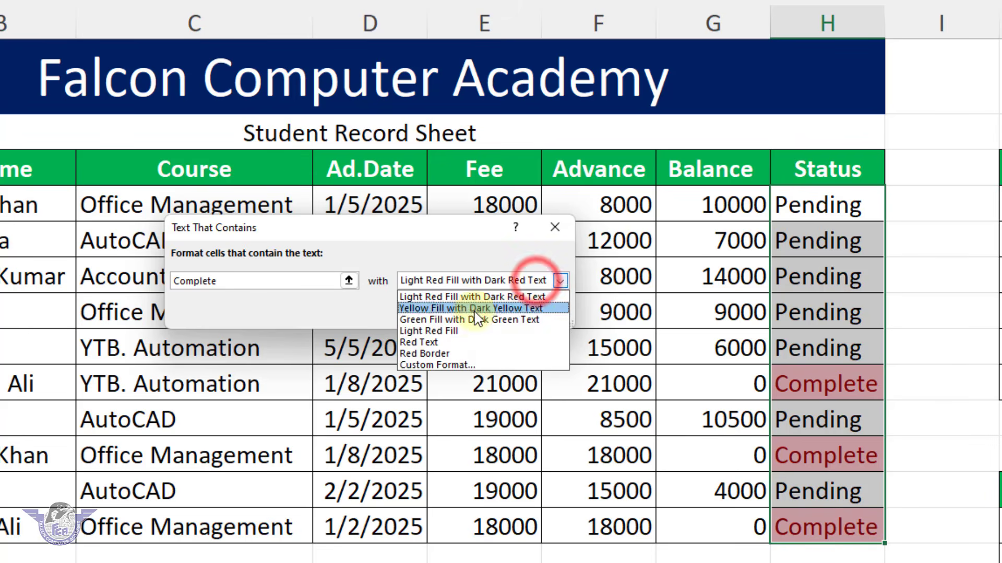
left_click(472, 332)
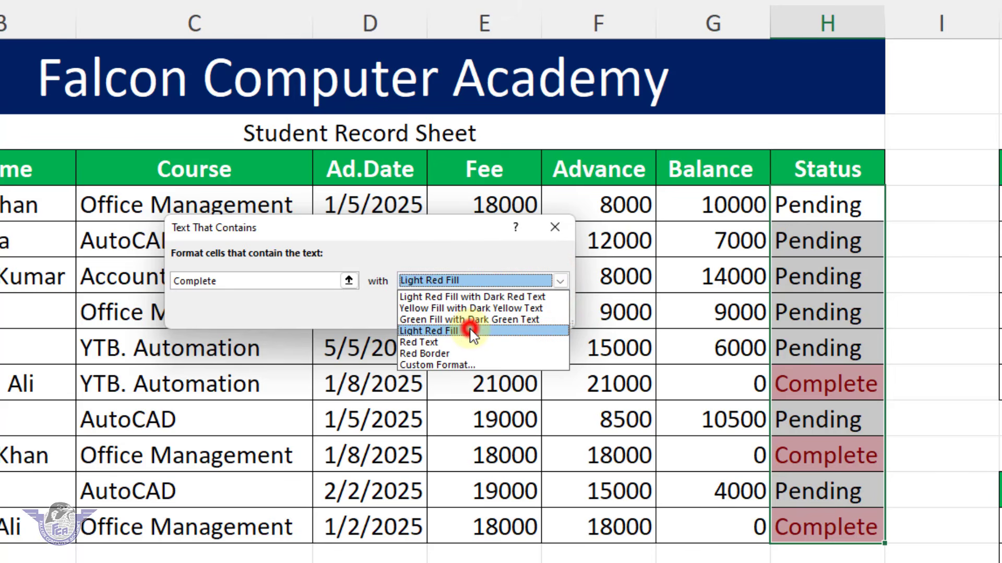
left_click(495, 279)
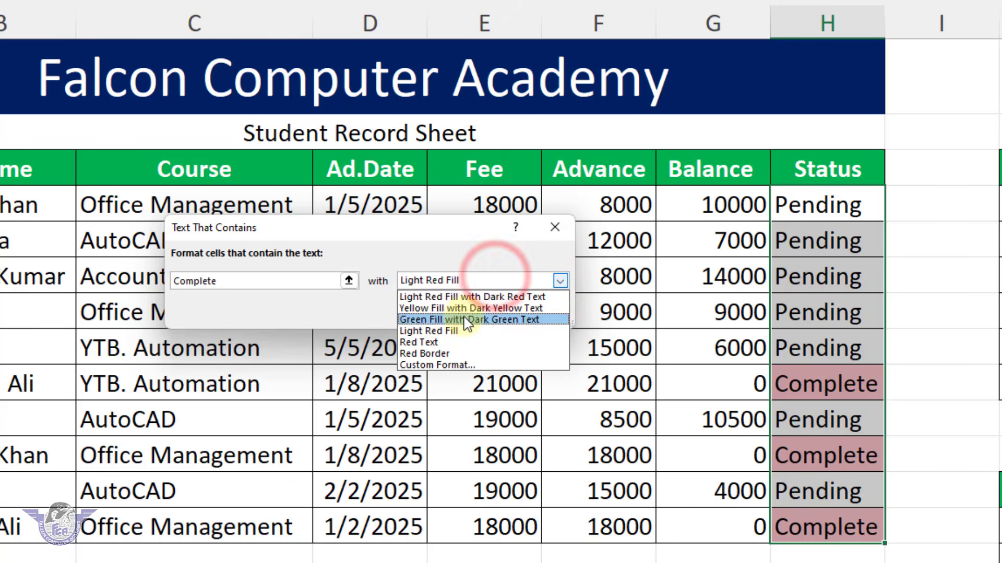
left_click(462, 319)
left_click(481, 284)
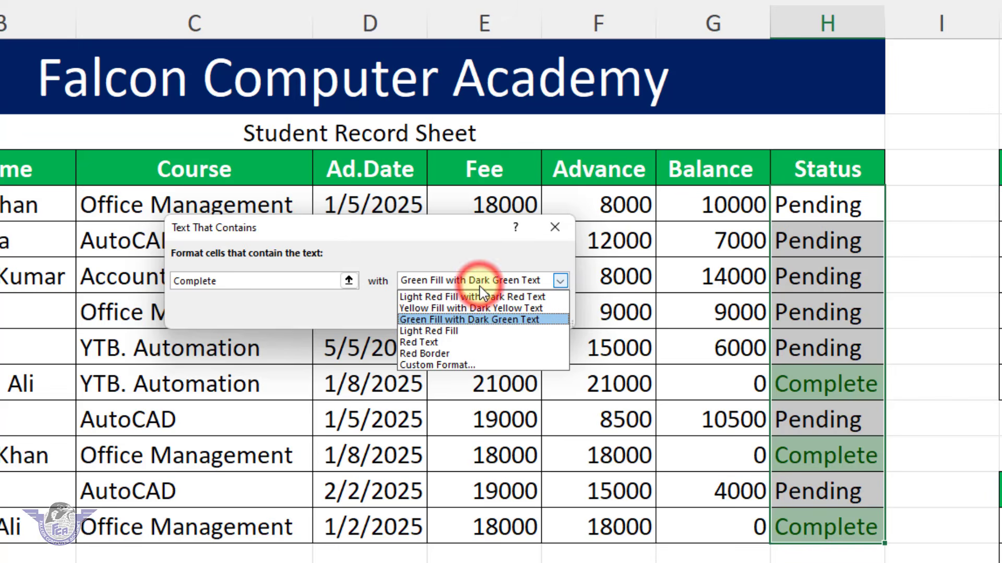
left_click(472, 307)
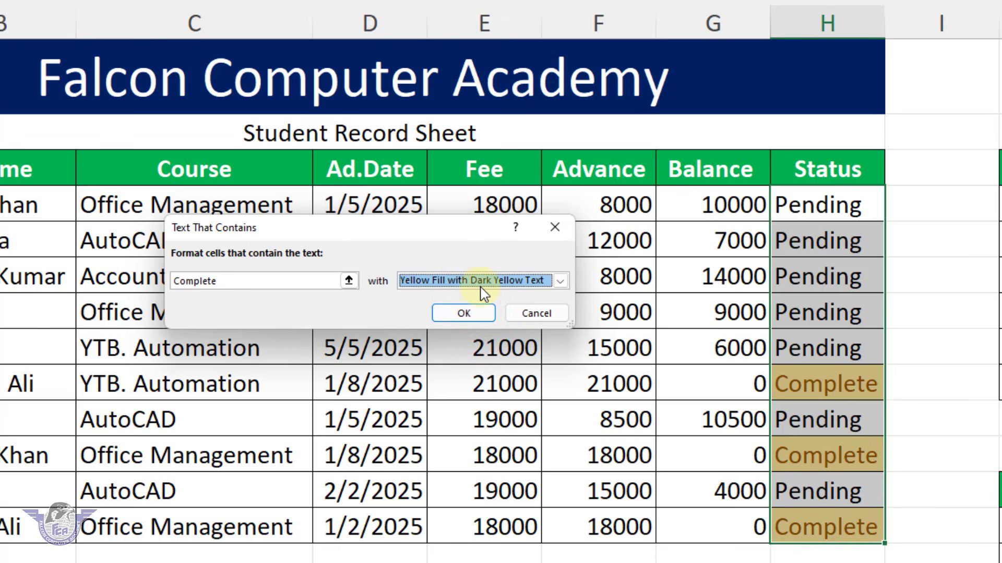
left_click(480, 282)
left_click(472, 320)
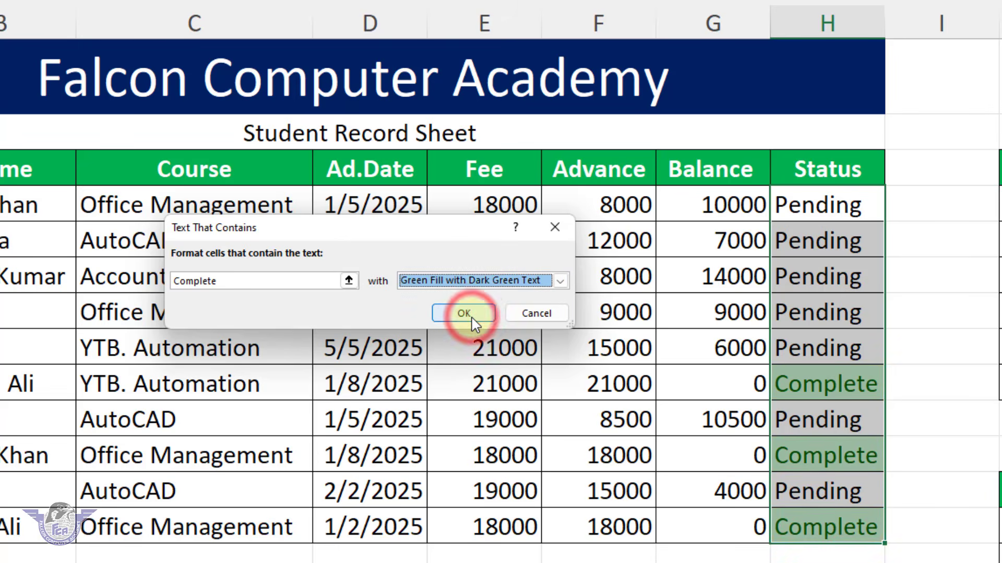
left_click(470, 315)
left_click(785, 456)
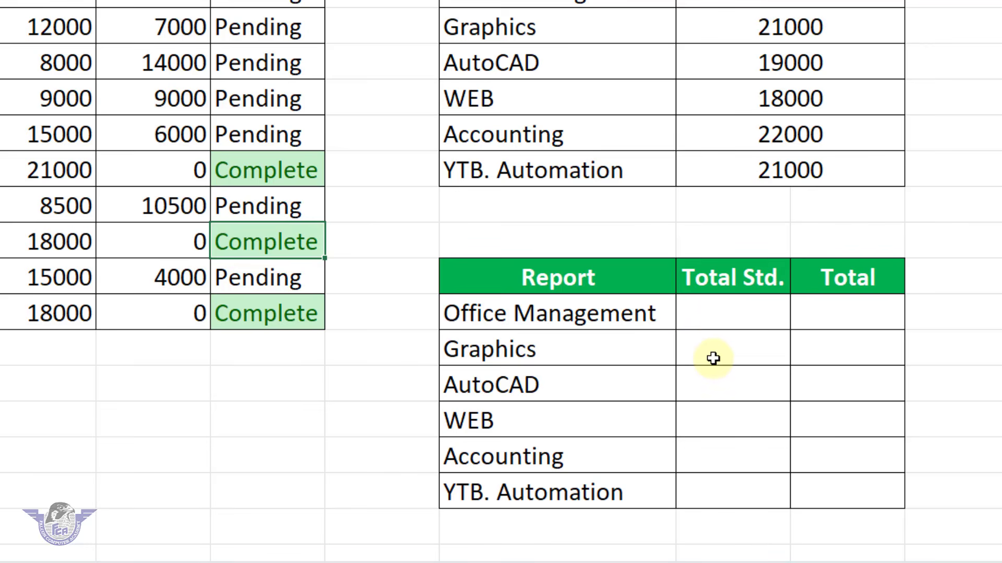
Count the Office Management students in K13 with the formula =COUNTIF($C$4:$C$13,J13)
left_click(719, 327)
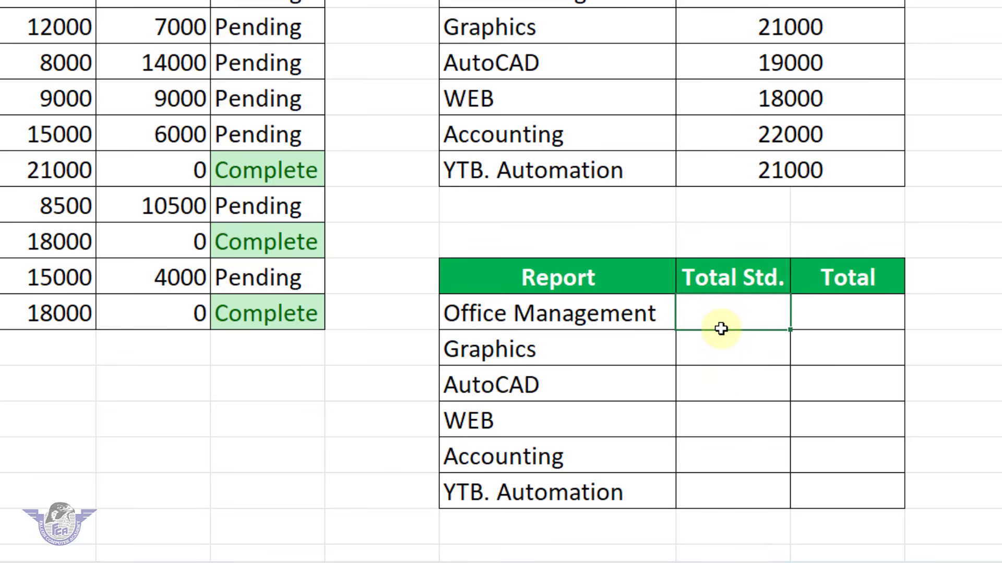
type("=countif")
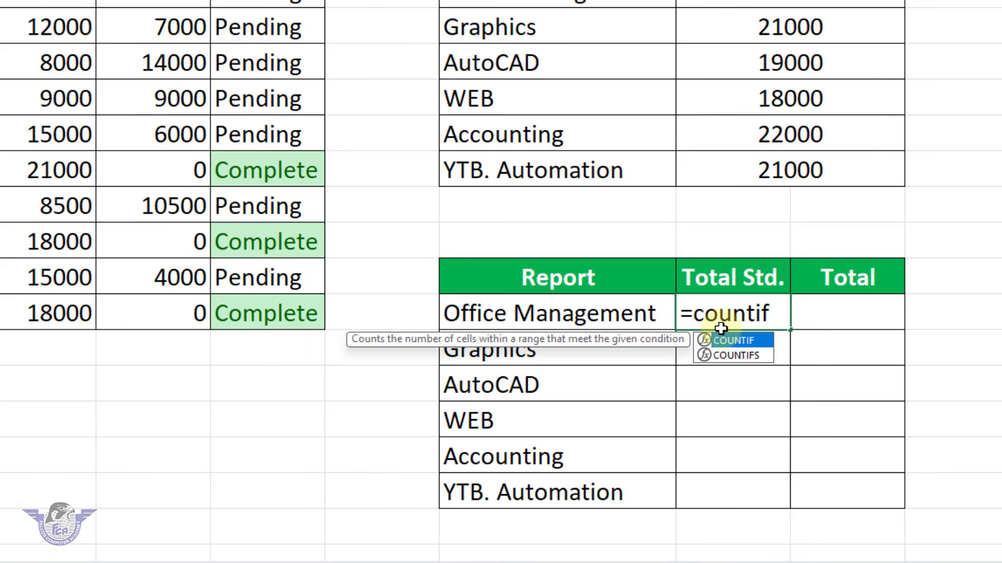
type("(")
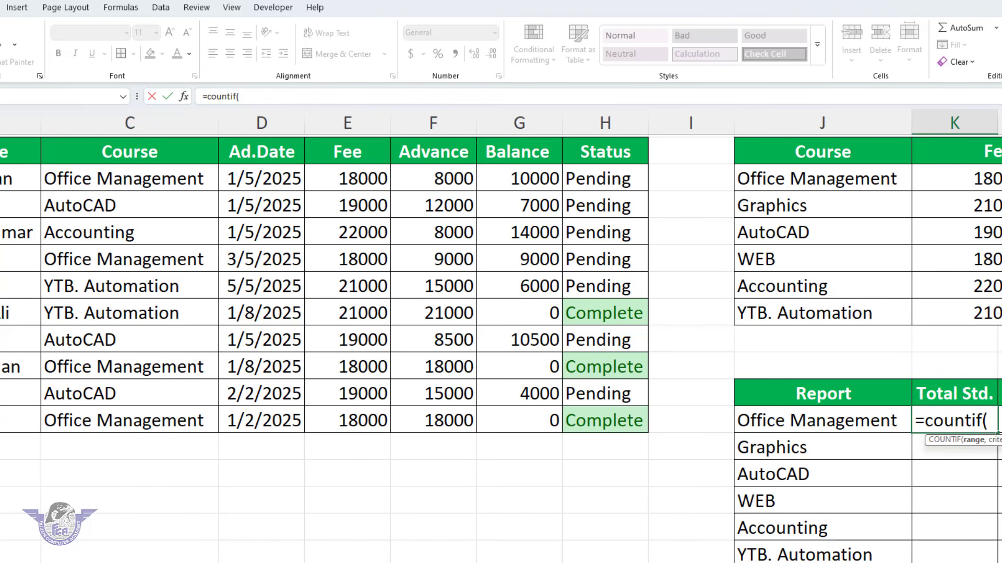
left_click_drag(164, 179, 143, 420)
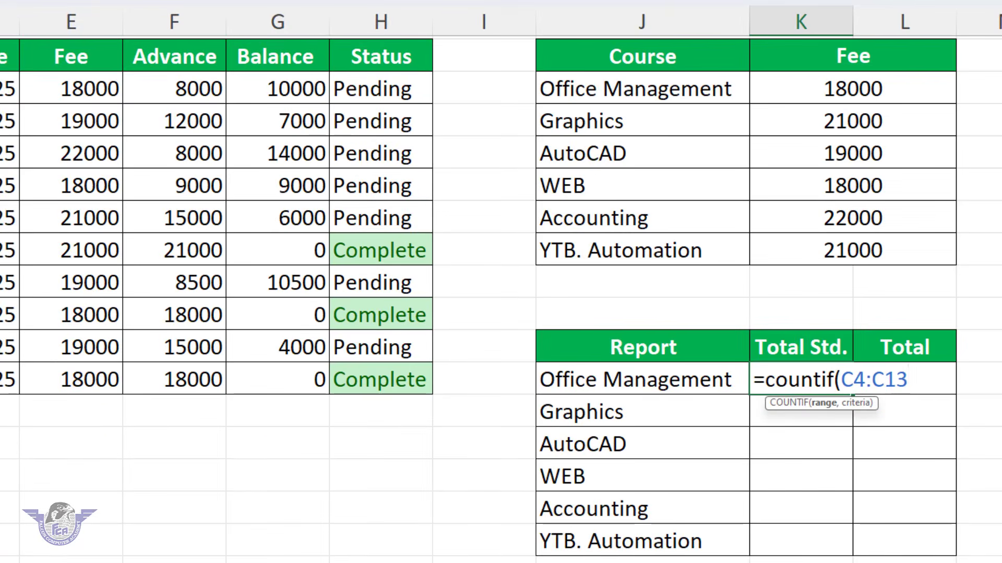
key("F4")
type(",")
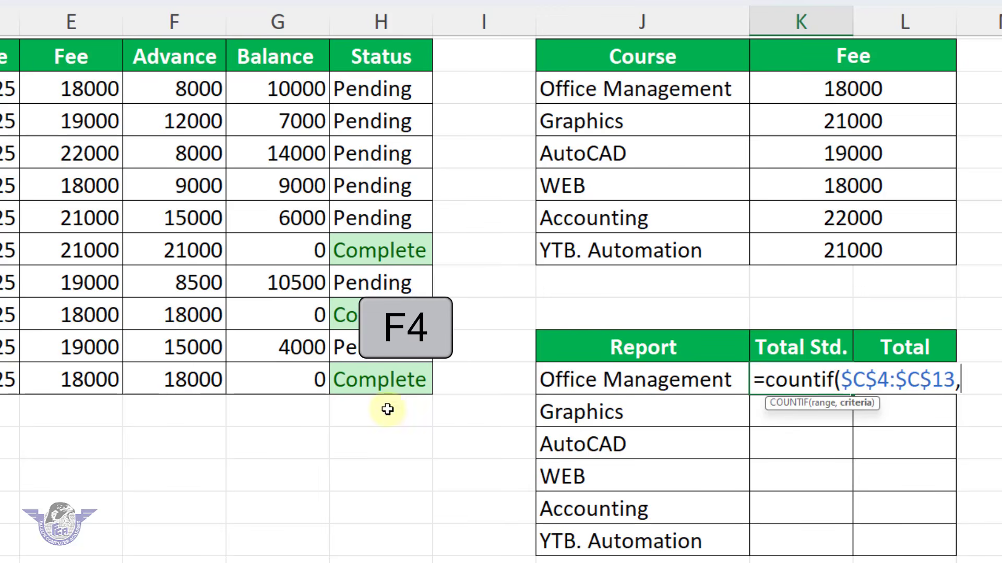
left_click(594, 385)
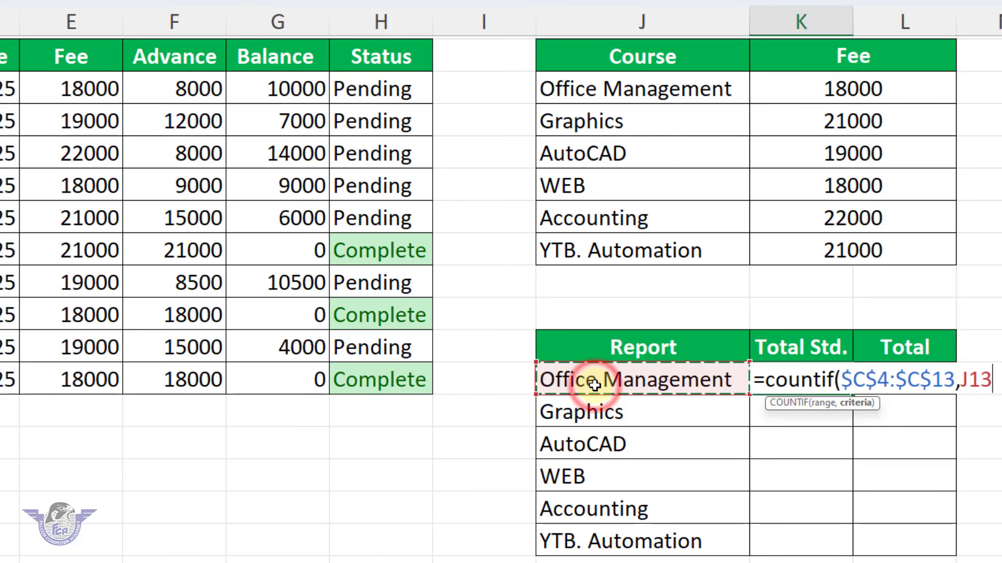
type(")")
key("Return")
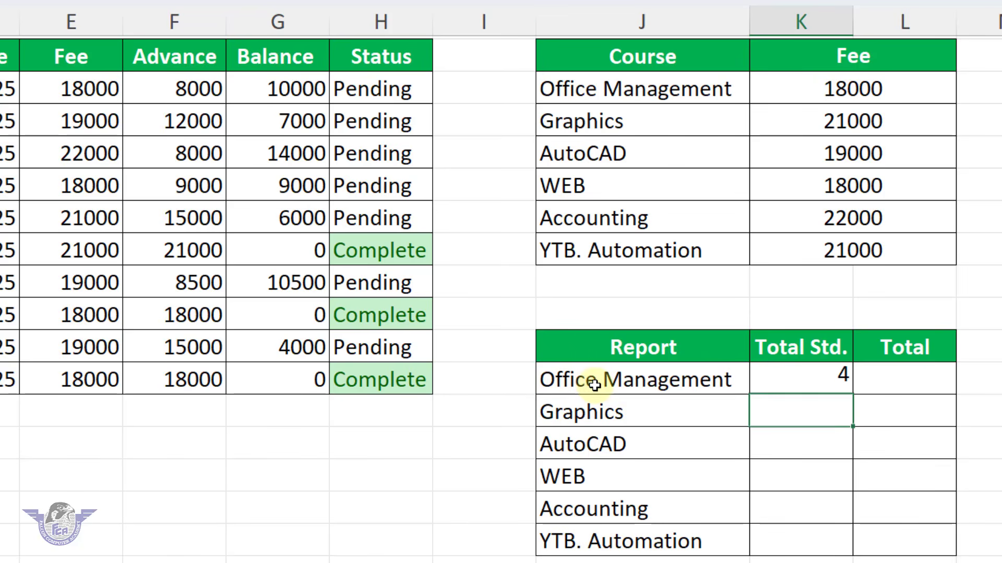
left_click(819, 384)
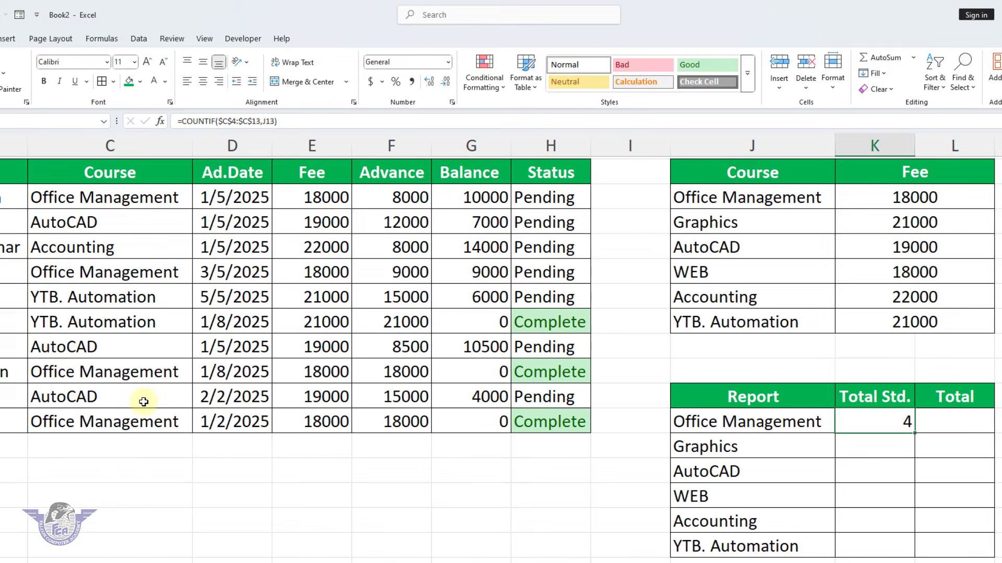
Change the ninth student's course in C12 to Office Management to test the student count
left_click(141, 401)
left_click(196, 403)
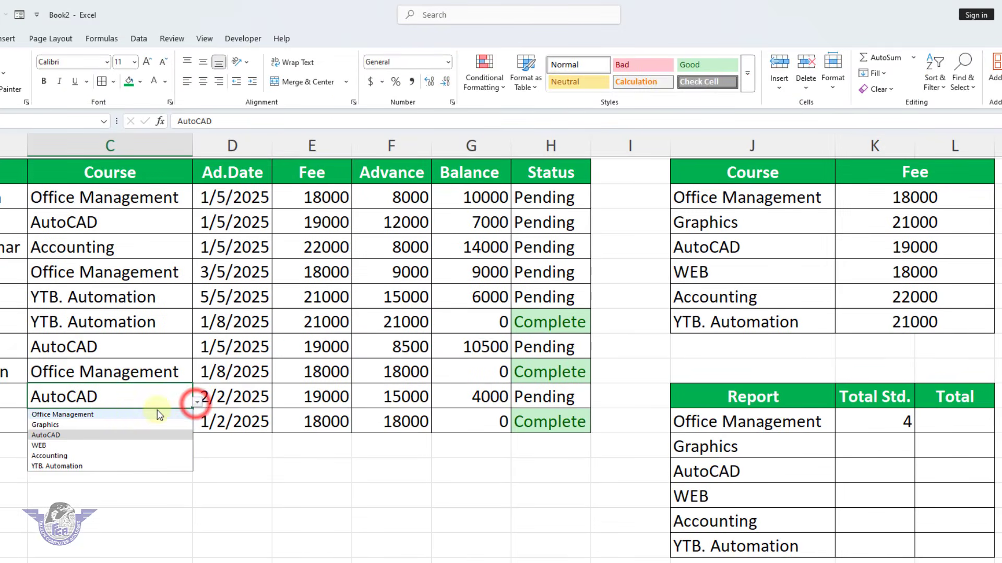
left_click(127, 416)
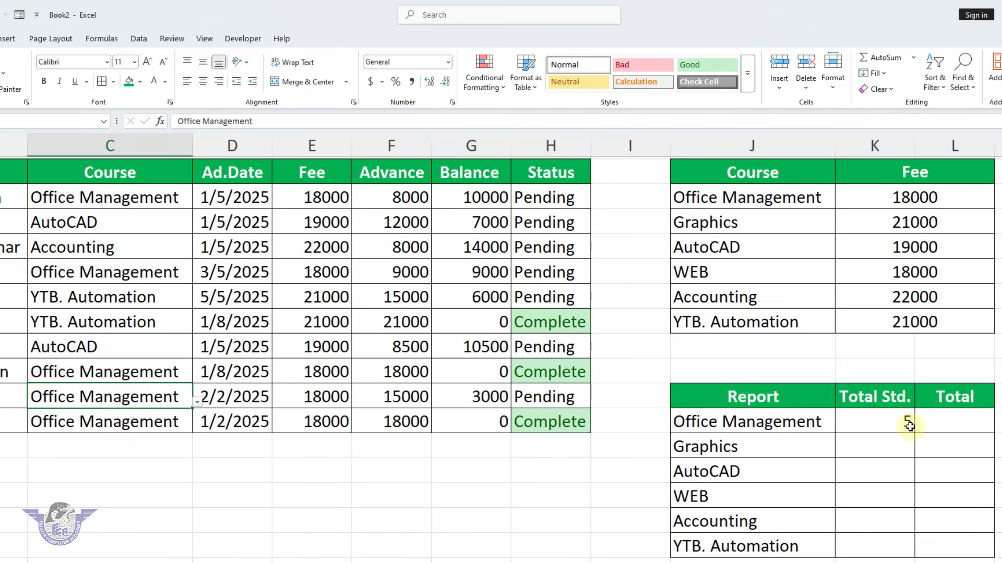
Copy the student count formula from K13 down through K18 and check the WEB row's formula
left_click(906, 426)
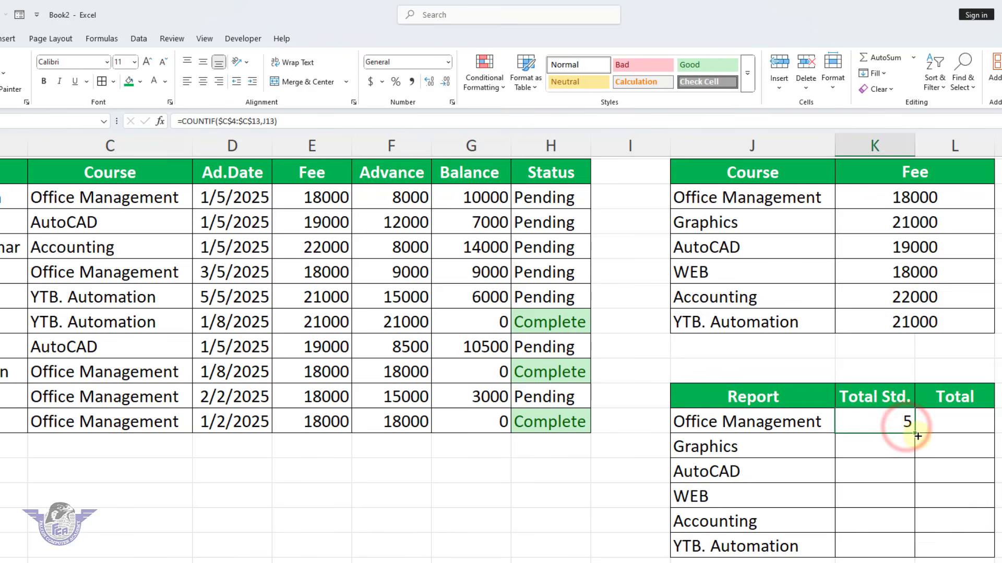
left_click_drag(916, 434, 913, 548)
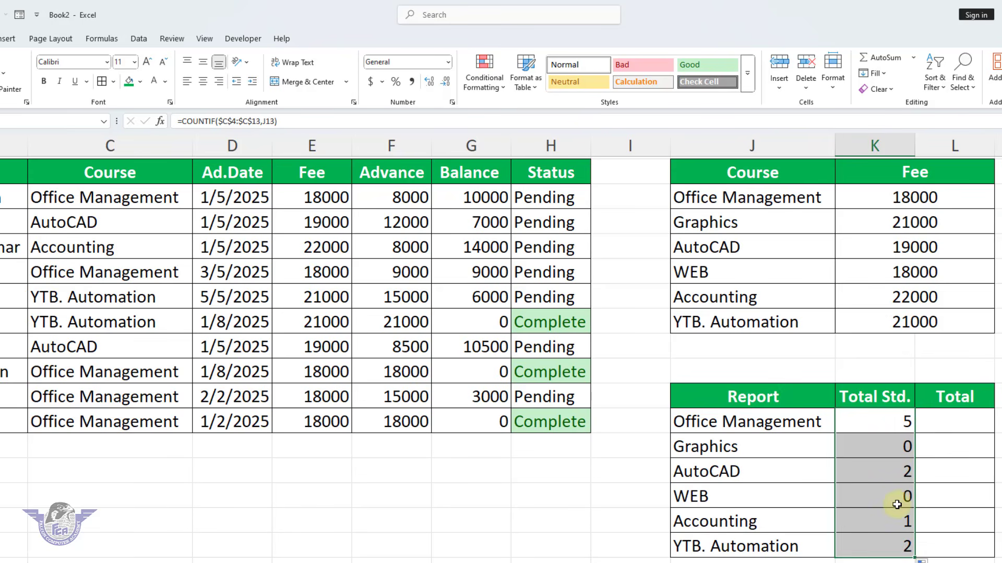
left_click(748, 502)
left_click(890, 494)
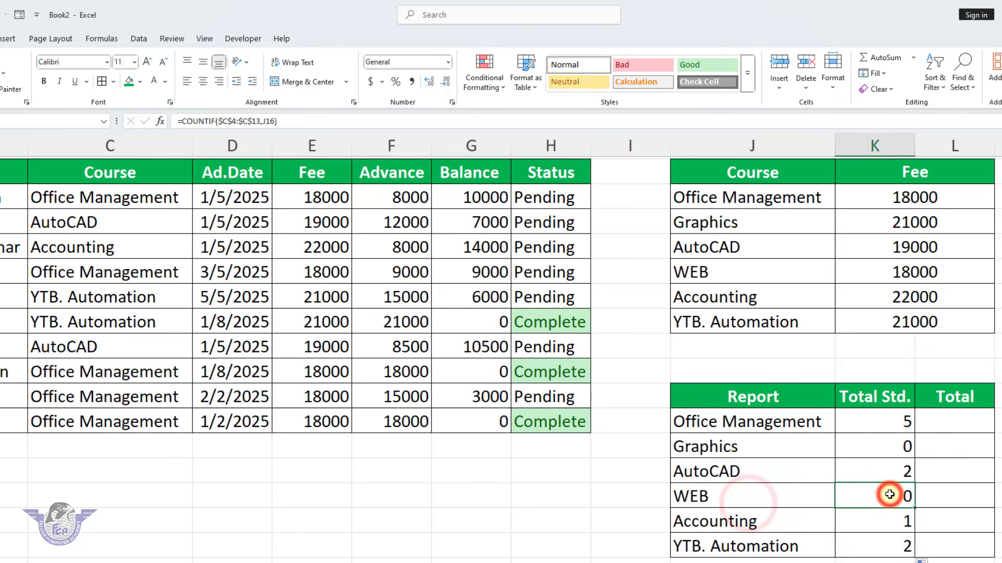
Set the ninth student's course in C12 to WEB
left_click(149, 395)
left_click(198, 403)
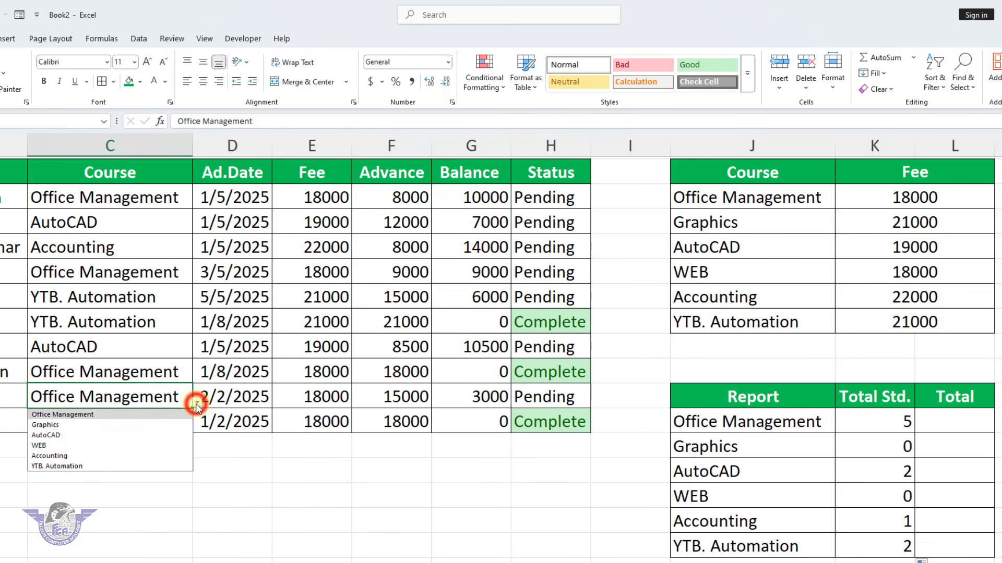
left_click(55, 446)
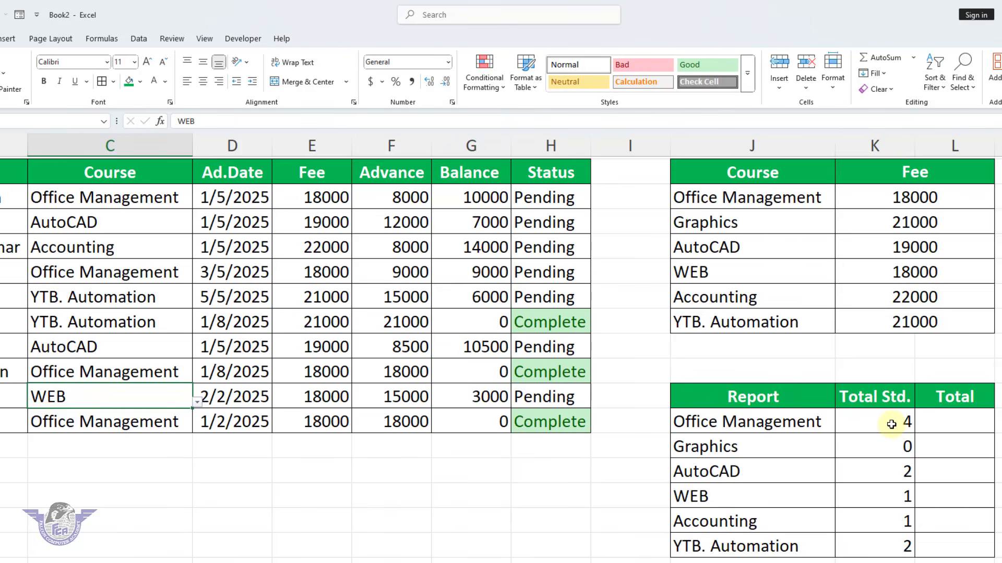
Start a SUMIF formula in L13 for the Office Management total, using the absolute course range $C$4:$C$13
left_click(949, 425)
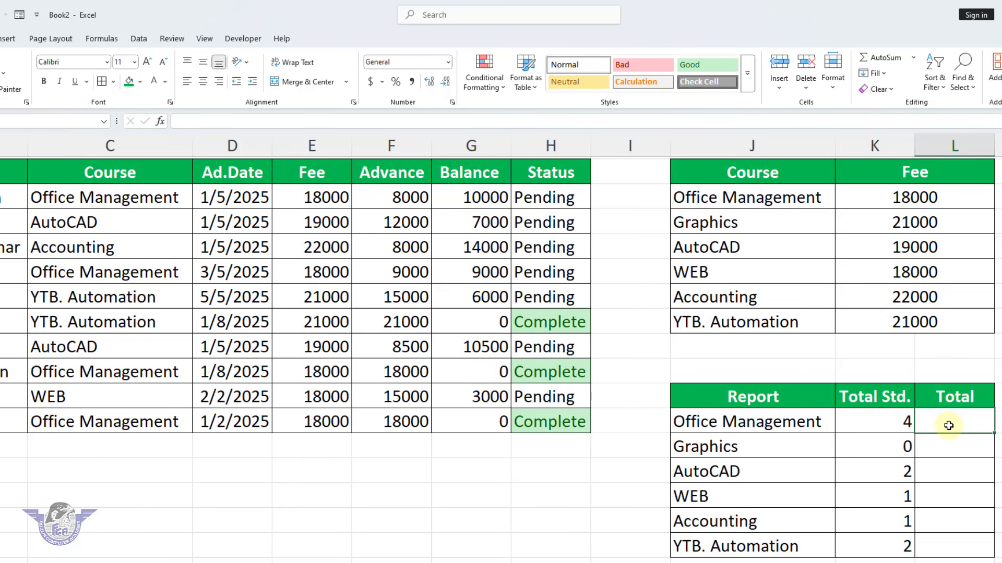
type("=")
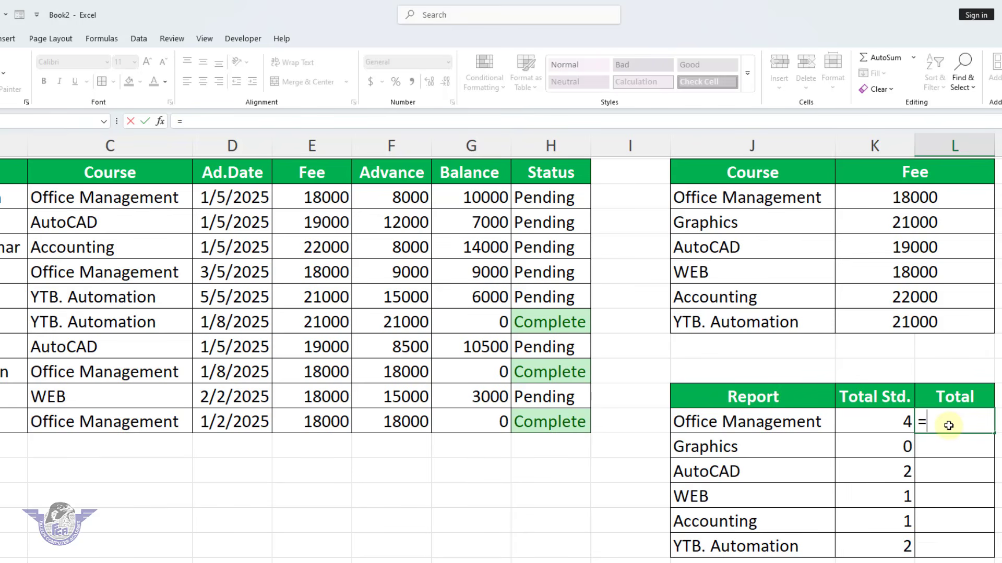
type("sumif")
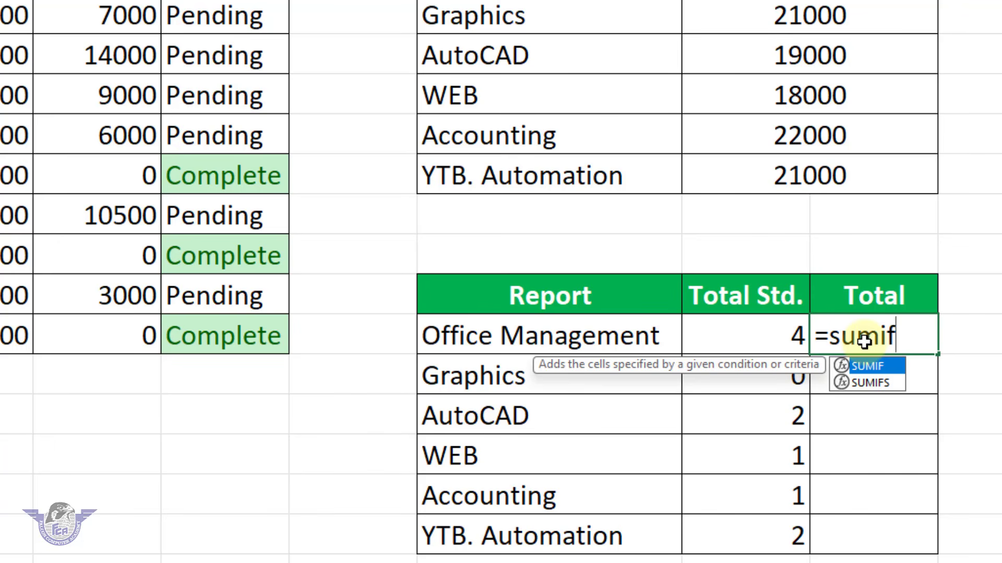
type("(")
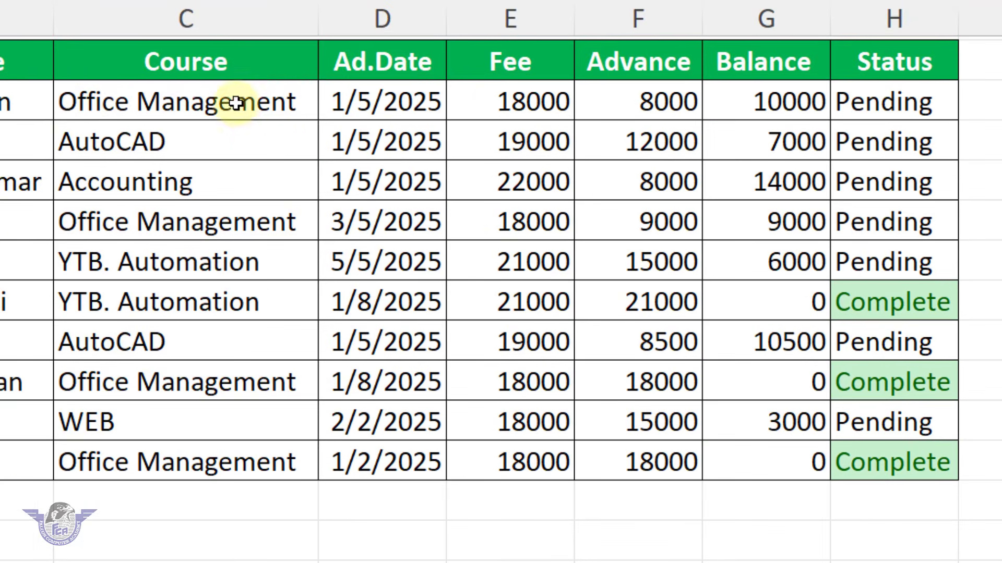
left_click_drag(237, 103, 210, 450)
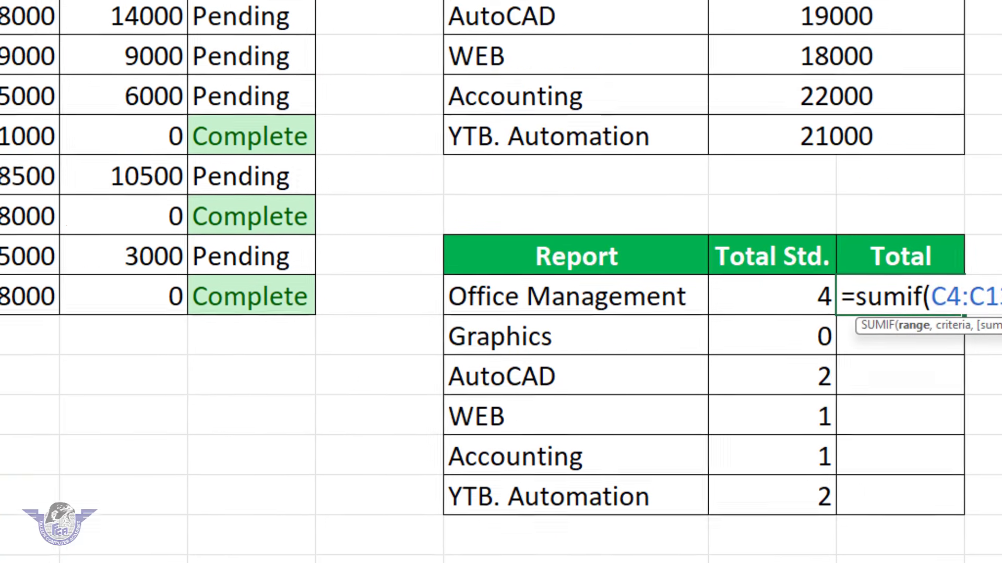
key("F4")
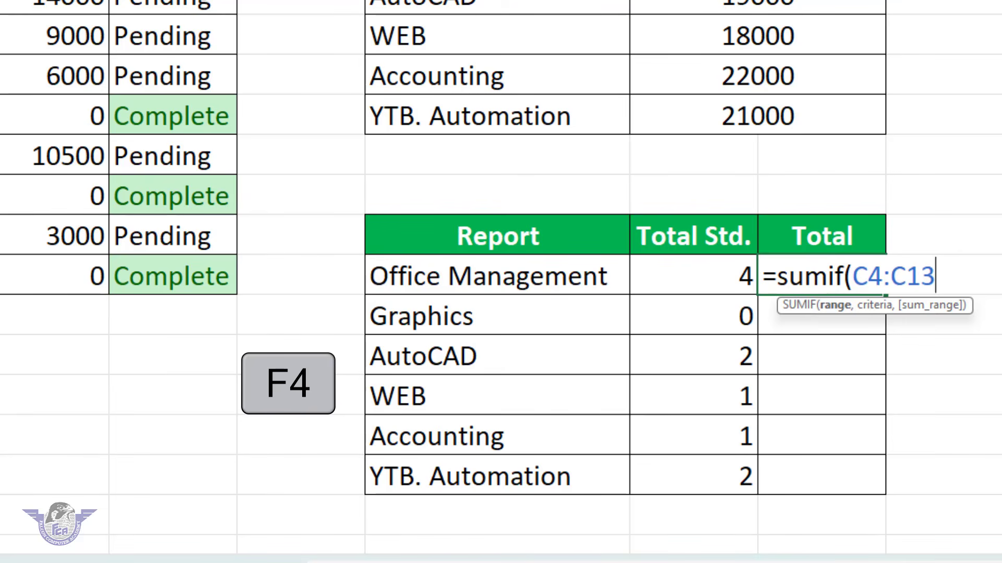
key("F4")
type(",")
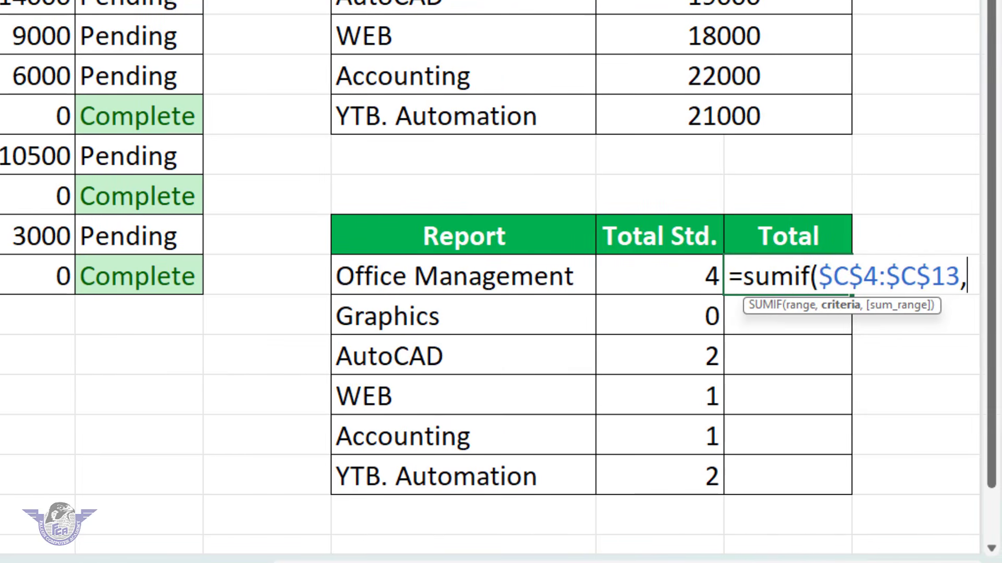
Complete the L13 SUMIF formula with criterion J13 and absolute sum range $F$4:$F$13, and copy it down through L18
left_click(399, 277)
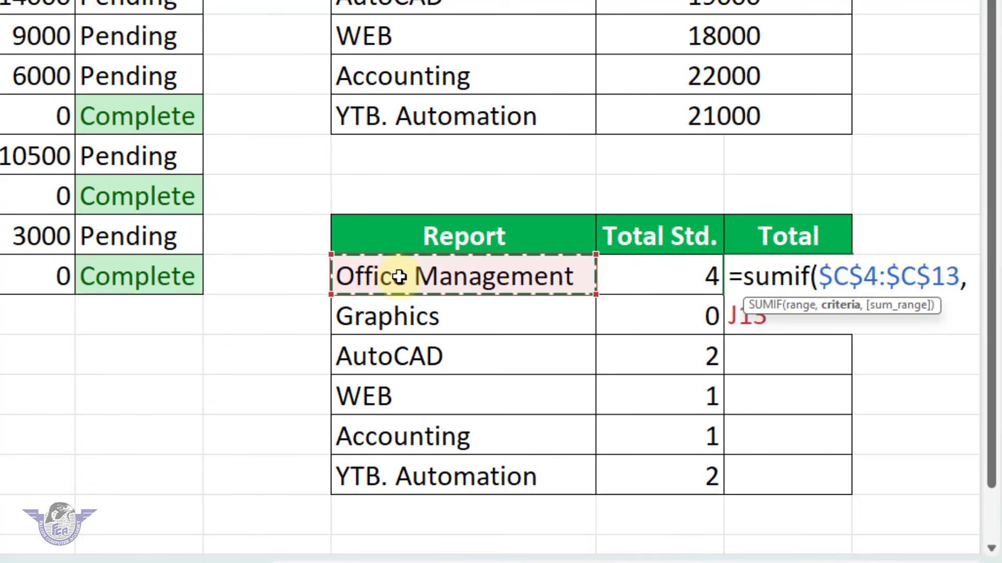
type(",")
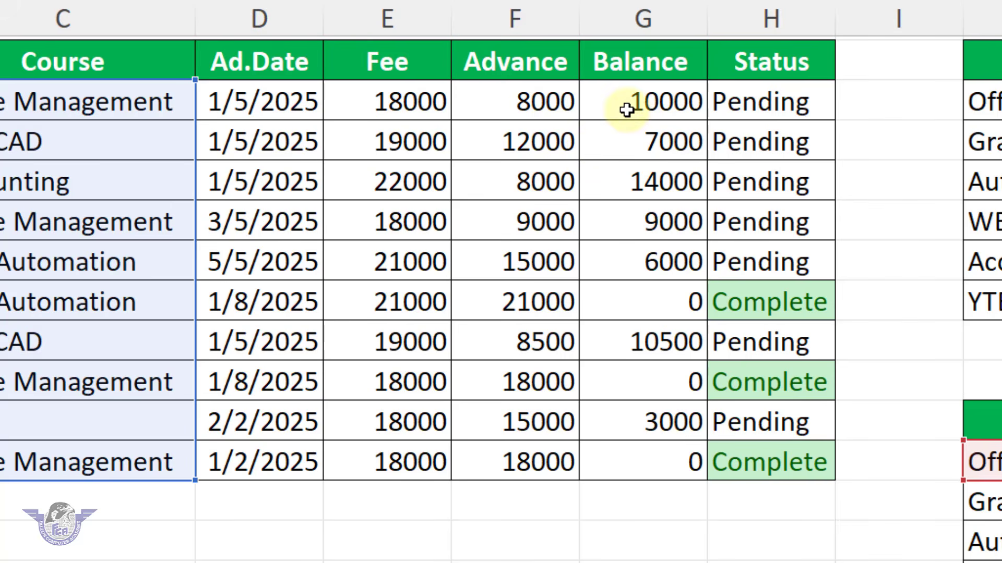
left_click_drag(554, 103, 543, 449)
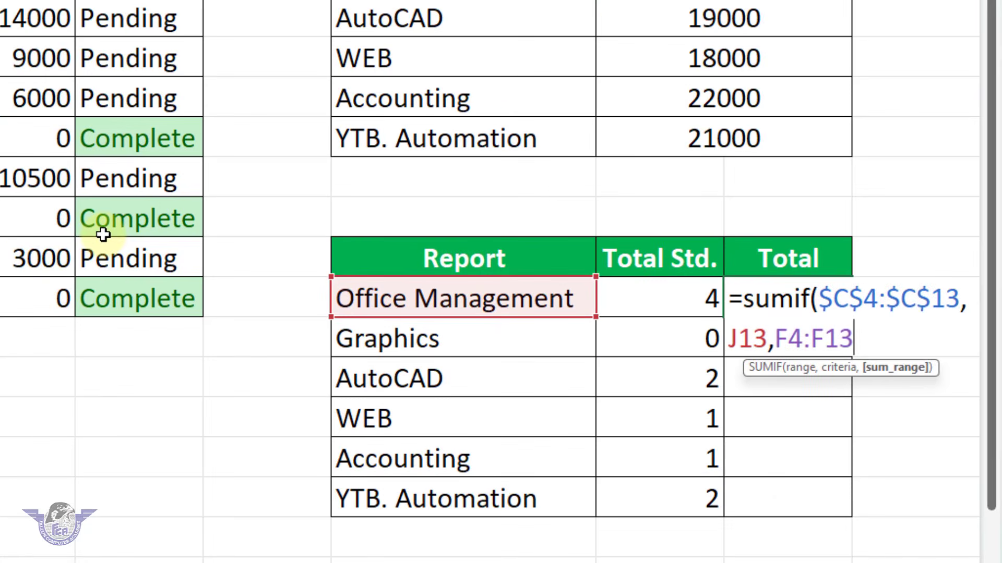
key("F4")
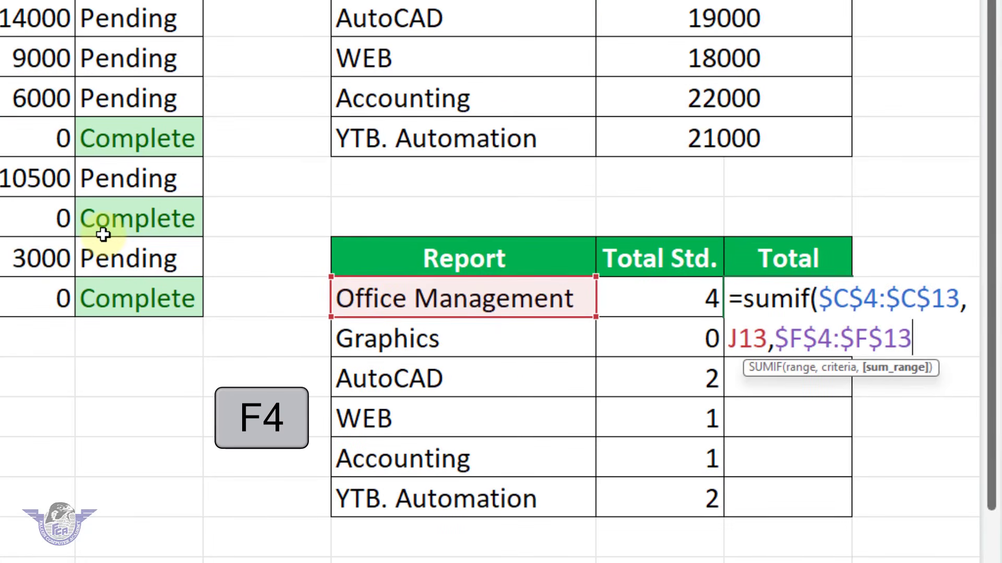
type(")")
key("Return")
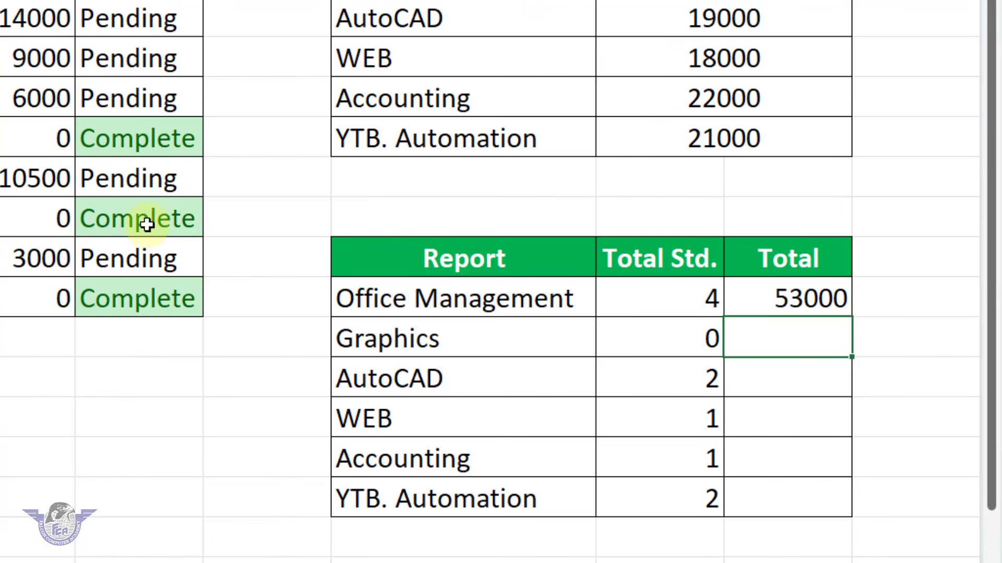
left_click(812, 298)
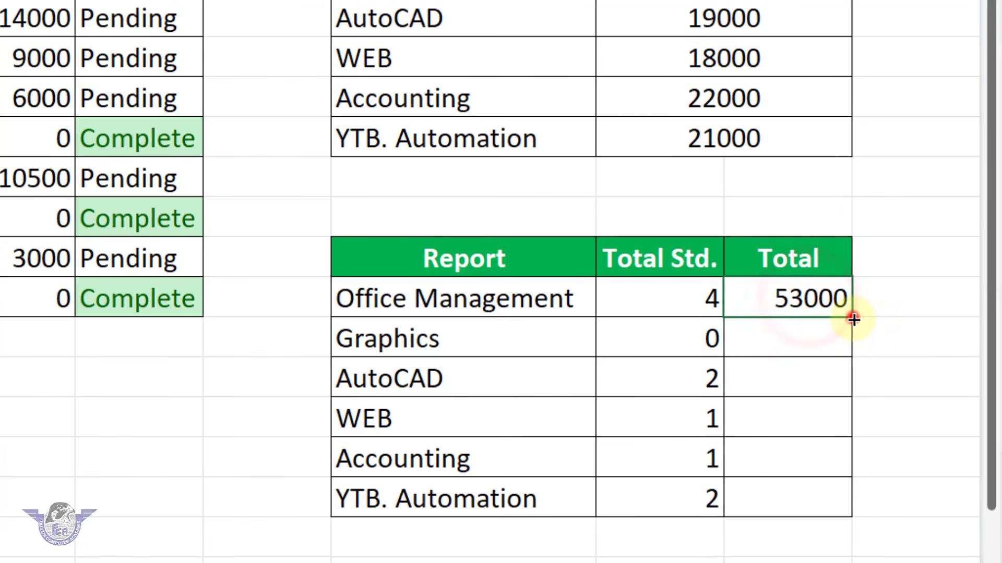
left_click_drag(852, 317, 852, 514)
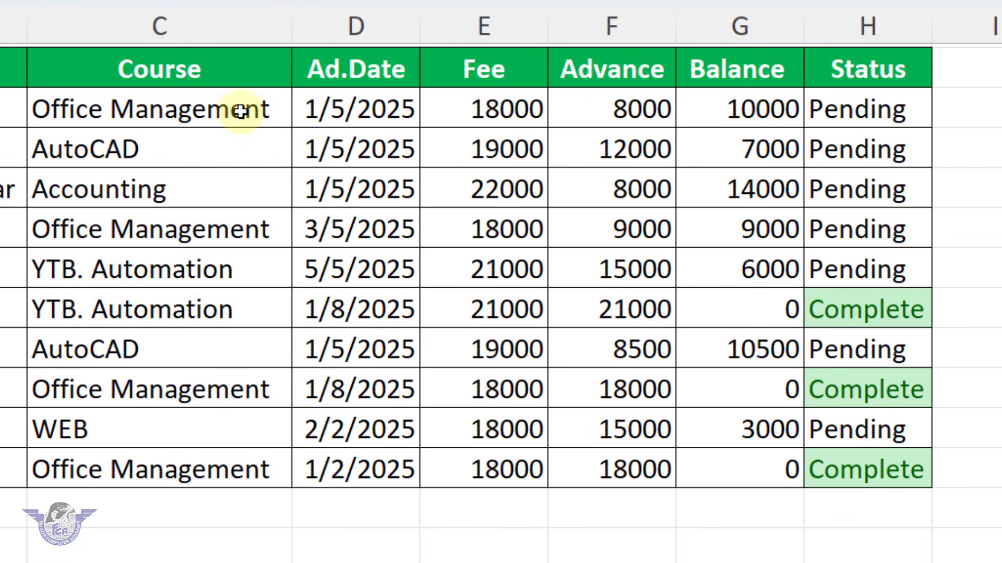
Set the advance of the second student, enrolled in AutoCAD, to 19000 in F5
left_click(247, 148)
left_click(398, 148)
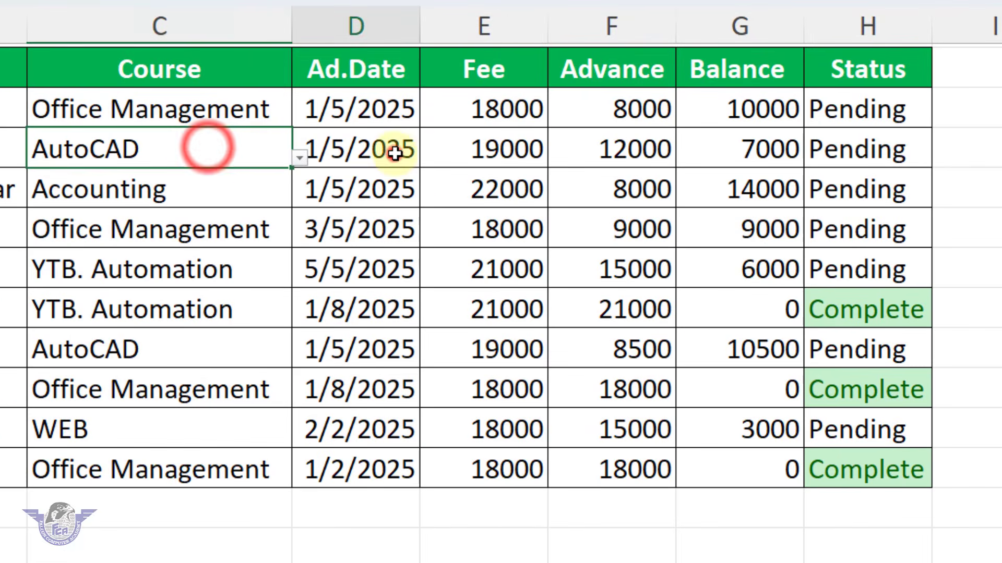
left_click(527, 151)
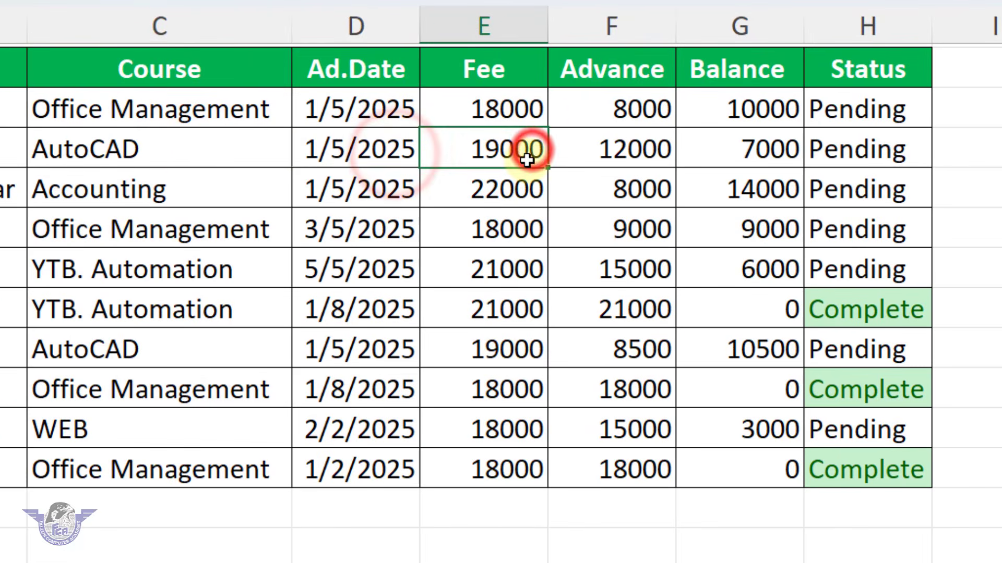
left_click(624, 155)
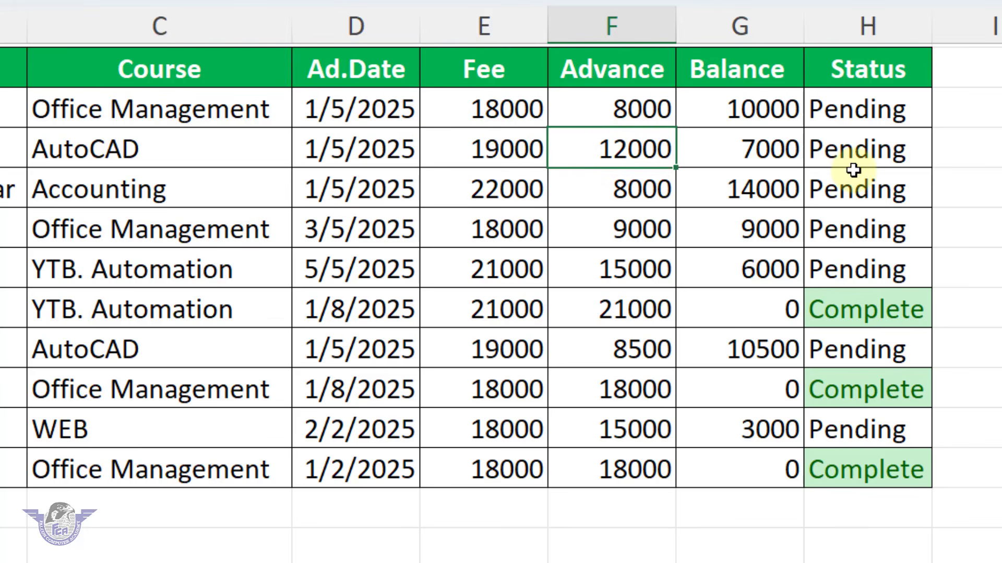
type("19000")
key("Return")
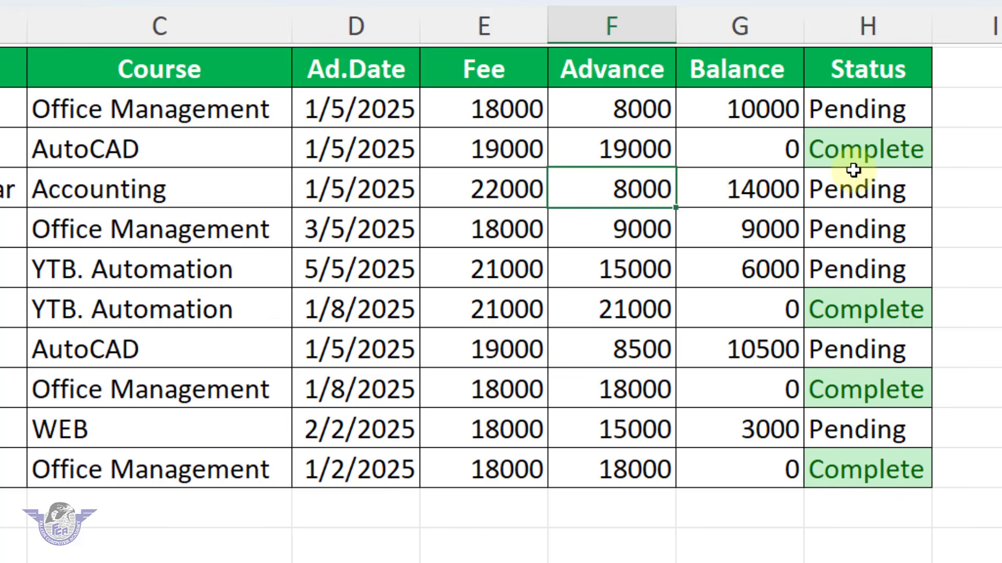